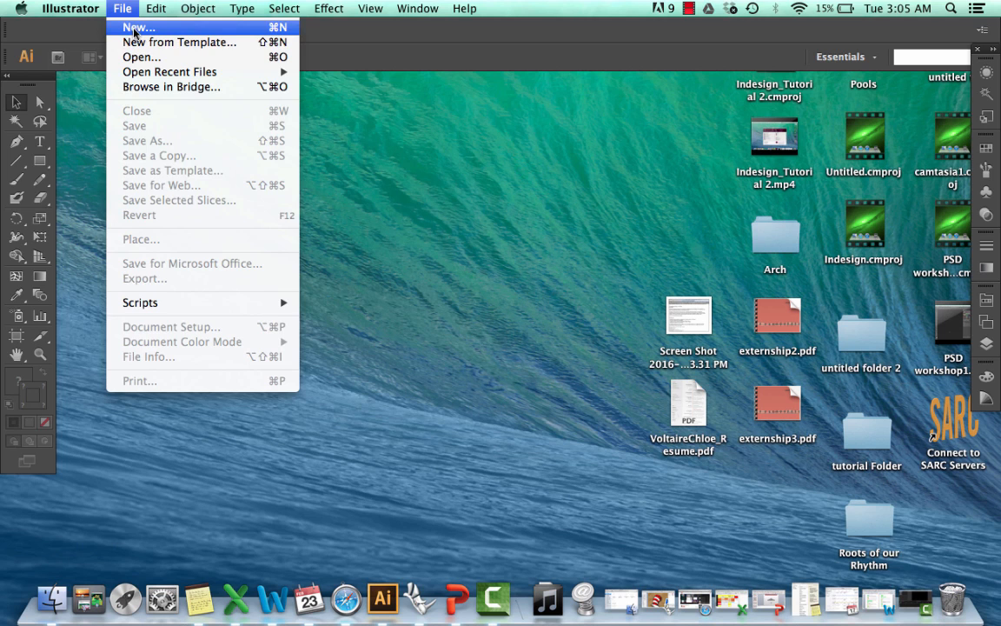
Step: Create a landscape document named project 2 with 2 artboards of 22.5 × 17.5 in
click(133, 33)
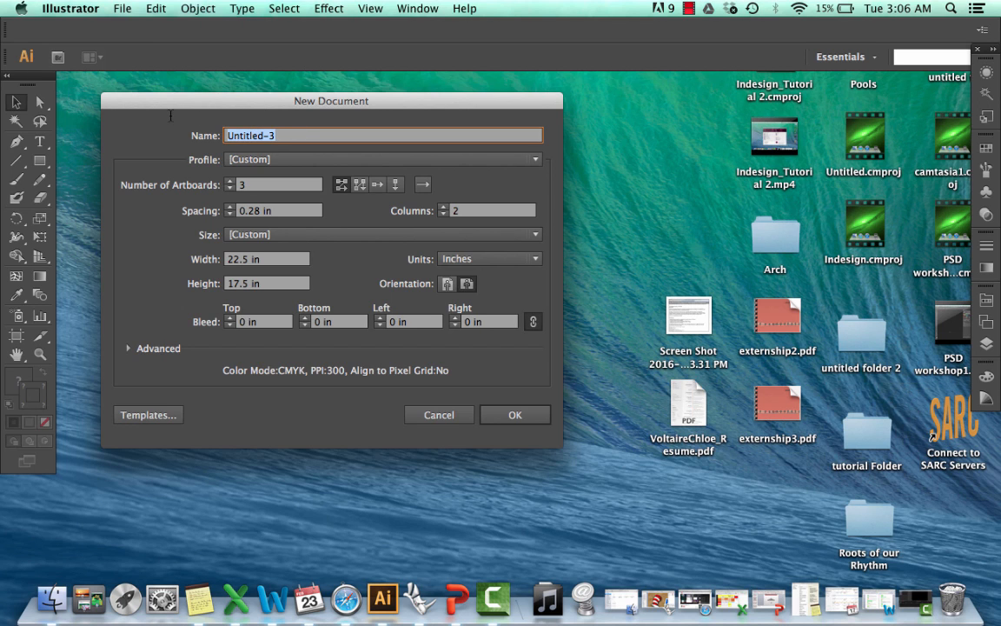
text(project 2)
click(234, 190)
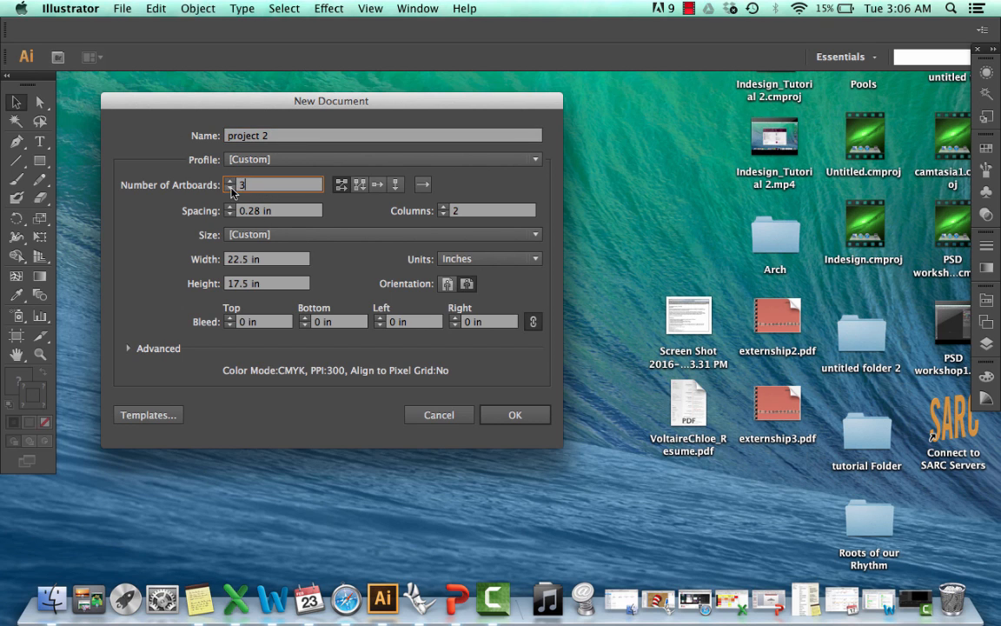
click(231, 189)
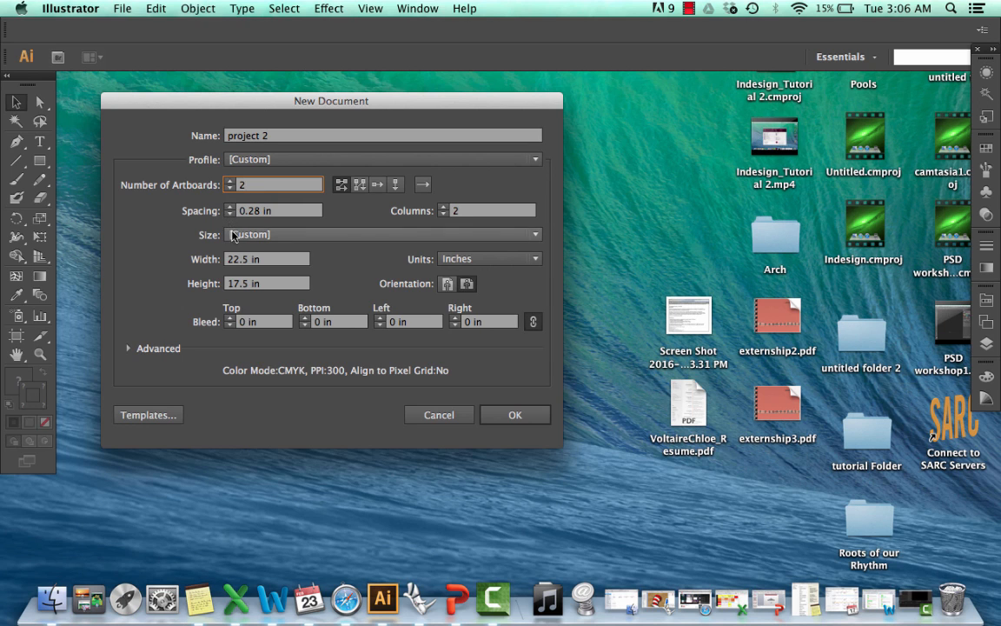
click(240, 260)
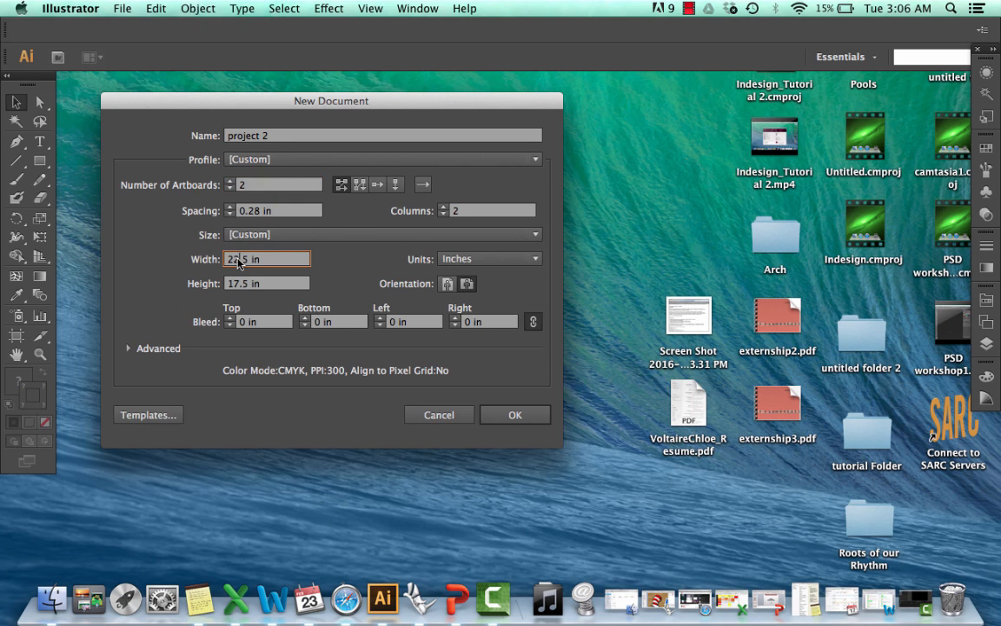
key(Tab)
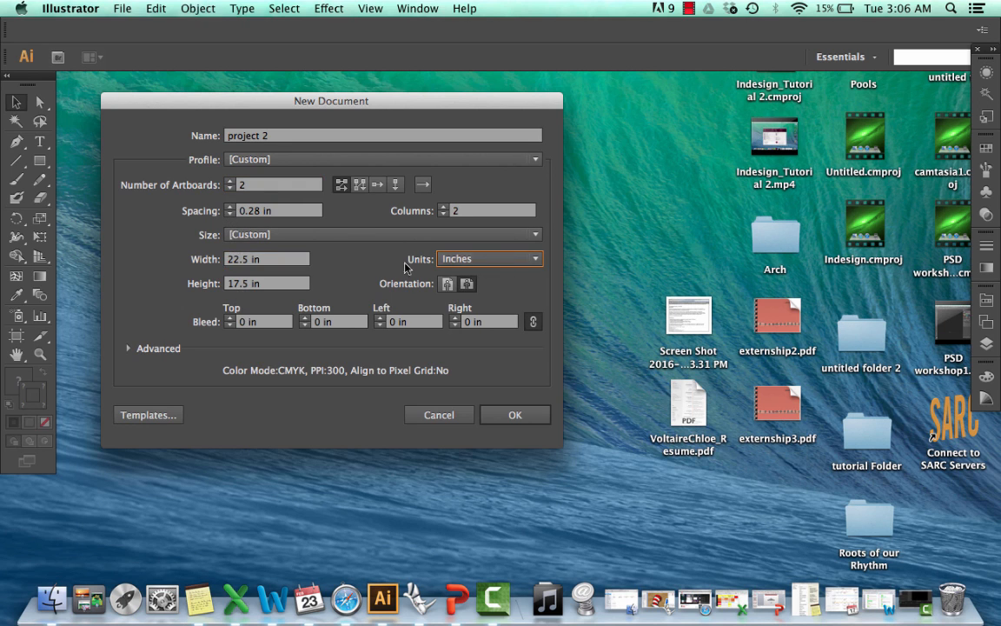
click(502, 259)
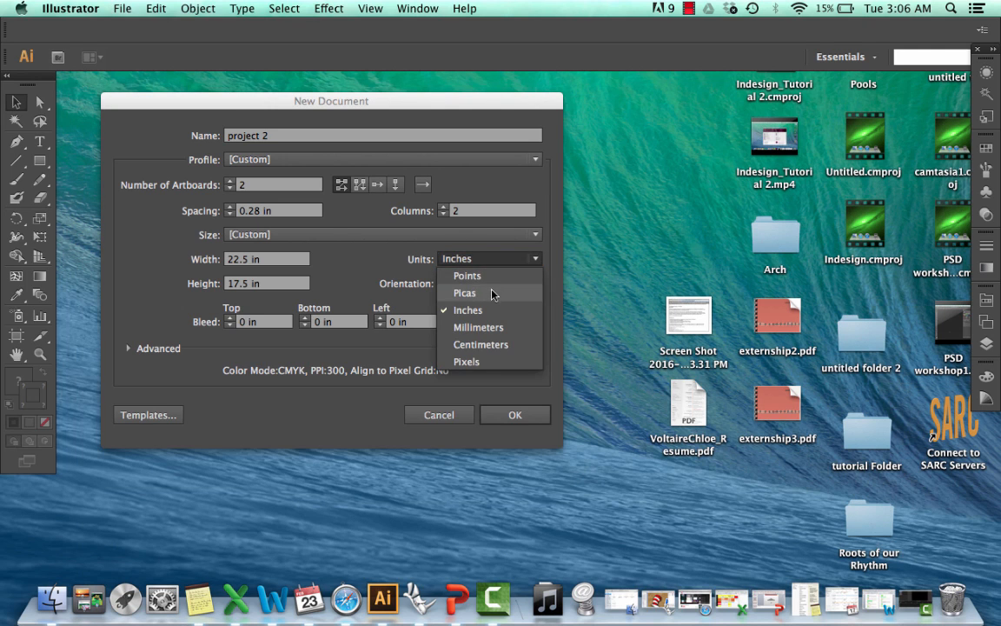
click(373, 269)
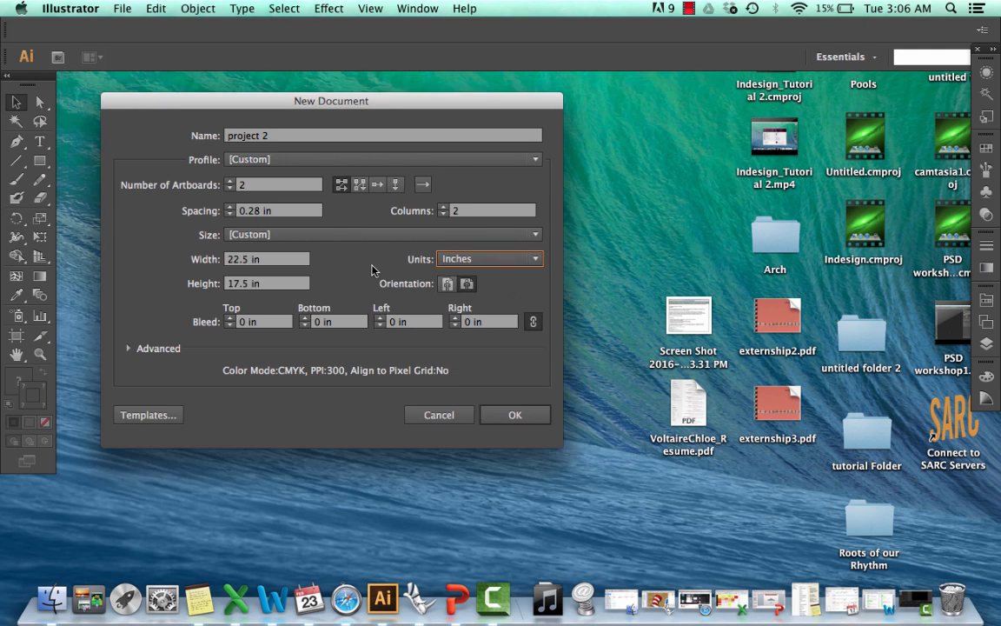
click(466, 285)
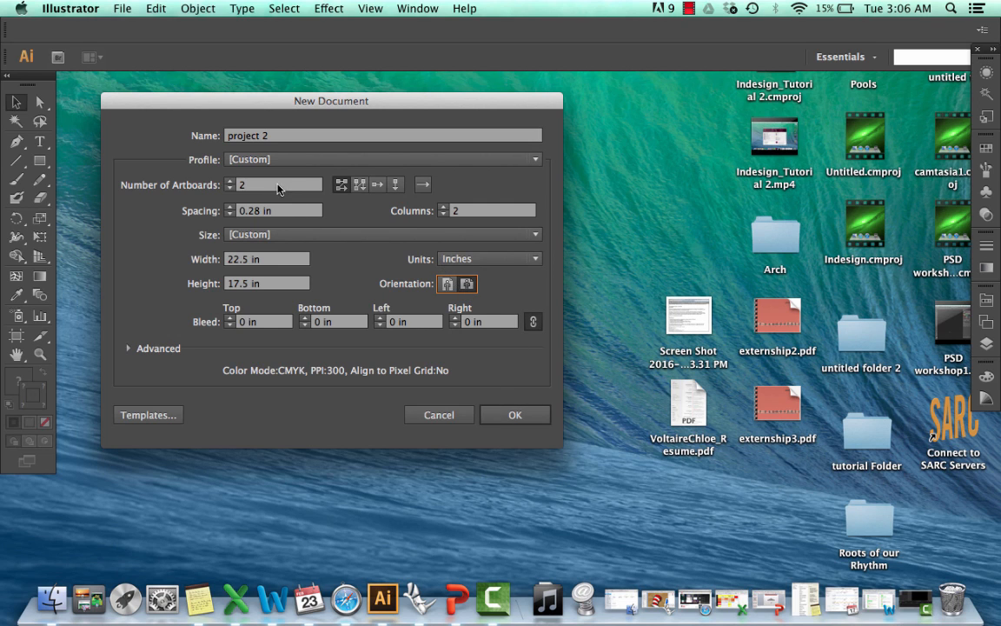
click(527, 421)
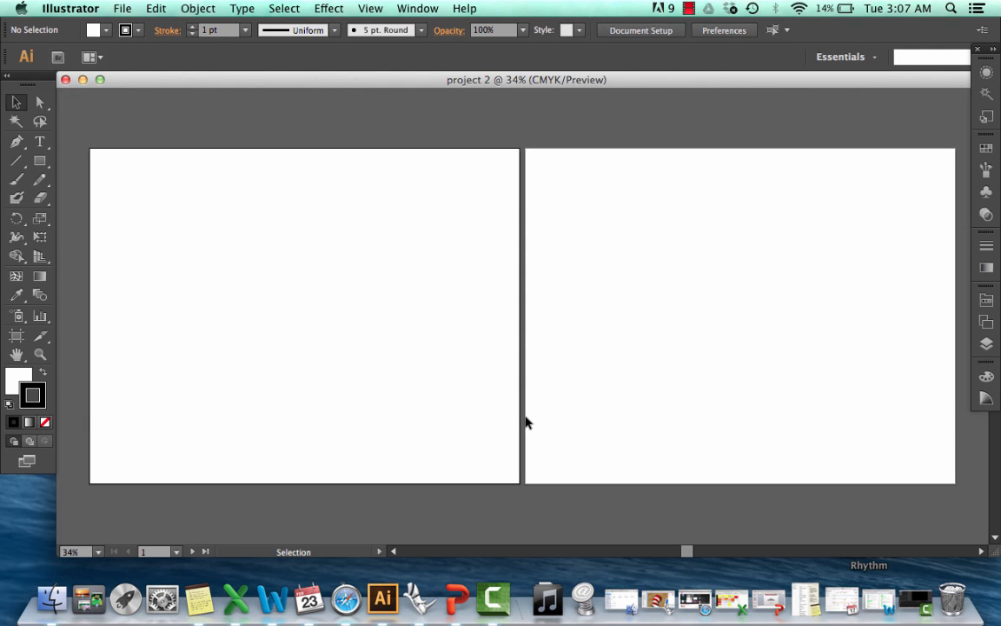
Step: Close the project 2 document and create a new document with 1 artboard, keeping the other settings
drag(516, 81, 539, 80)
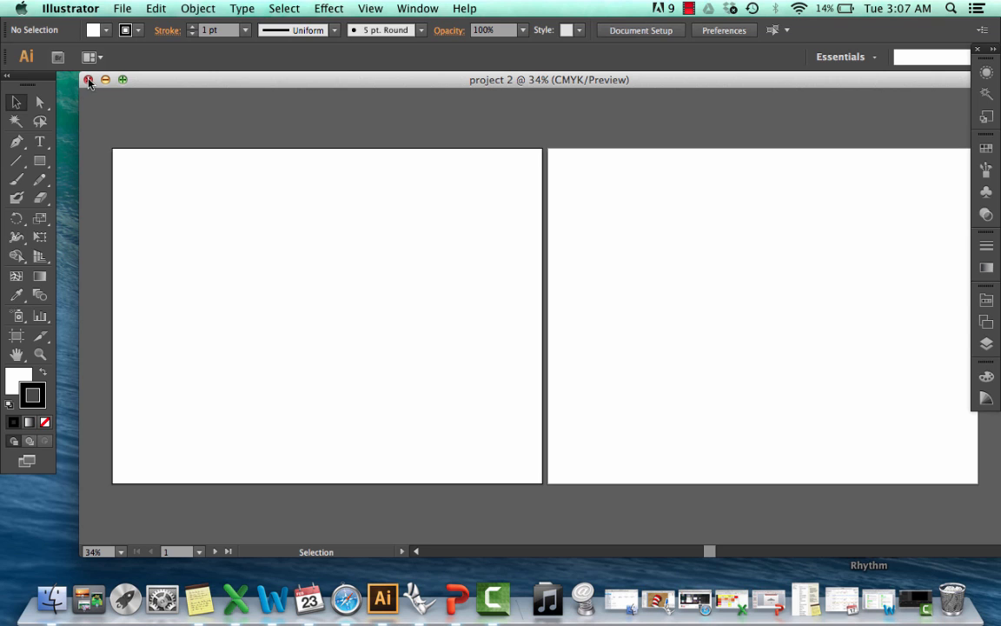
click(122, 8)
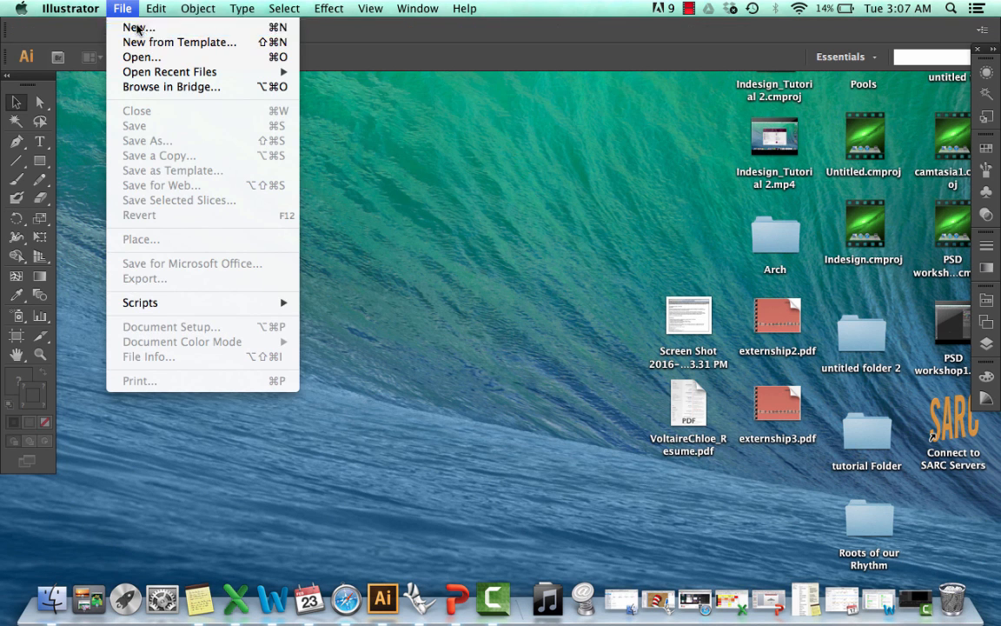
click(290, 124)
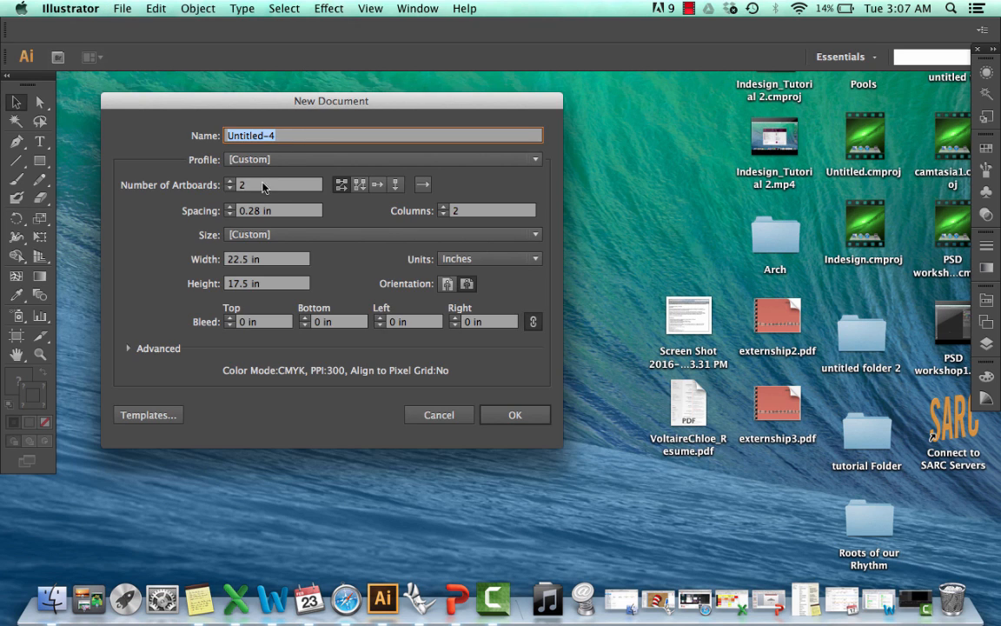
key(Tab)
text(1)
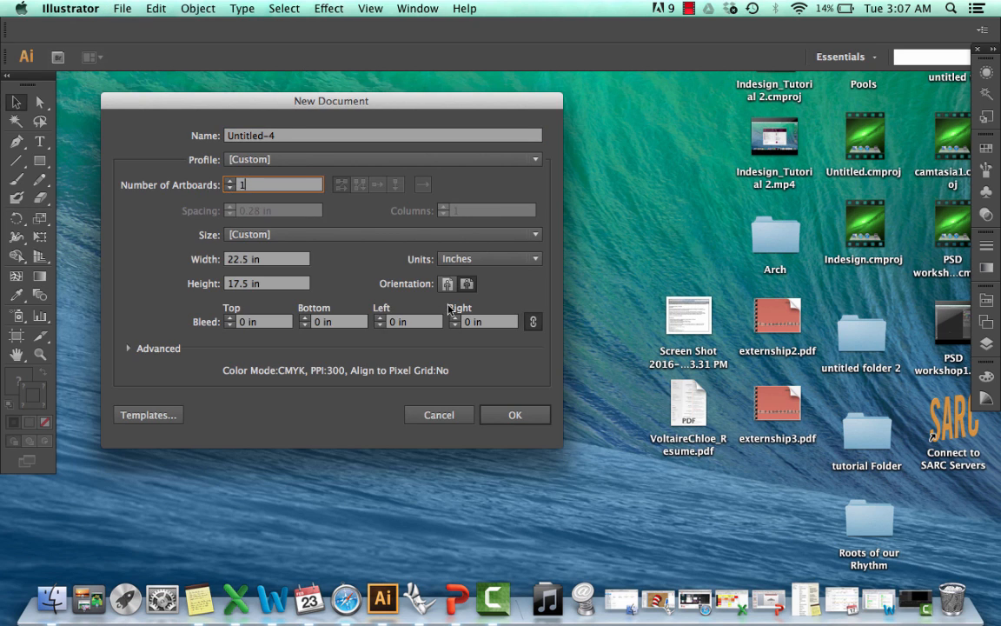
click(518, 414)
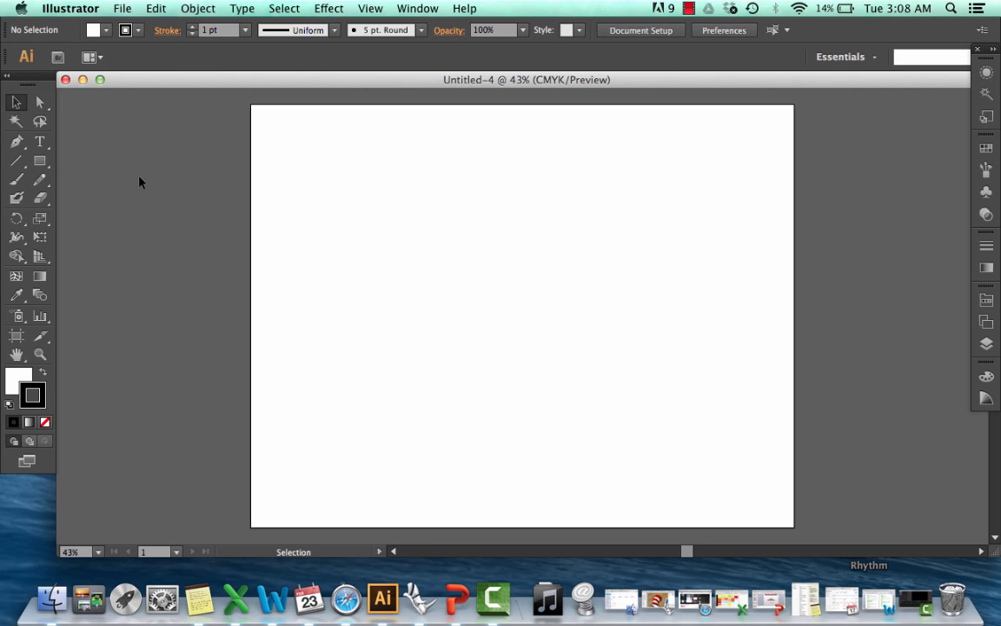
Step: Draw a closed, irregular seven-sided polygon with the Pen tool in the upper-left part of the artboard
click(19, 145)
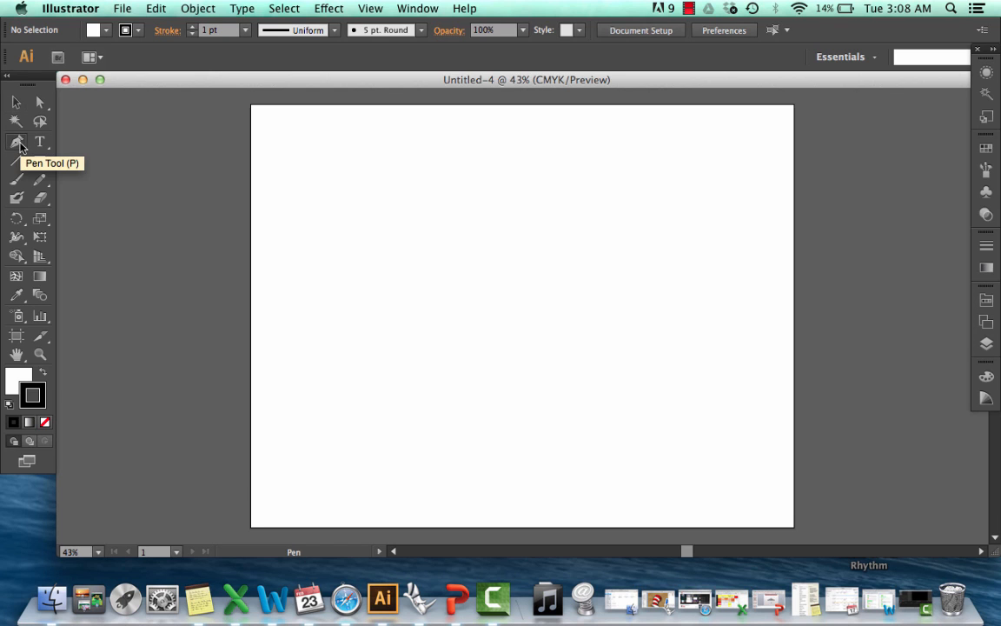
click(356, 302)
click(352, 208)
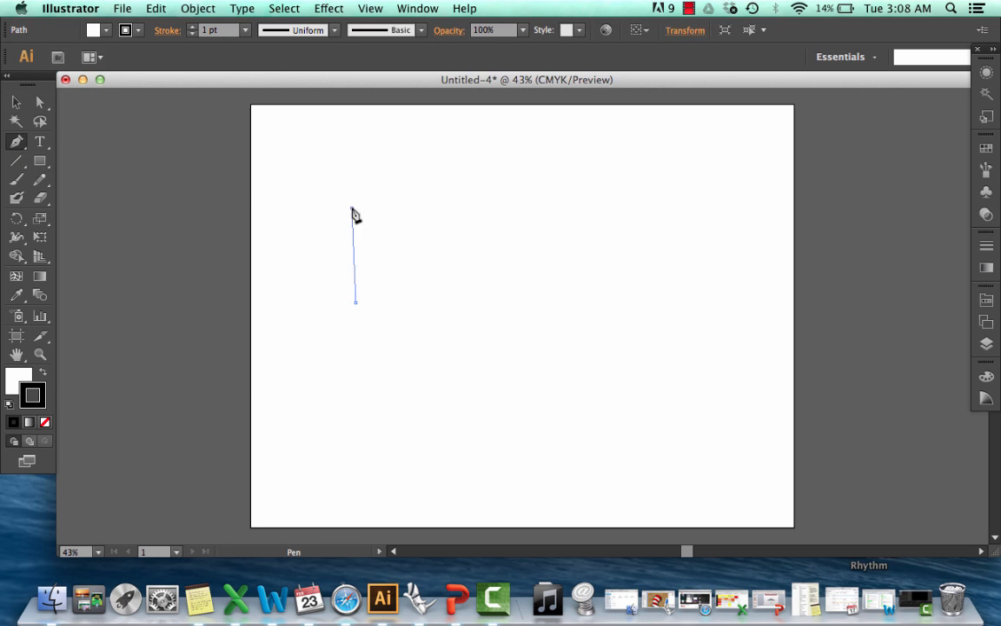
click(482, 195)
click(516, 219)
click(536, 281)
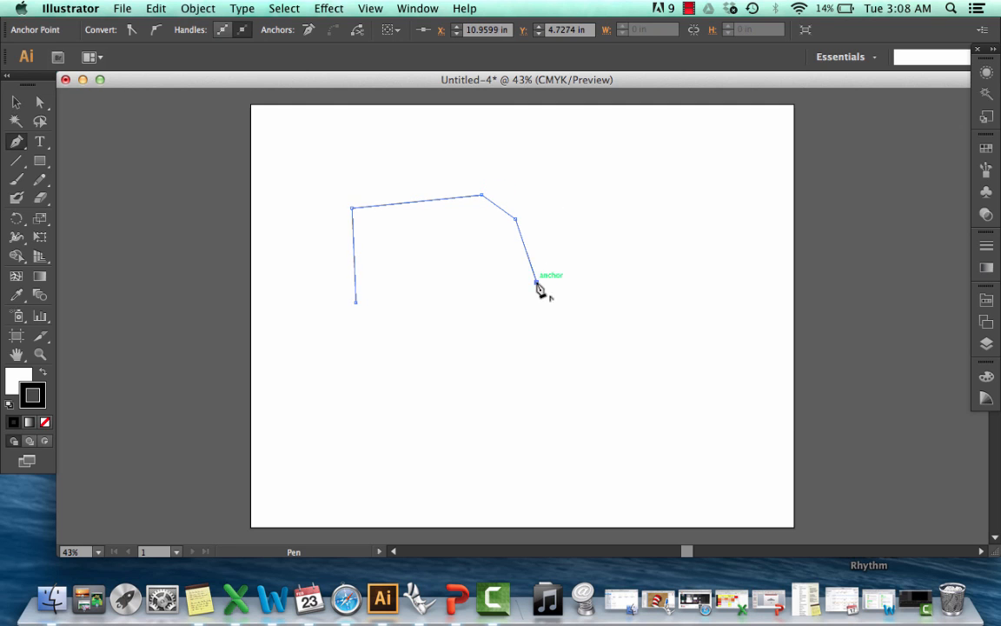
click(505, 328)
click(406, 335)
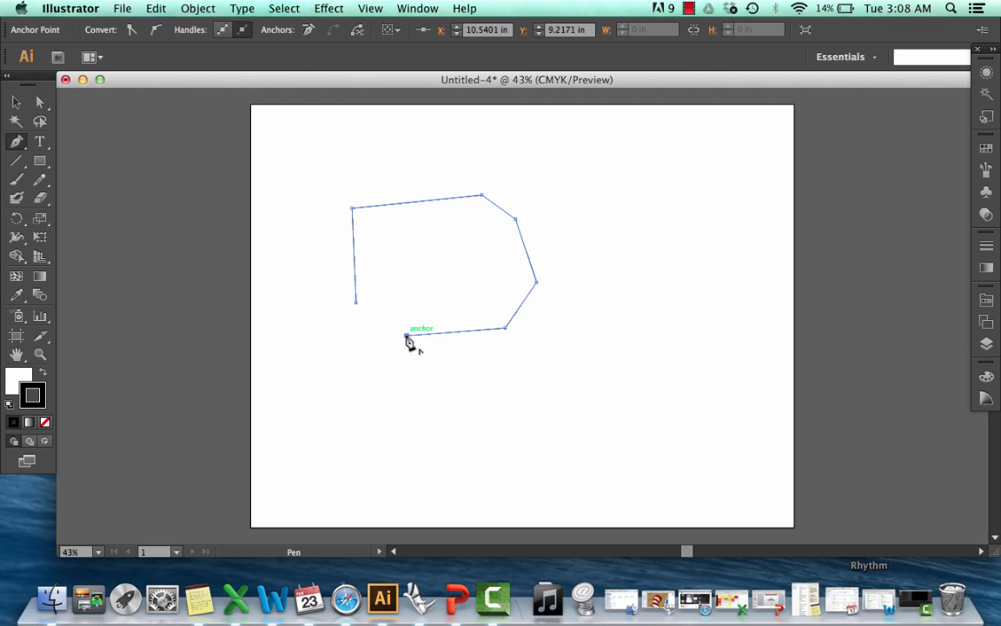
click(356, 303)
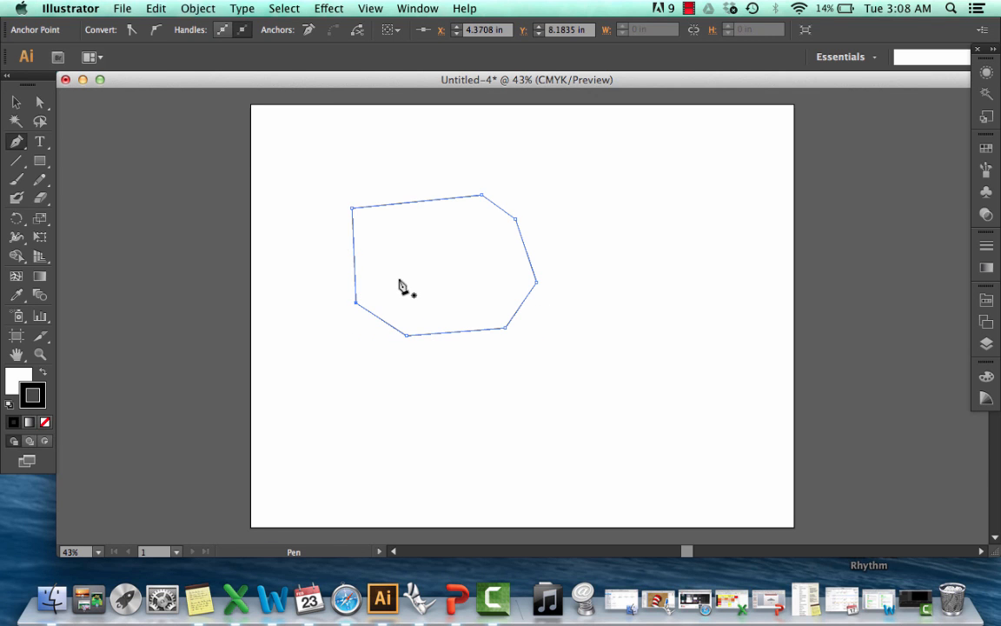
Step: Move the whole polygon to the right, towards the middle of the artboard
click(16, 102)
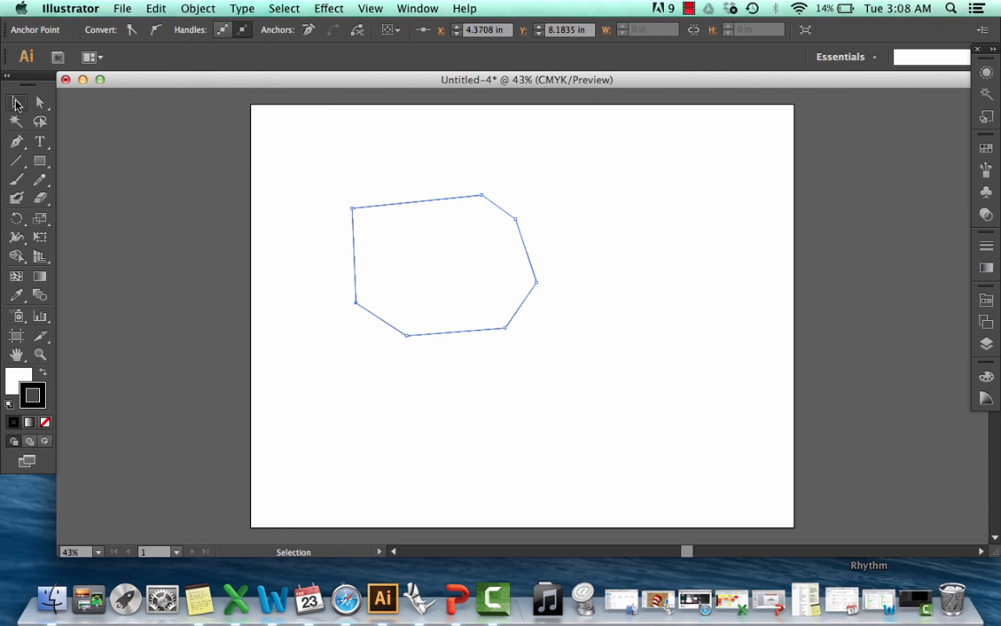
click(367, 165)
drag(400, 207, 463, 214)
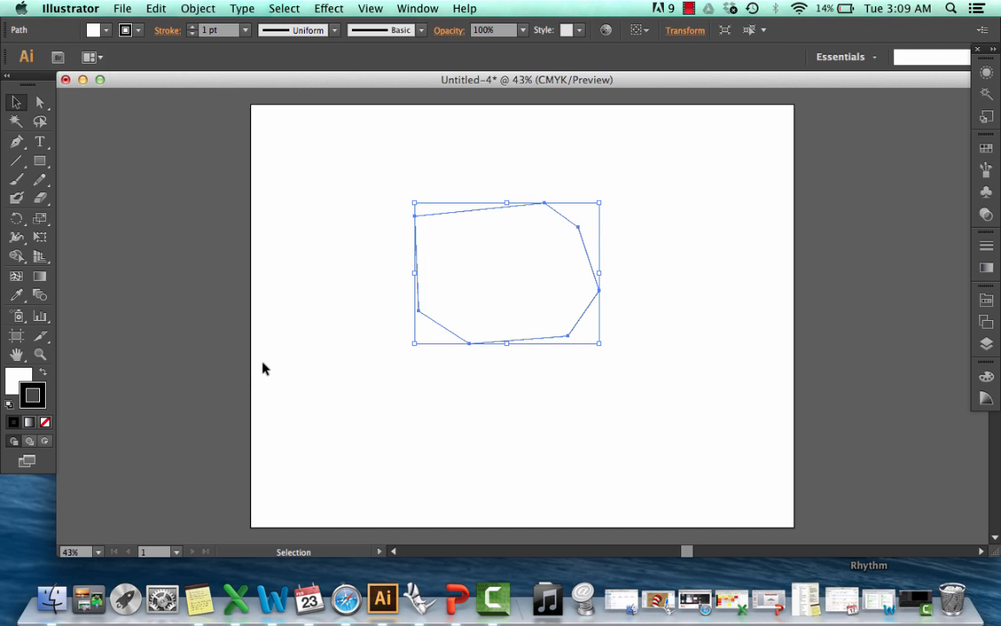
Step: Change the polygon's stroke colour to a bright pinkish red and deselect the shape
double_click(41, 398)
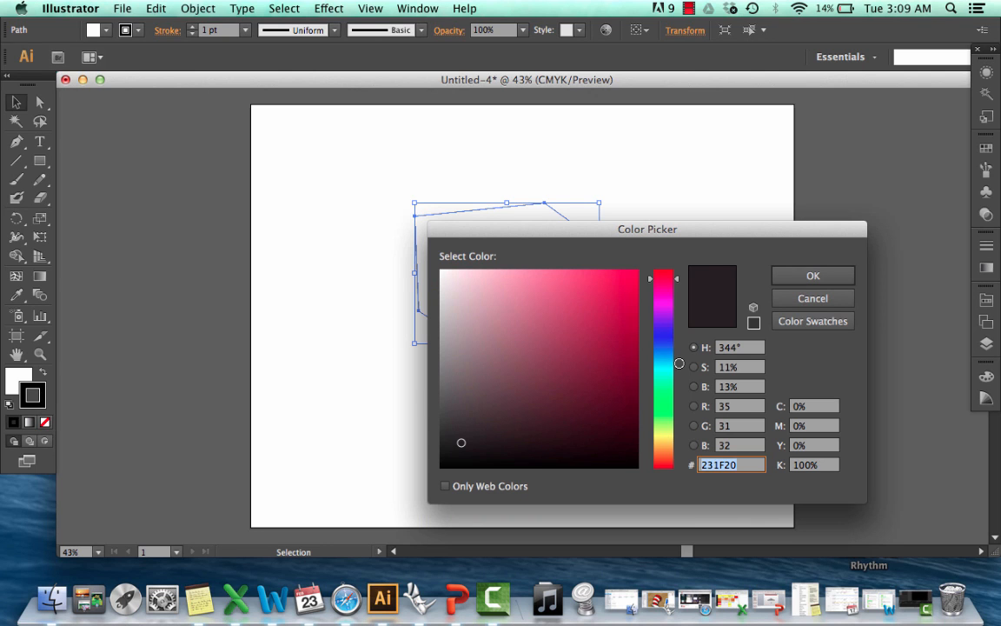
click(619, 310)
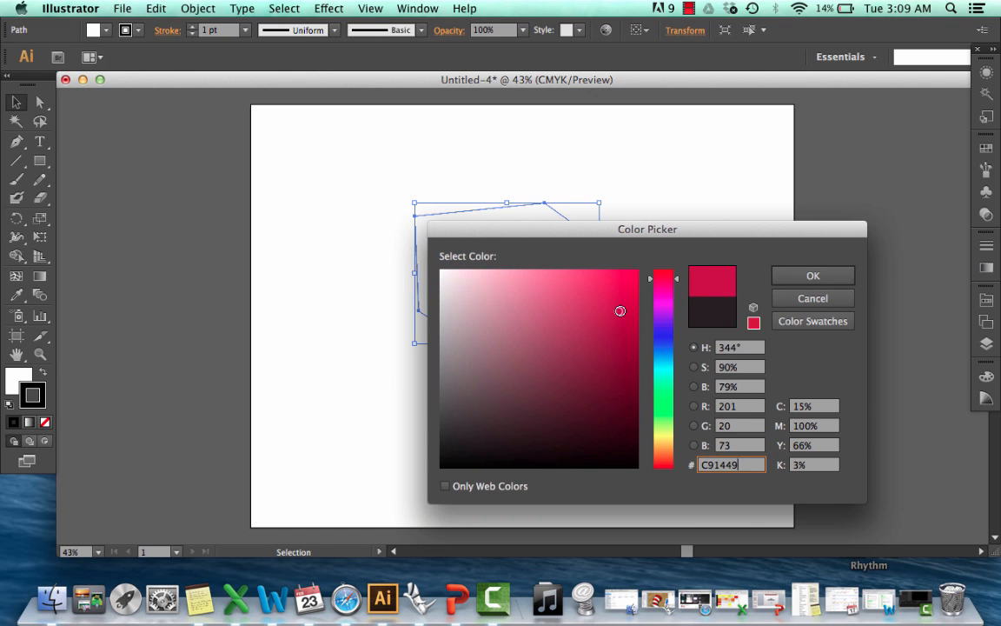
click(626, 288)
click(813, 275)
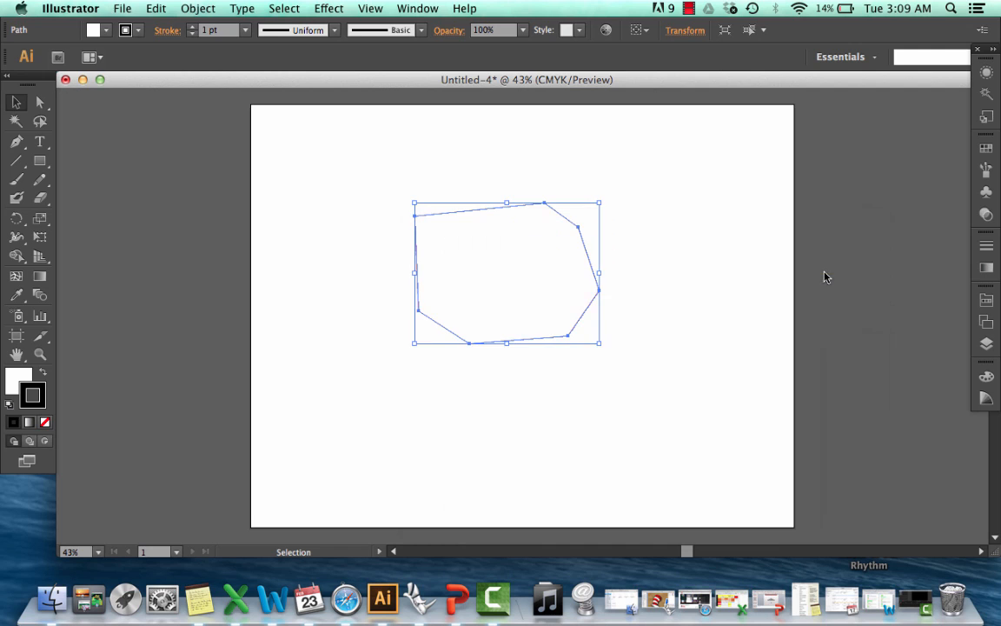
click(680, 207)
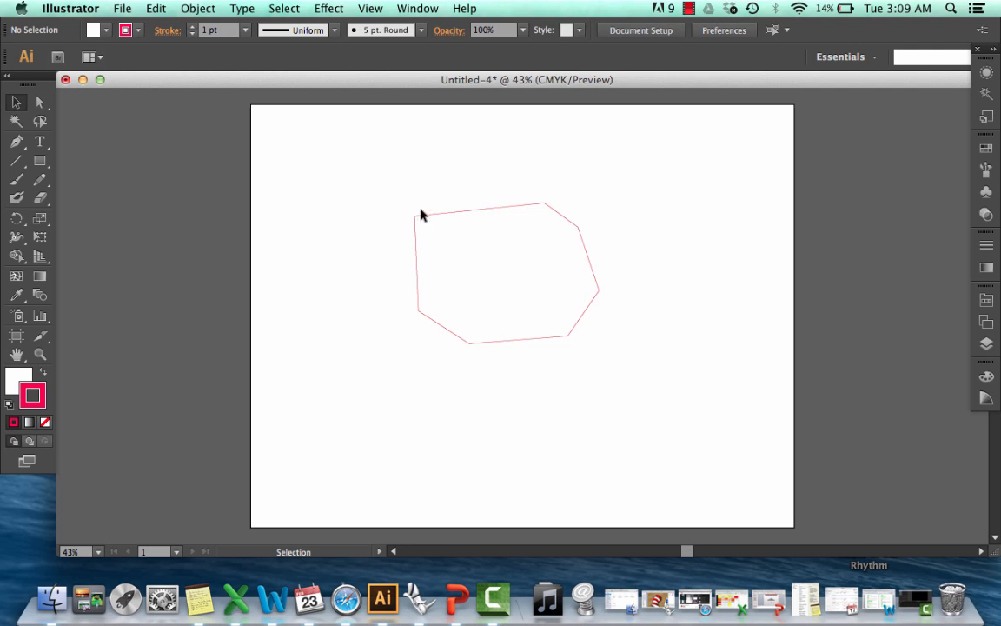
Step: Fill the polygon with a solid dark blue
click(418, 309)
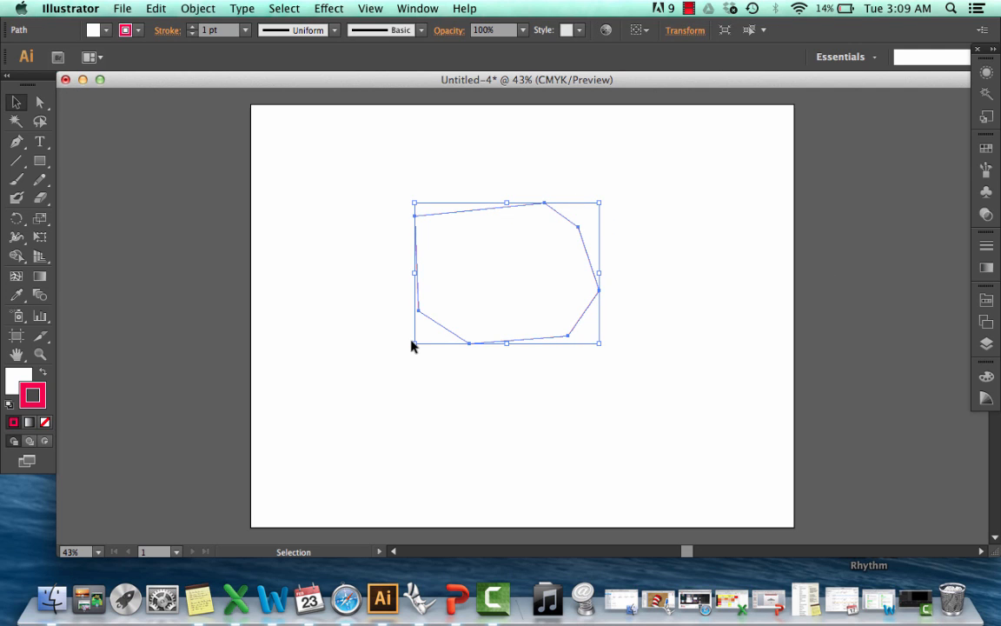
double_click(11, 378)
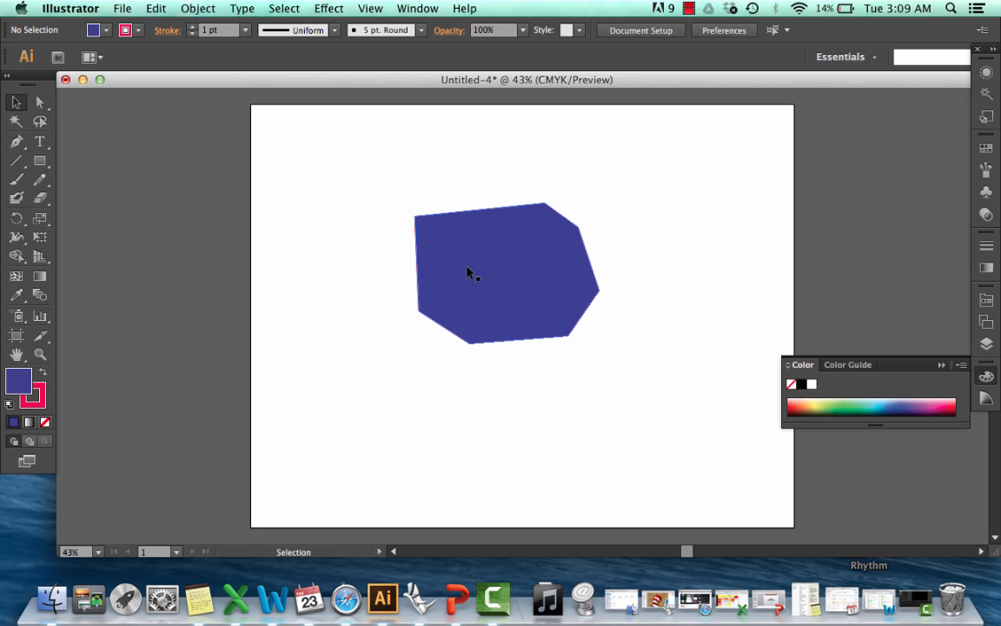
Step: Remove the blue fill from the polygon by setting its fill to None, then deselect it
key(slash)
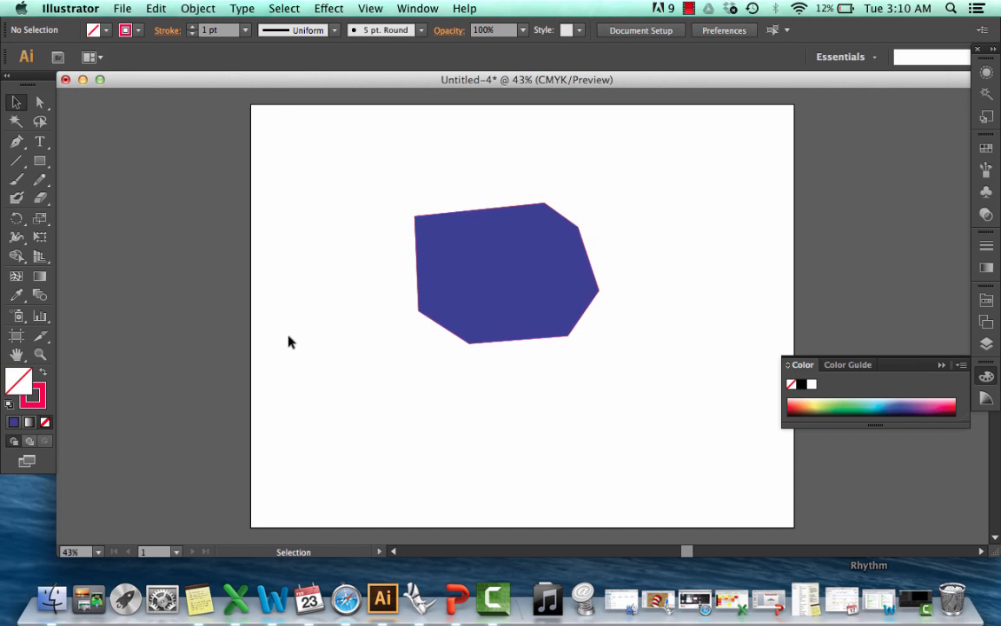
click(575, 281)
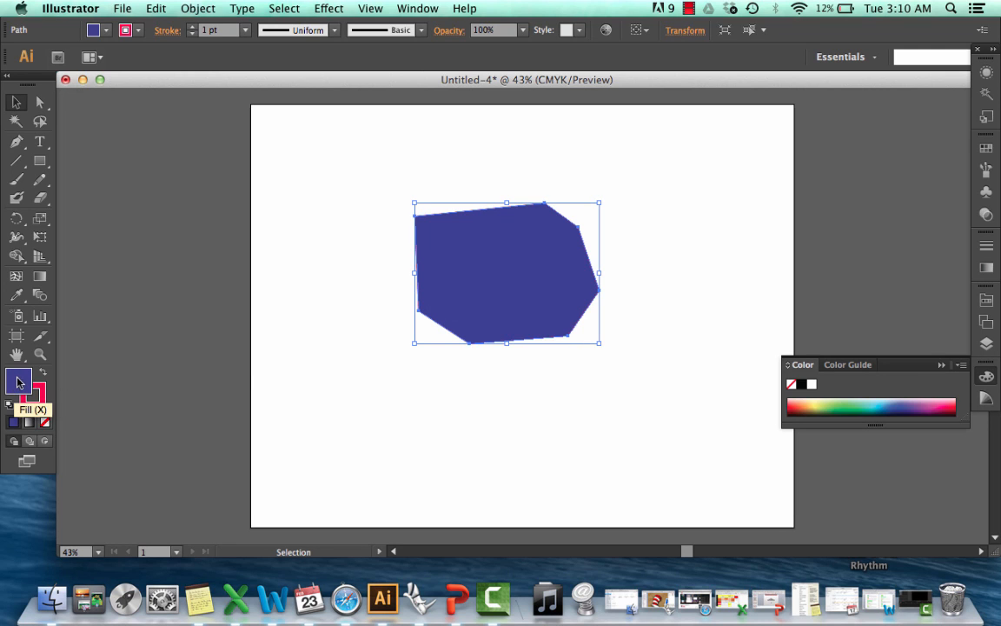
click(39, 400)
click(45, 424)
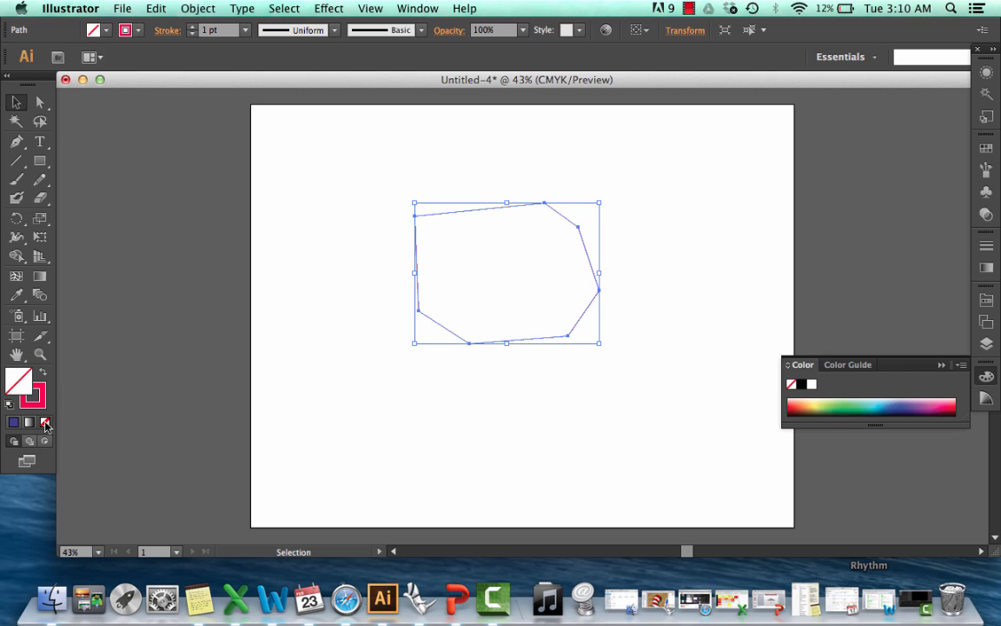
click(345, 354)
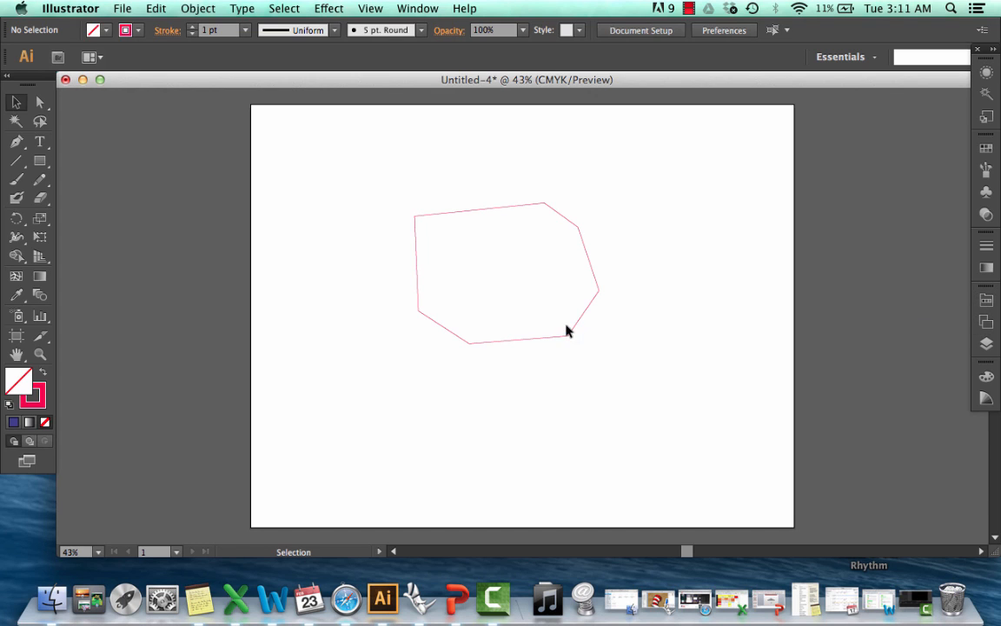
Step: Fill the polygon with the 10 lpi 60% line pattern from the Basic Graphics_Lines swatch library, trying lighter line patterns first
click(570, 333)
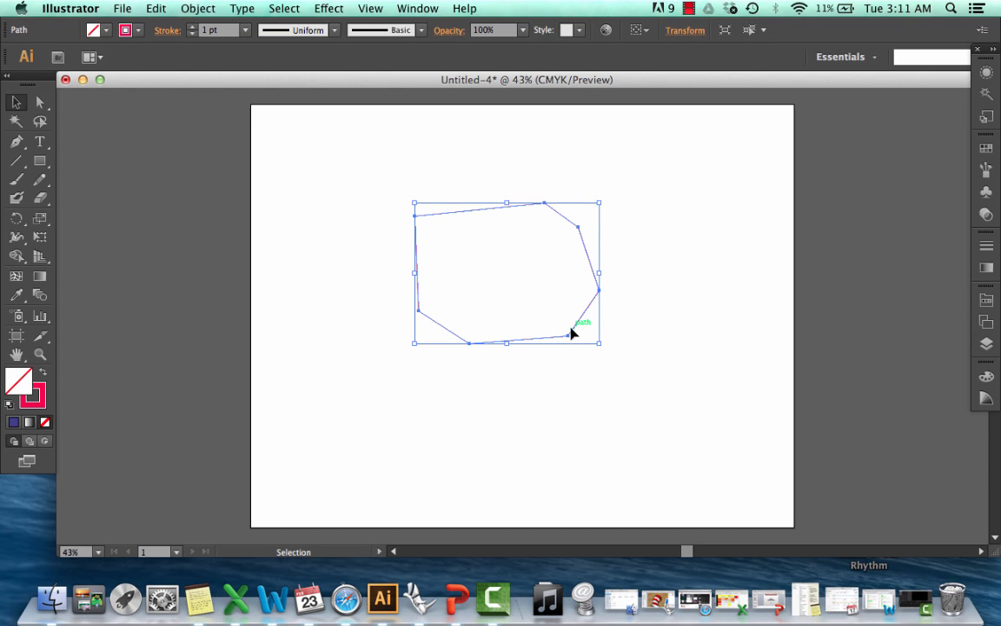
click(987, 301)
click(876, 354)
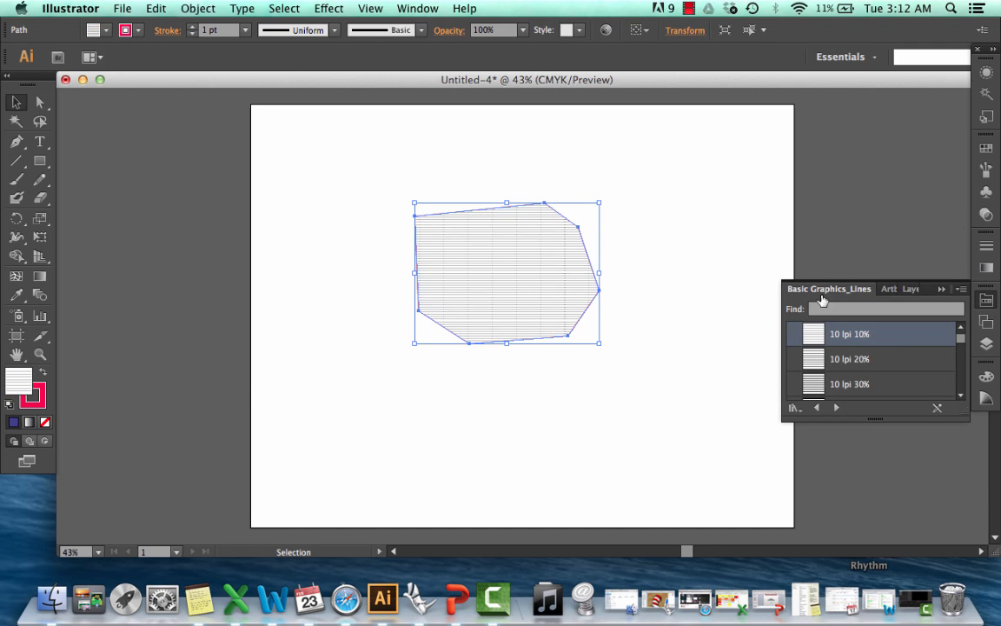
scroll(869, 375, down, 4)
scroll(870, 376, up, 2)
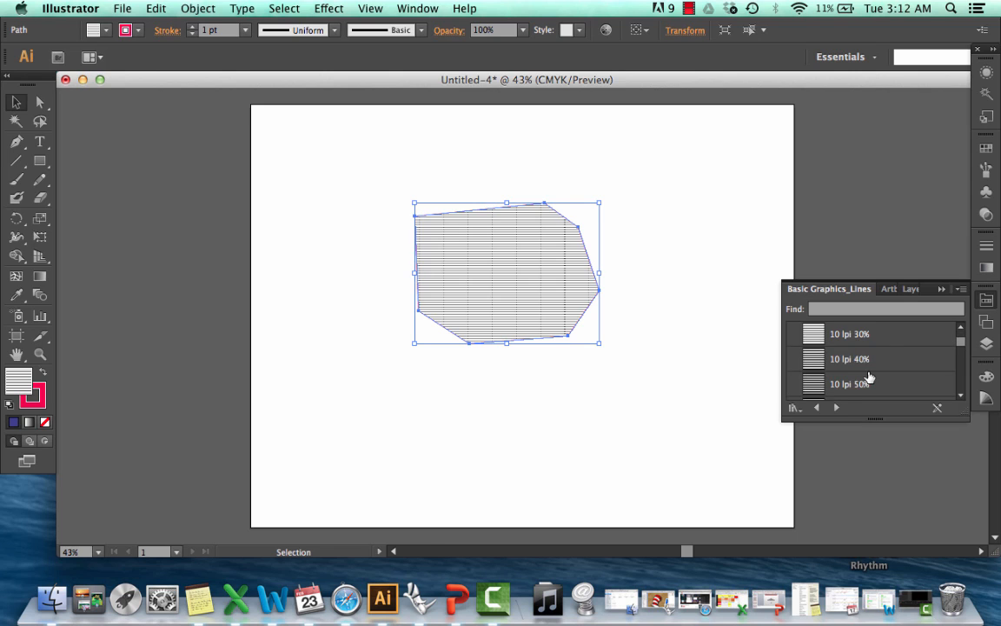
click(840, 359)
scroll(840, 359, down, 2)
click(839, 359)
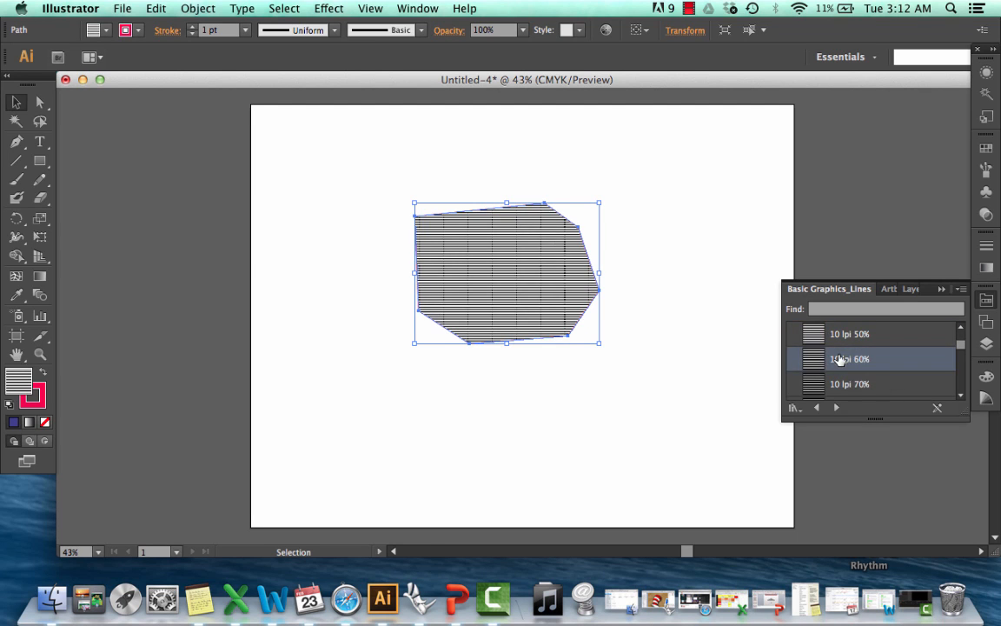
Step: Try a denser line pattern, and the Cheetah and Alligator patterns from the Nature_Animal Skins swatch library, as the polygon's fill
scroll(841, 377, down, 1)
click(841, 379)
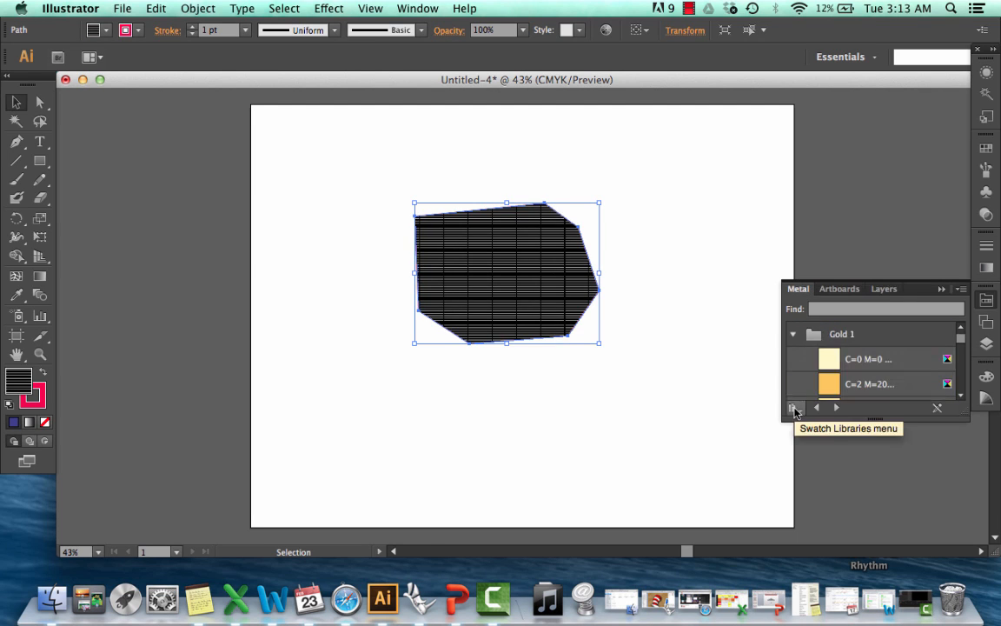
click(795, 408)
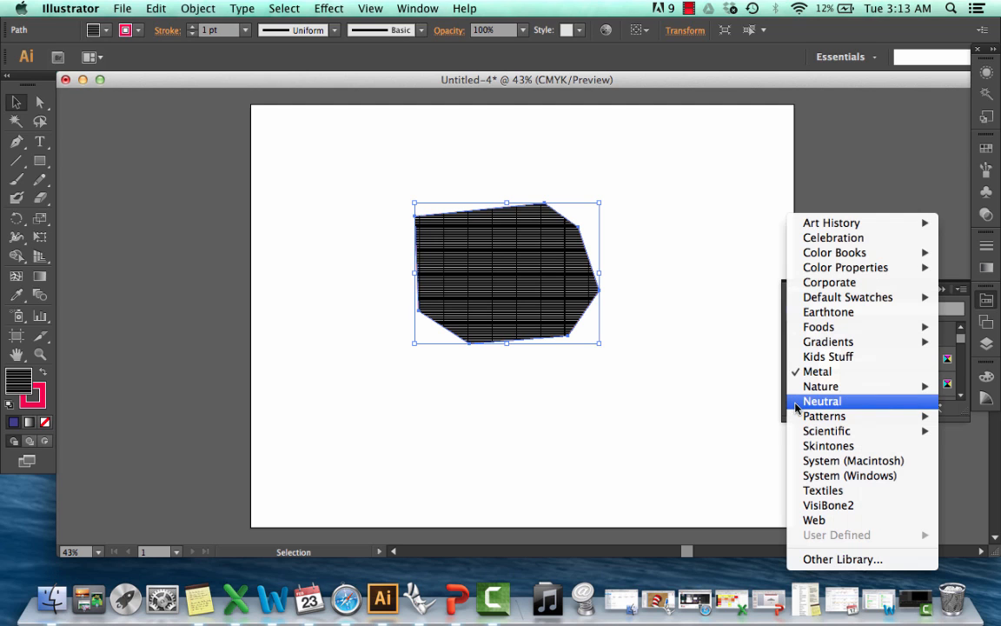
mouse_move(806, 422)
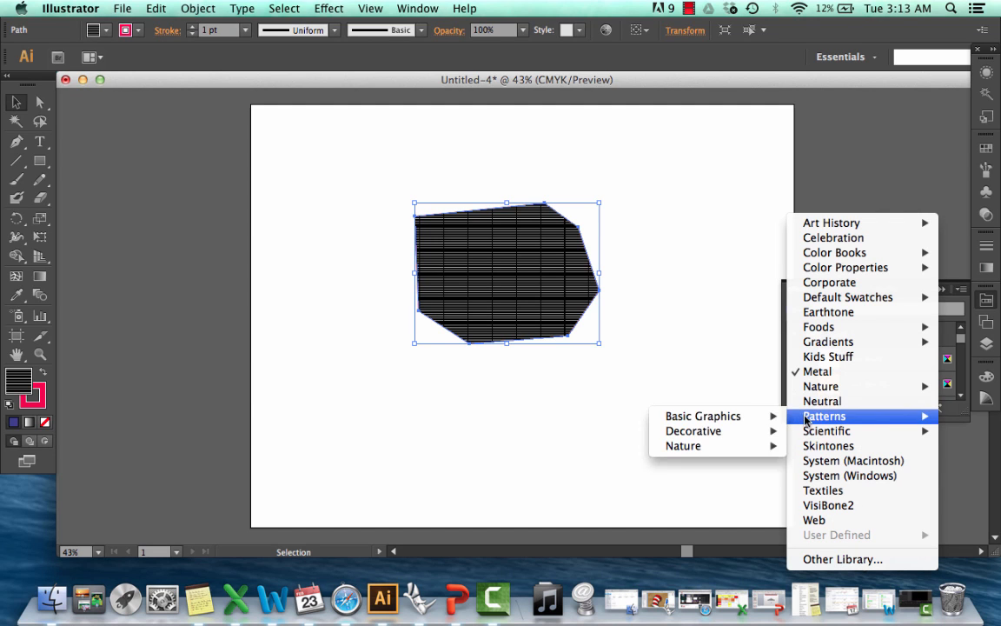
mouse_move(746, 439)
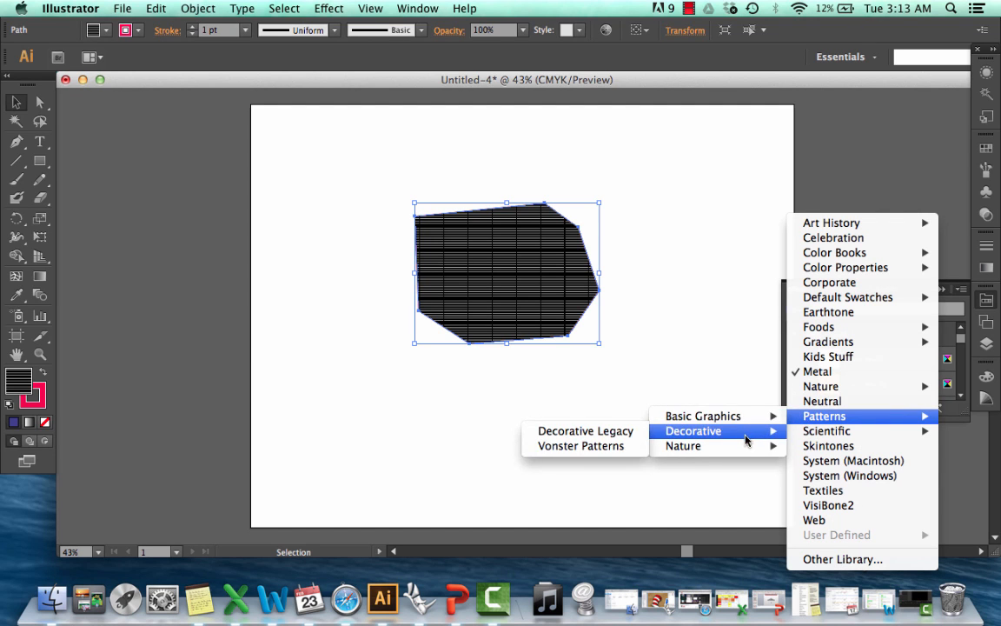
mouse_move(675, 444)
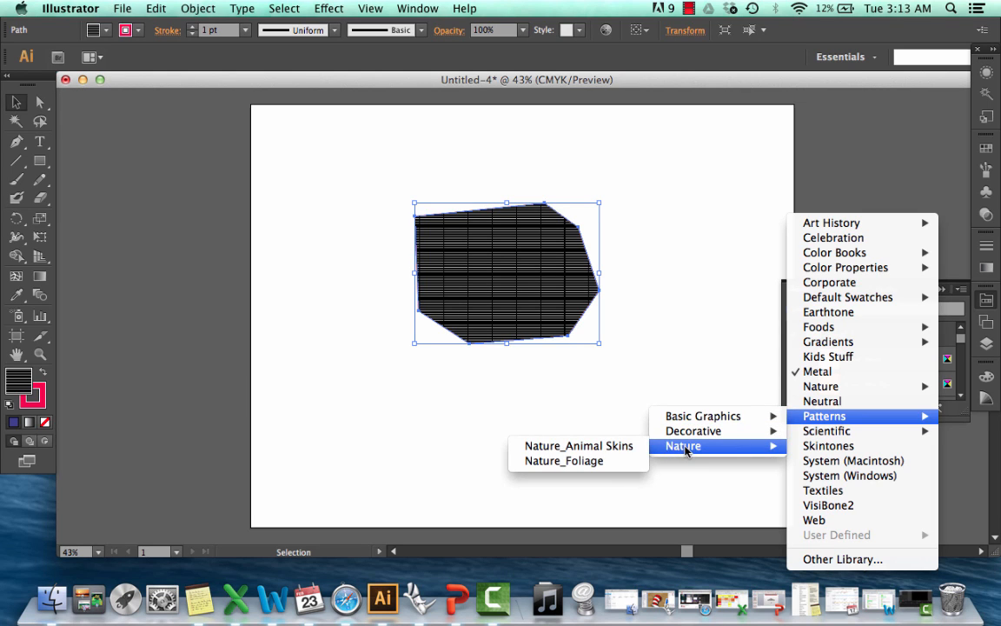
click(600, 449)
click(841, 365)
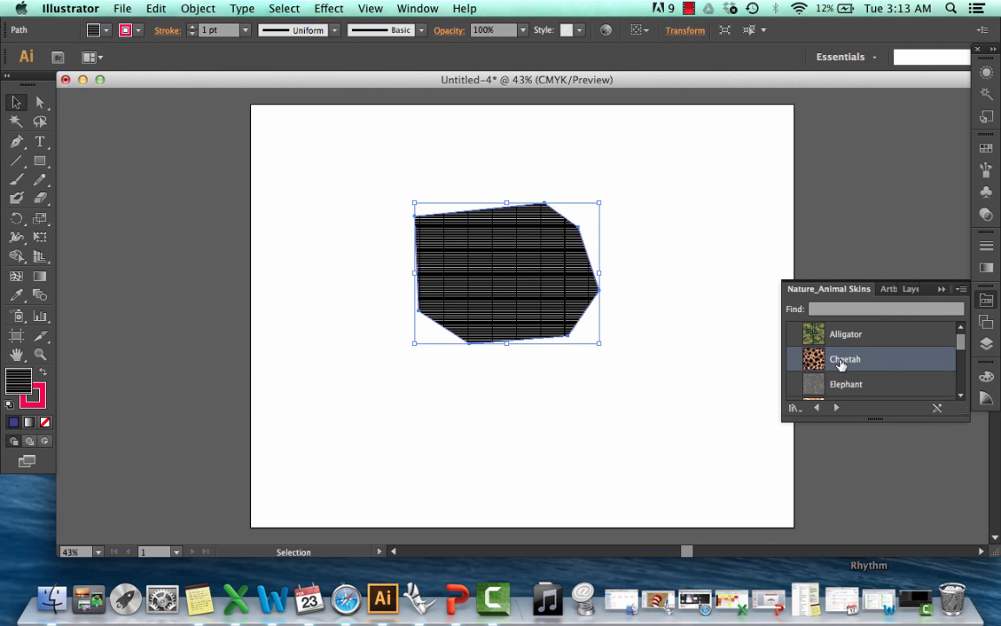
click(842, 344)
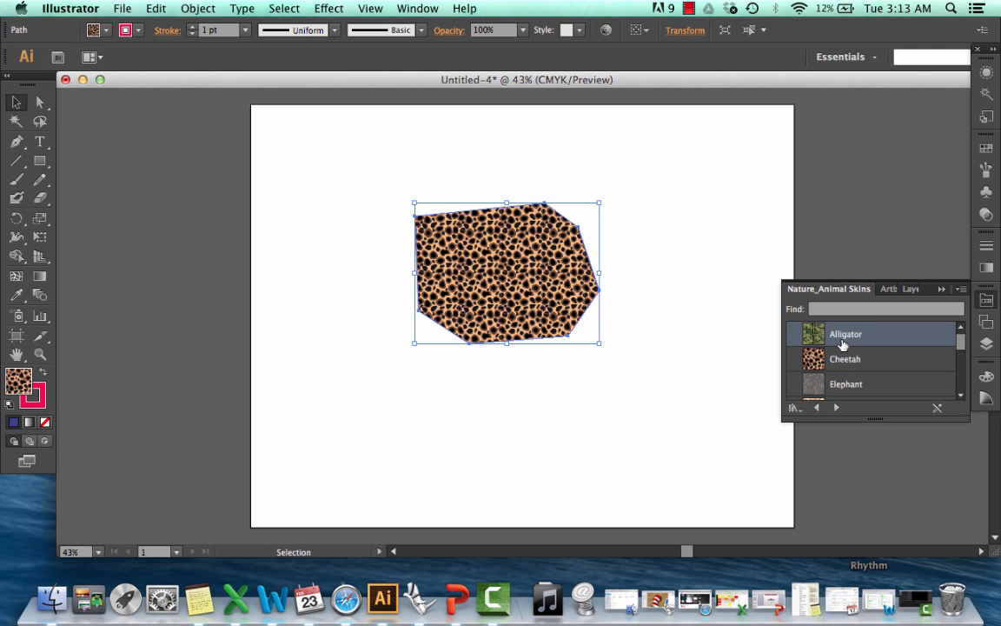
Step: Fill the polygon with the 10 lpi 20% line pattern from the Basic Graphics_Lines swatch library
click(797, 409)
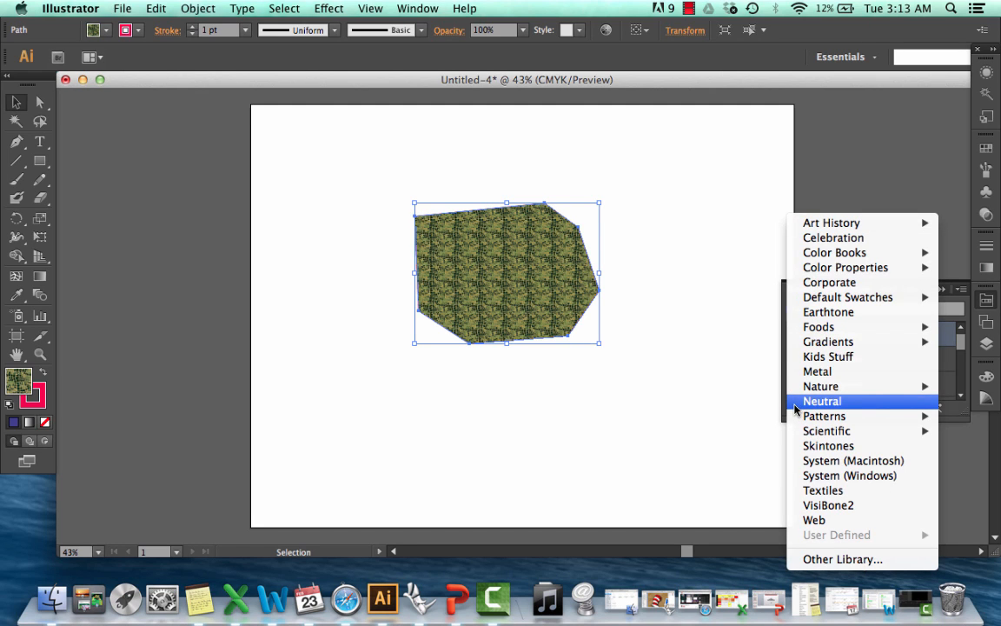
mouse_move(808, 424)
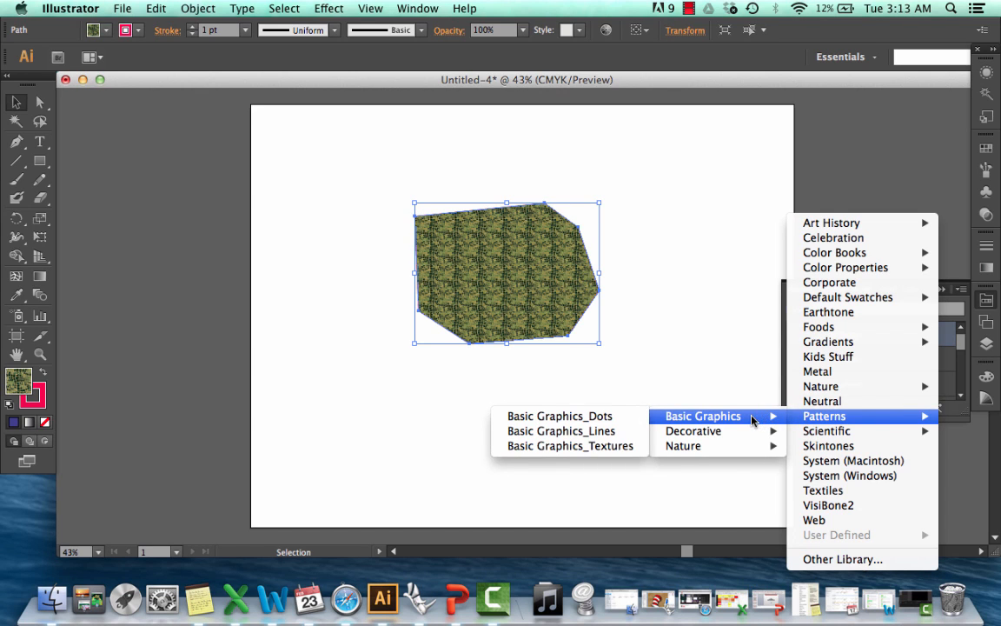
click(614, 431)
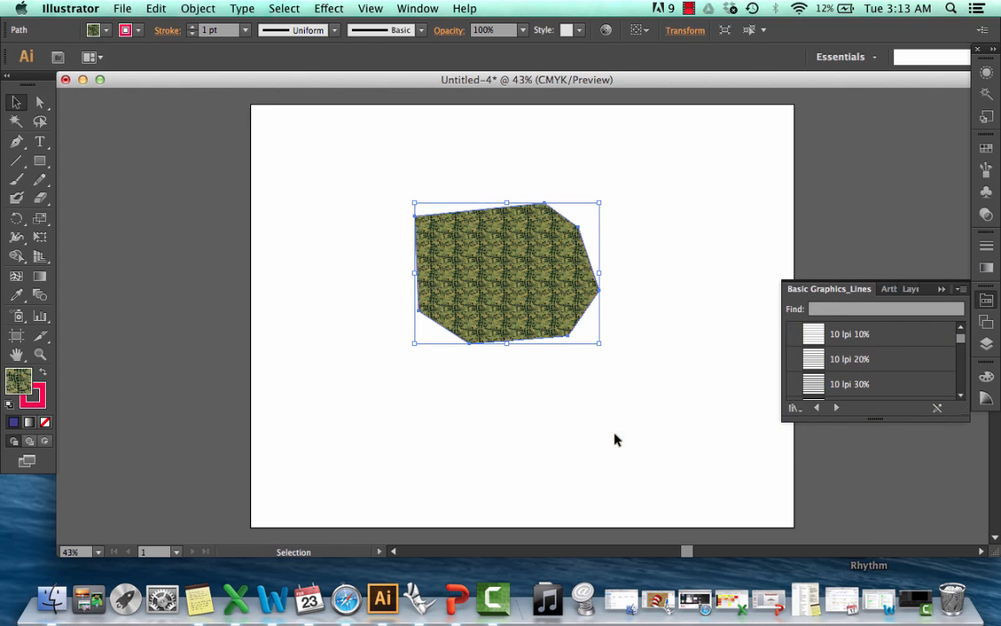
click(834, 359)
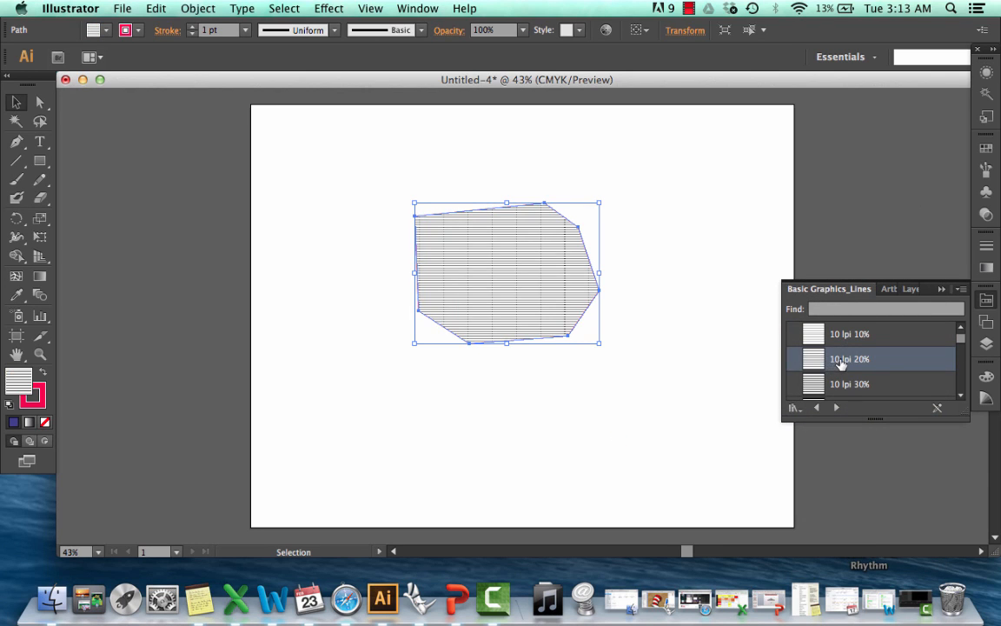
Step: Set up a 45° rotation of the polygon with Transform Objects and Transform Patterns enabled, and preview it briefly
click(196, 8)
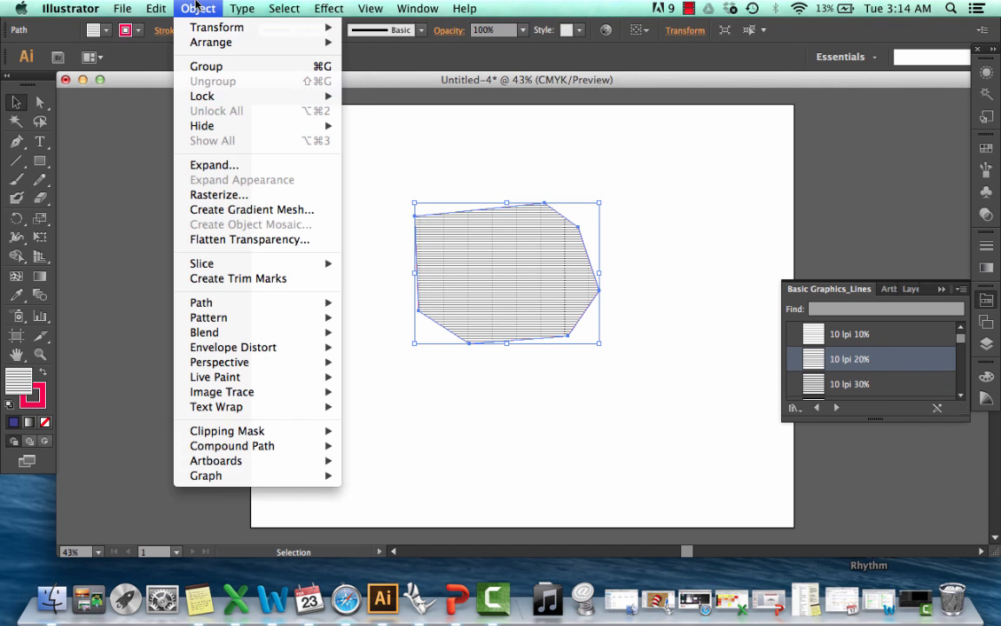
mouse_move(210, 32)
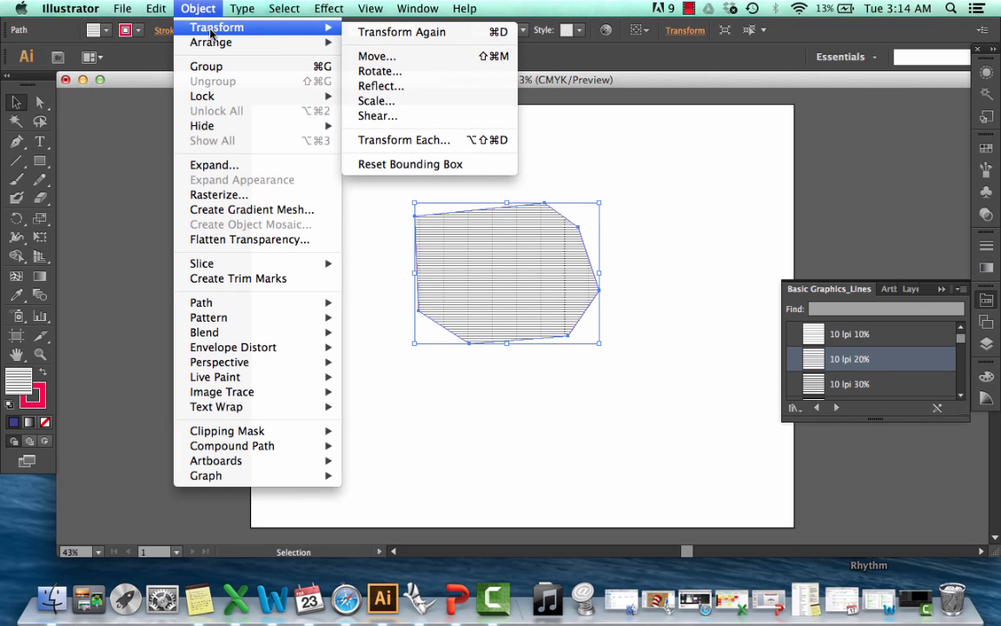
click(392, 73)
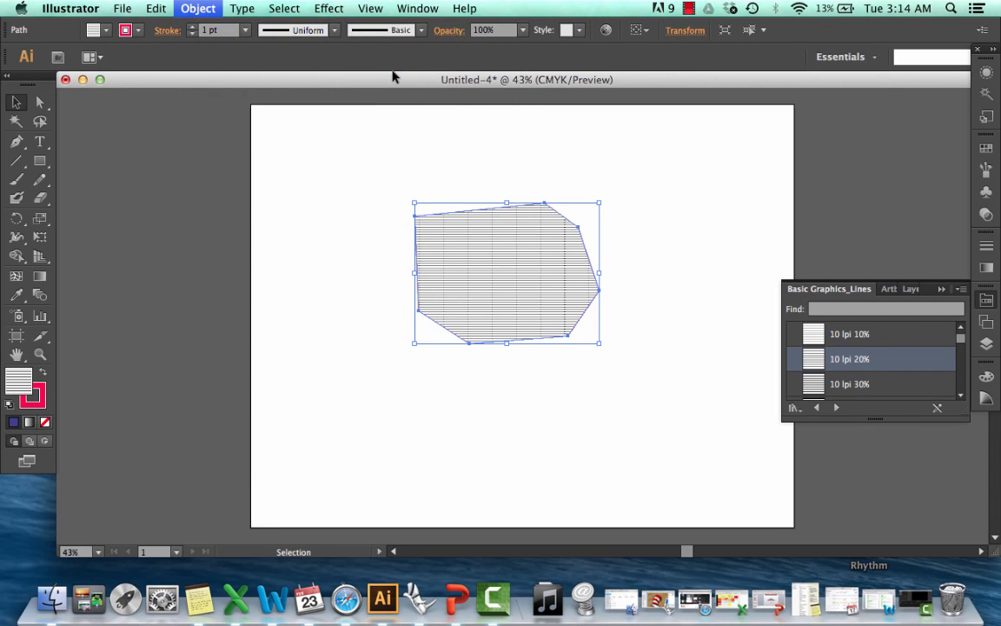
drag(341, 74, 271, 71)
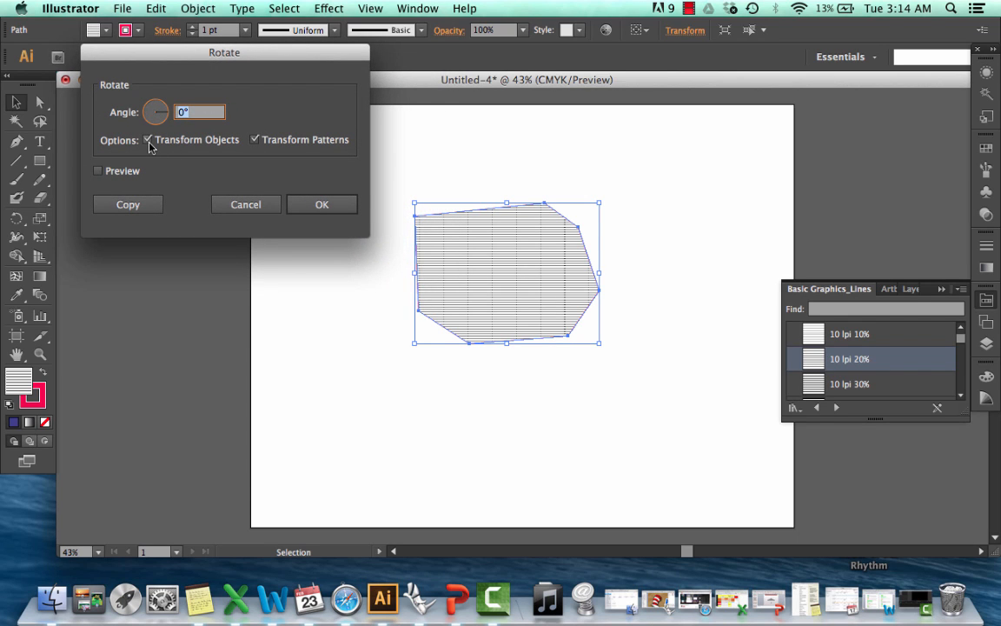
click(255, 139)
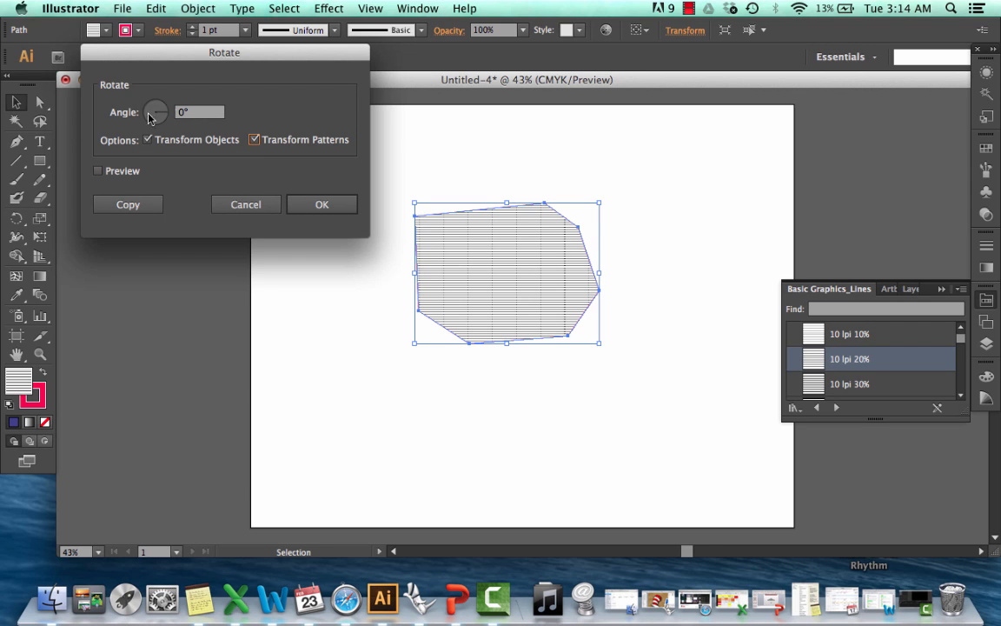
drag(197, 114, 141, 115)
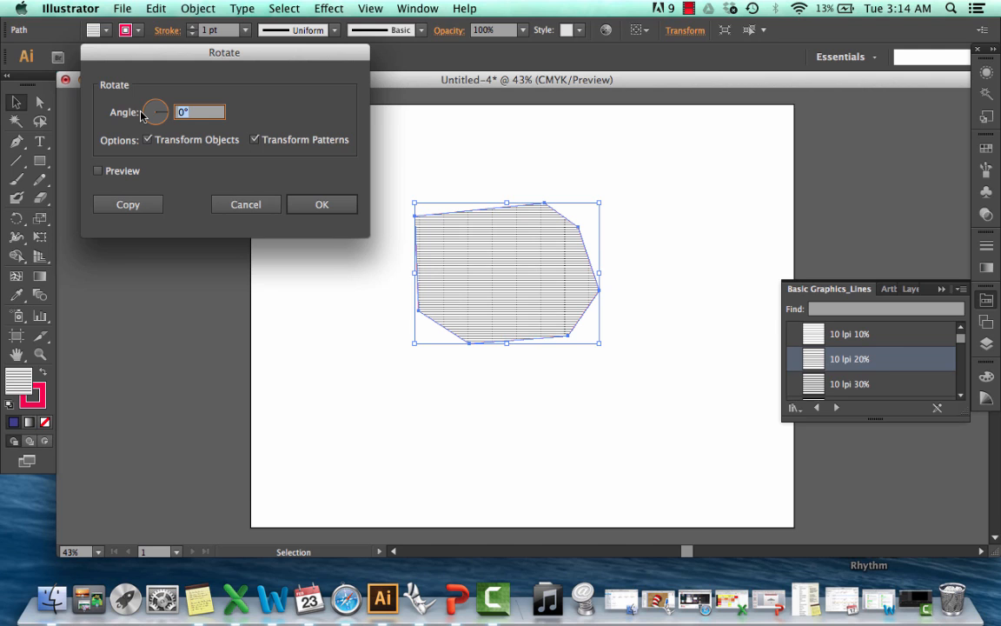
text(45)
click(98, 171)
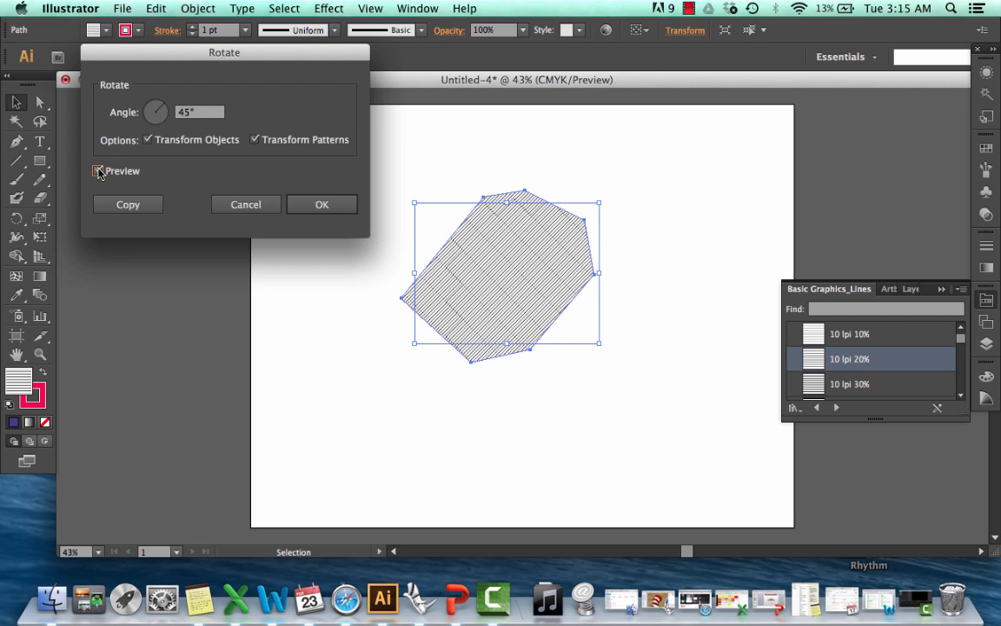
click(98, 172)
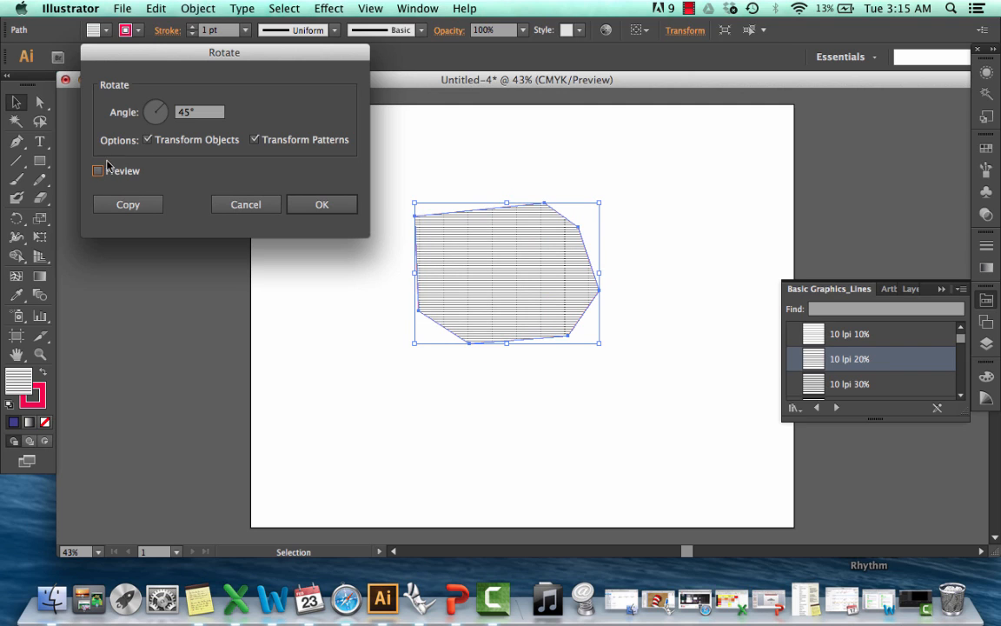
Step: Exclude the object itself from the rotation, preview the change, and apply the 45° rotation to the pattern only
click(147, 140)
click(98, 171)
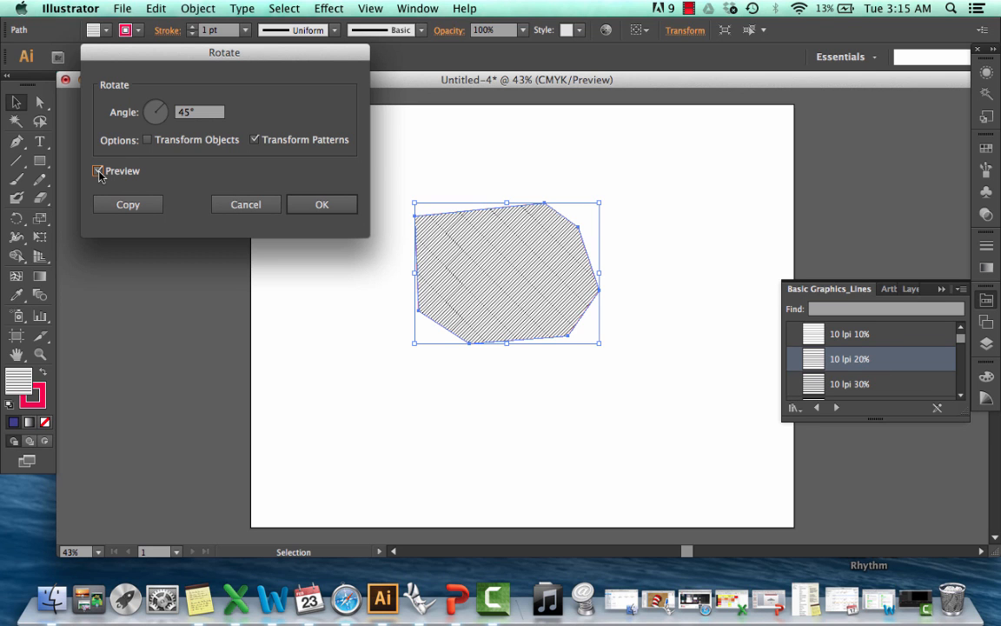
click(98, 171)
click(98, 171)
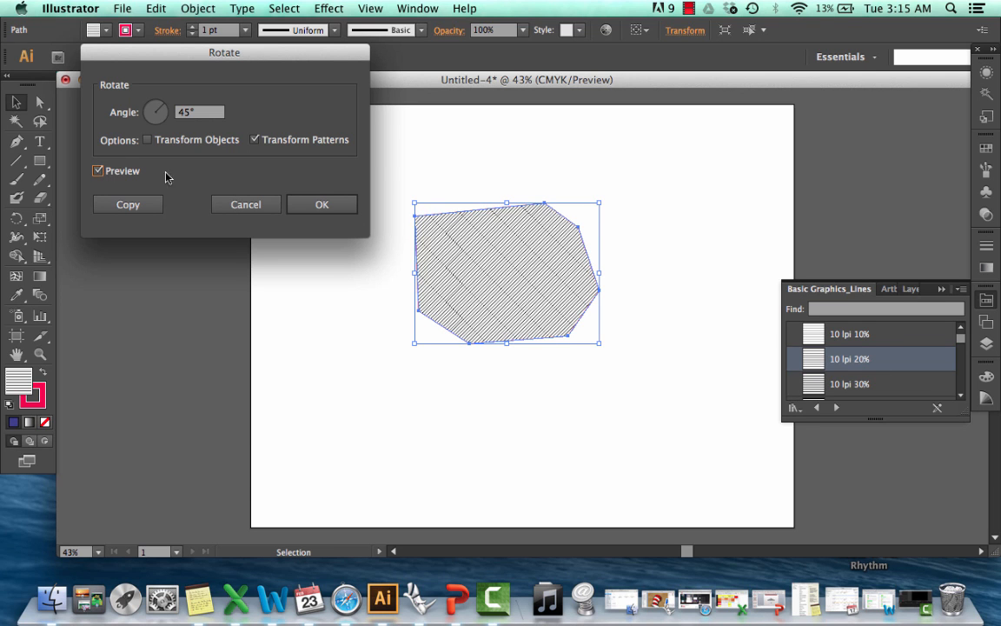
click(317, 206)
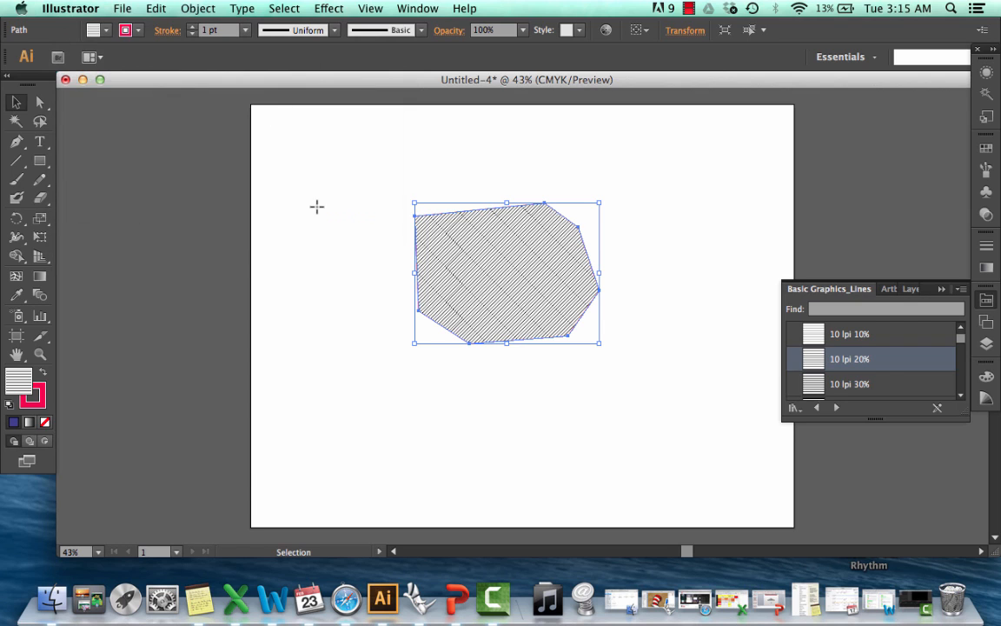
Step: Scale the polygon's line pattern uniformly to 300% without transforming the object, then deselect the polygon
click(198, 9)
mouse_move(195, 30)
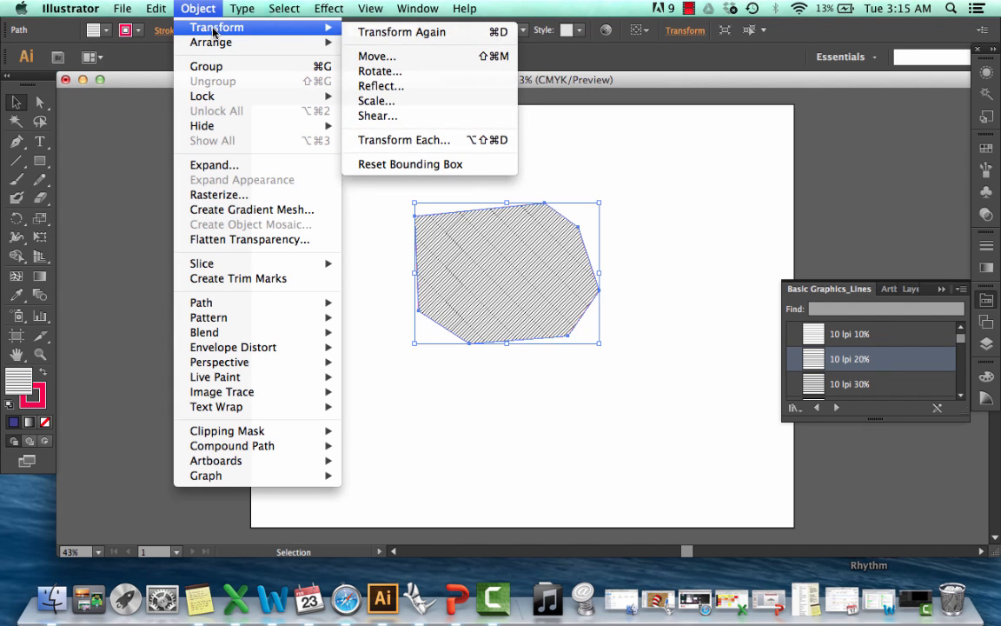
click(391, 103)
drag(388, 137, 218, 63)
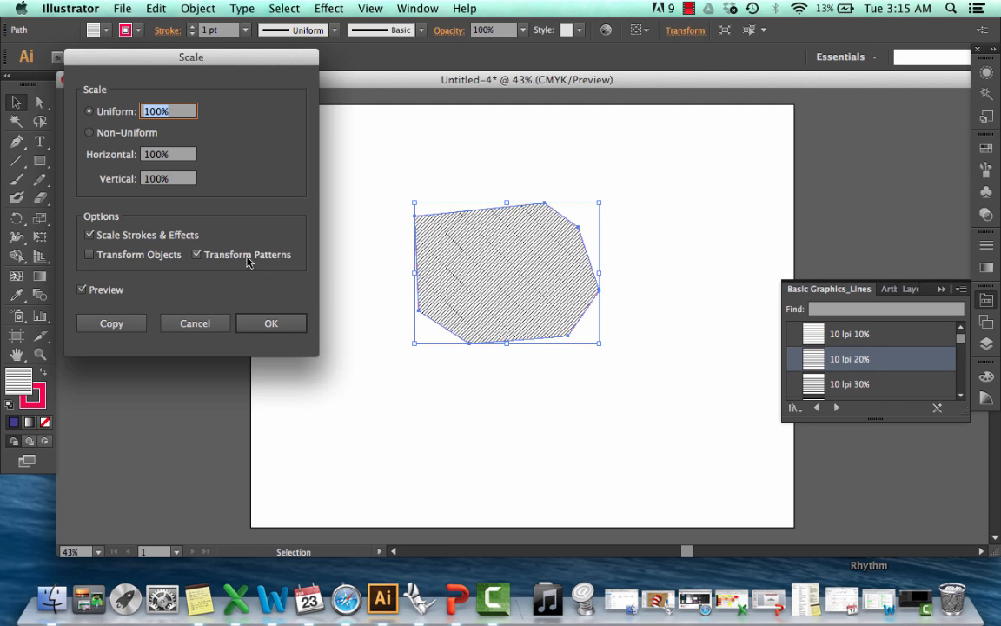
click(154, 111)
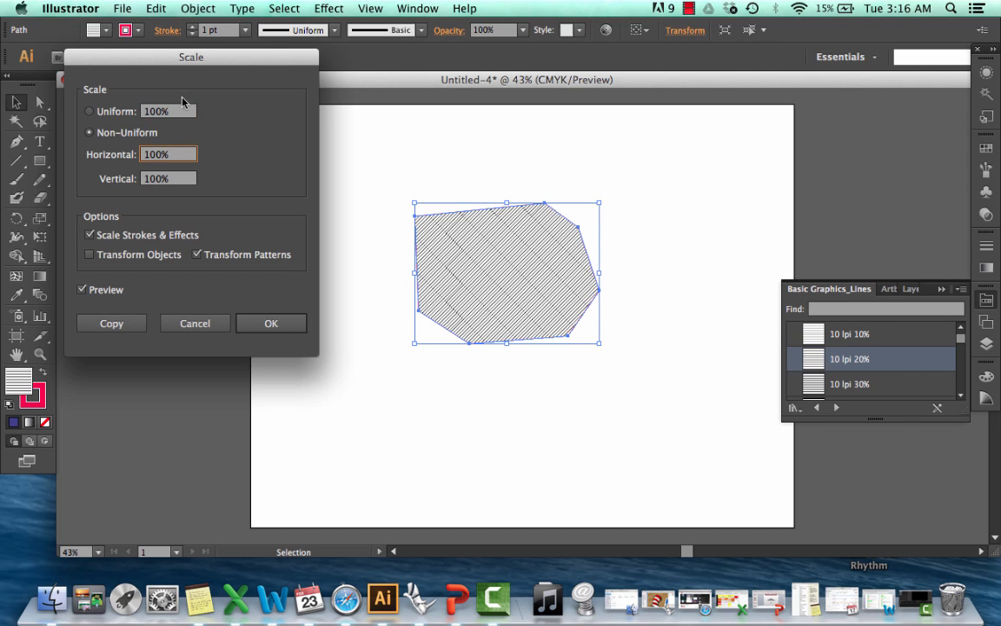
click(183, 112)
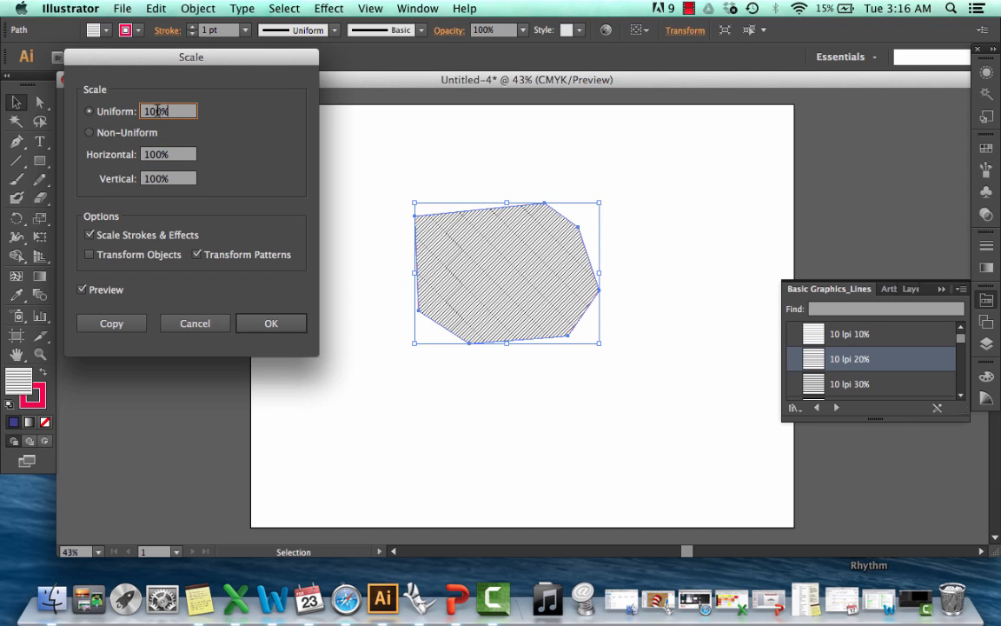
drag(157, 111, 142, 100)
text(300)
click(83, 290)
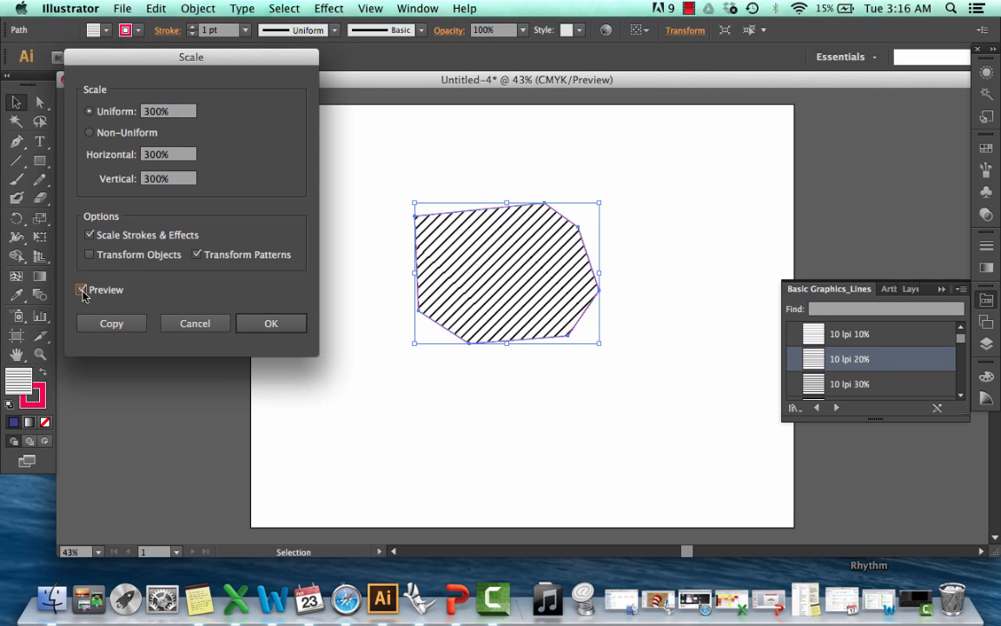
click(265, 327)
click(396, 387)
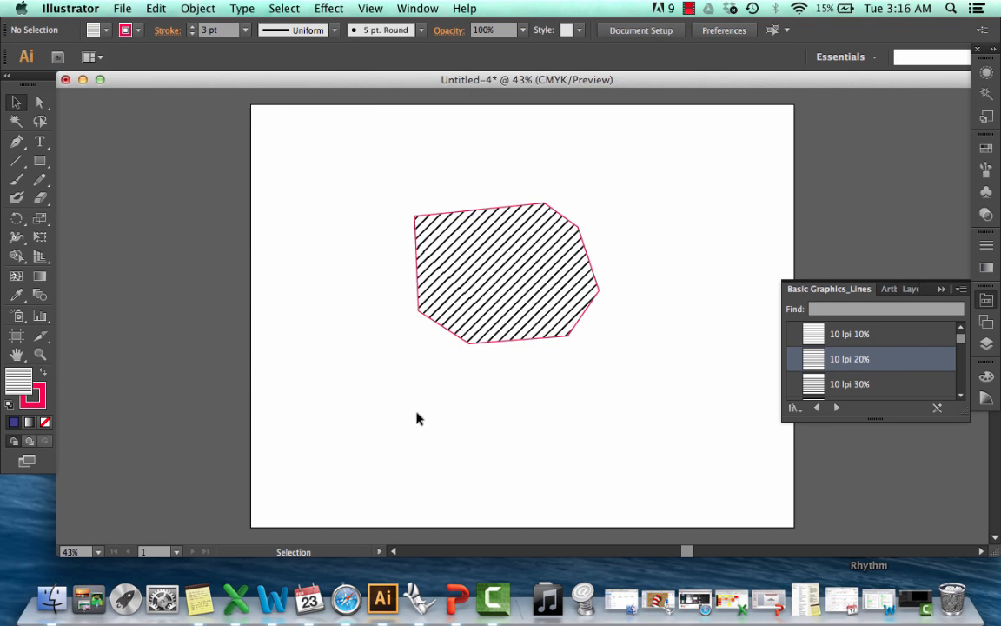
Step: Draw a wide rectangle below the polygon with the default black stroke and no fill, then deselect it
click(9, 404)
click(45, 421)
click(39, 161)
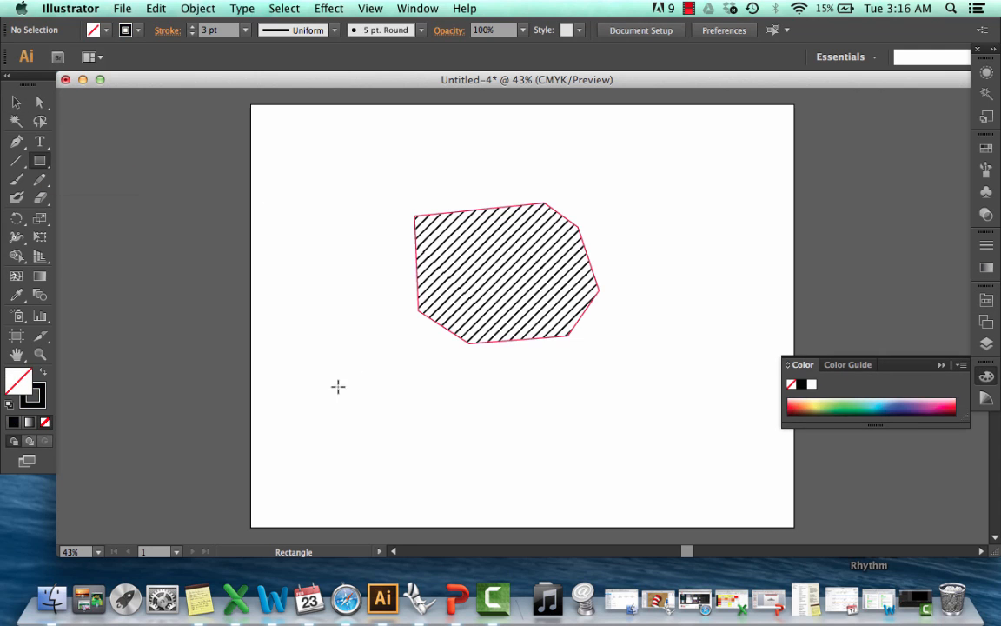
drag(317, 374, 528, 490)
key(v)
click(374, 312)
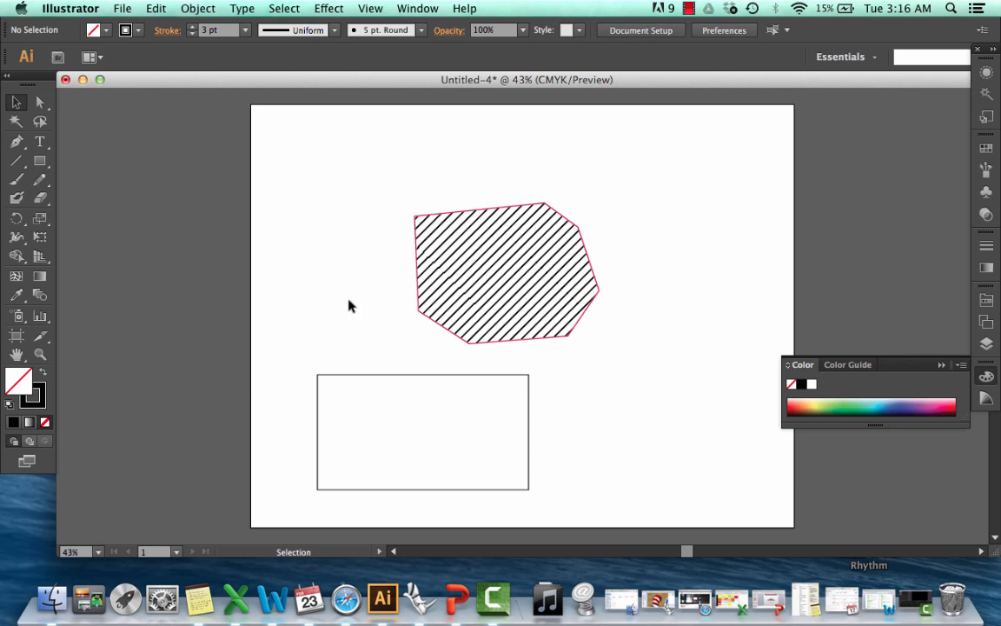
Step: Copy the polygon's pattern fill and stroke to the rectangle with the Eyedropper tool, then deselect it
click(397, 375)
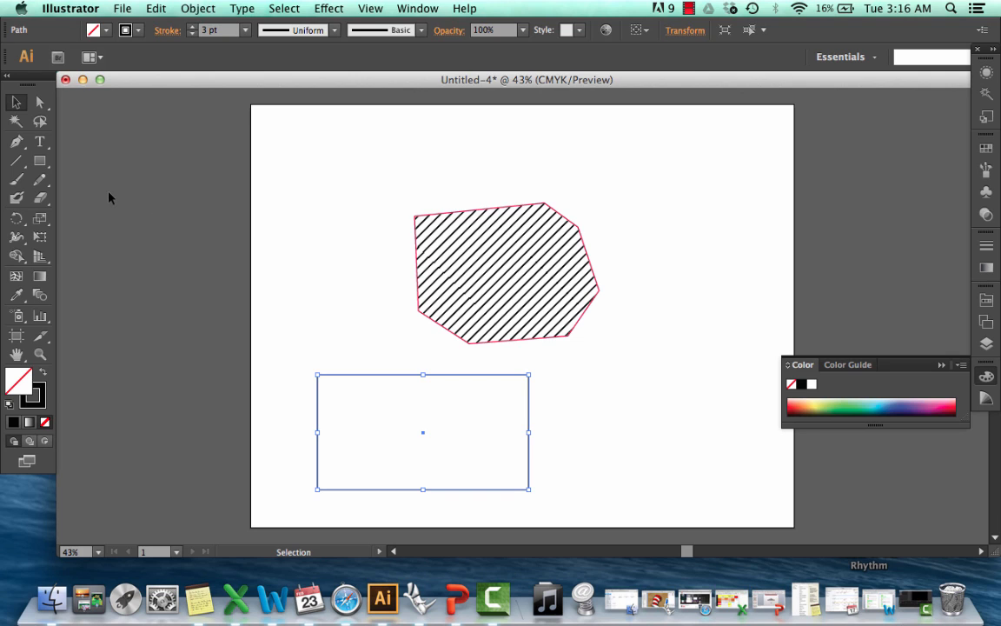
click(17, 297)
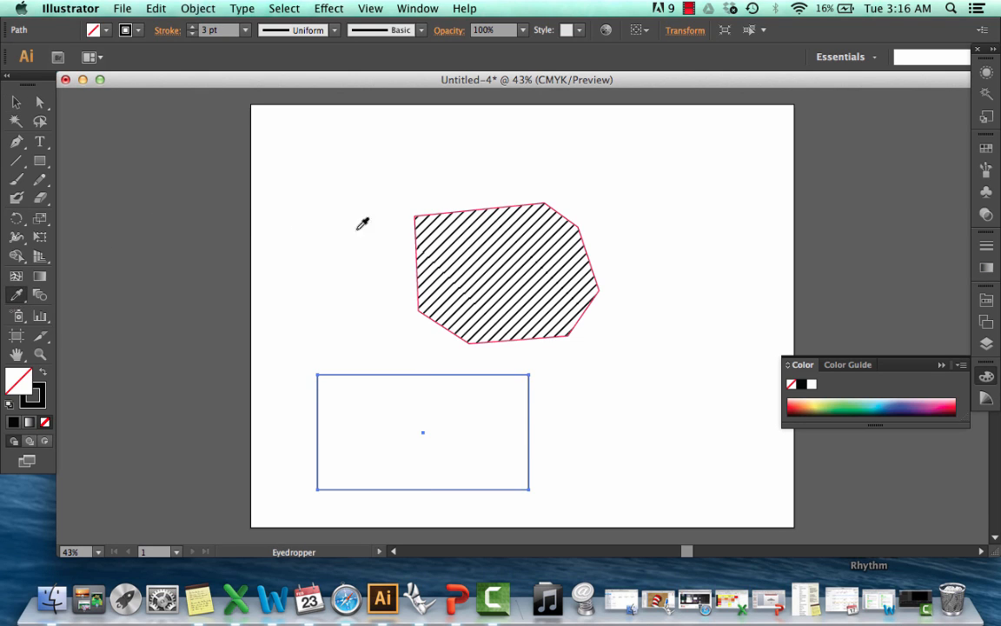
click(504, 249)
key(v)
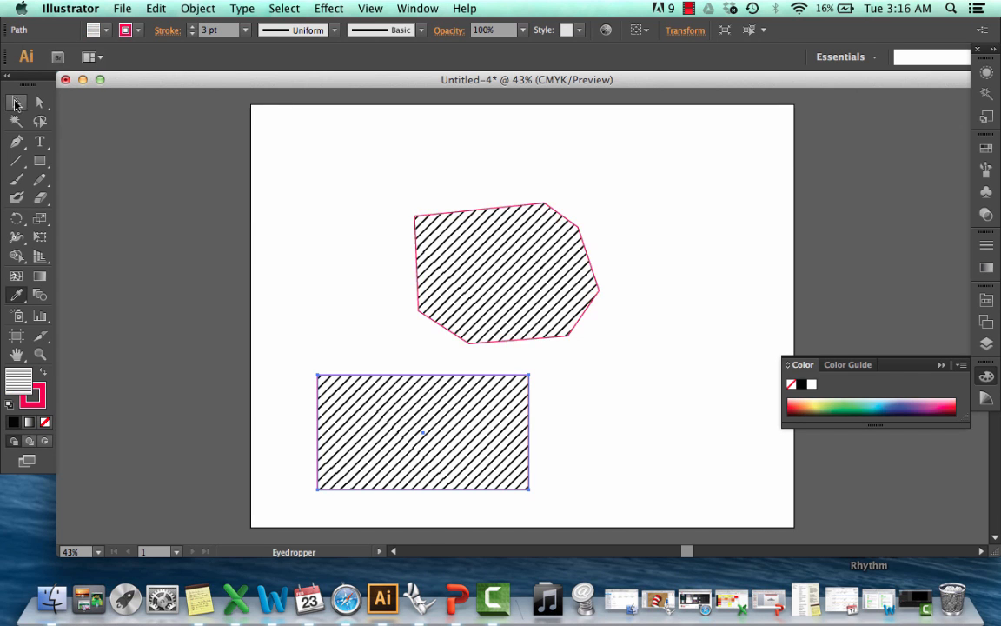
click(356, 175)
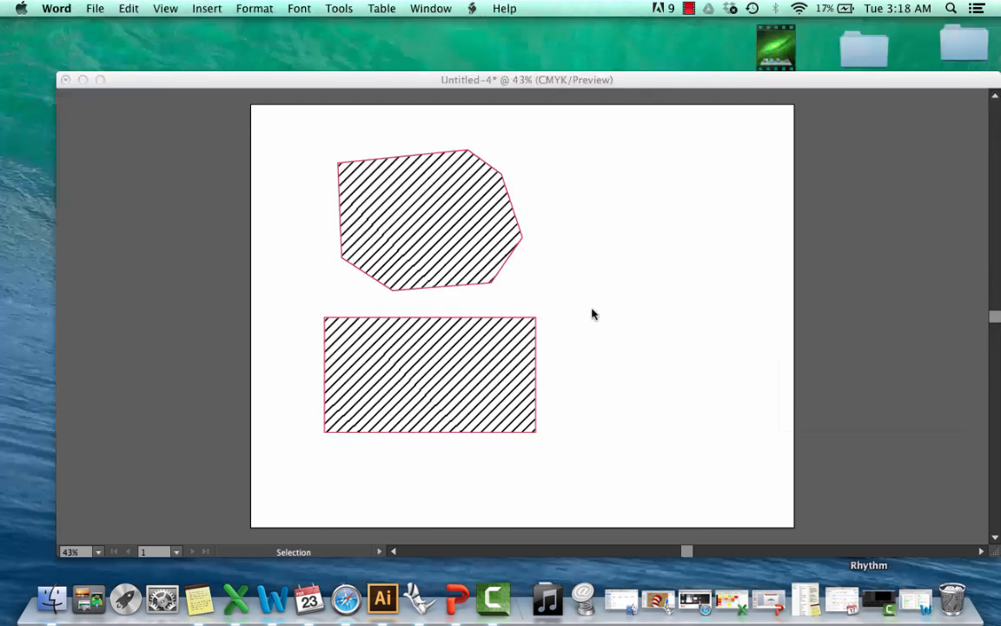
Step: Switch back to the Illustrator document
click(559, 306)
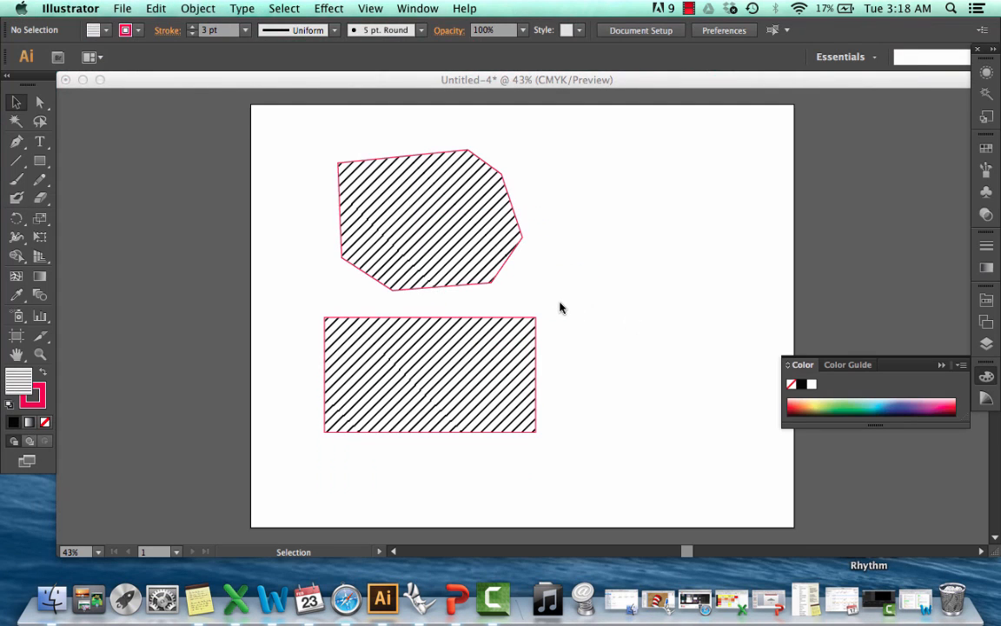
Step: Enlarge the line-patterned rectangle proportionally, stretching it towards the artboard's lower edge
click(475, 363)
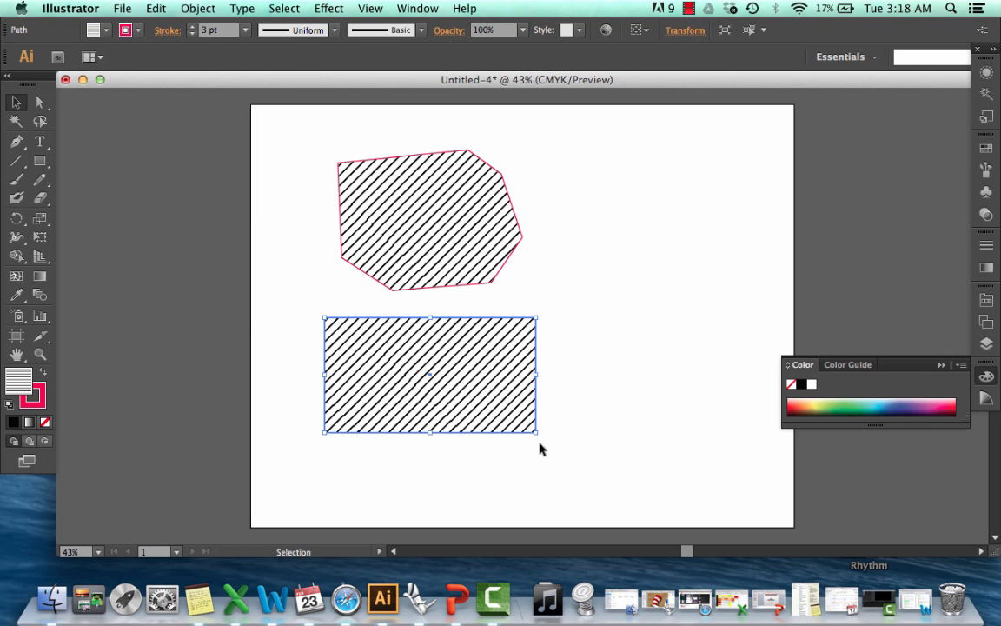
mouse_move(536, 437)
mouse_down()
mouse_move(585, 471)
mouse_move(536, 451)
mouse_move(597, 462)
mouse_move(673, 496)
mouse_move(565, 451)
mouse_move(666, 501)
mouse_up()
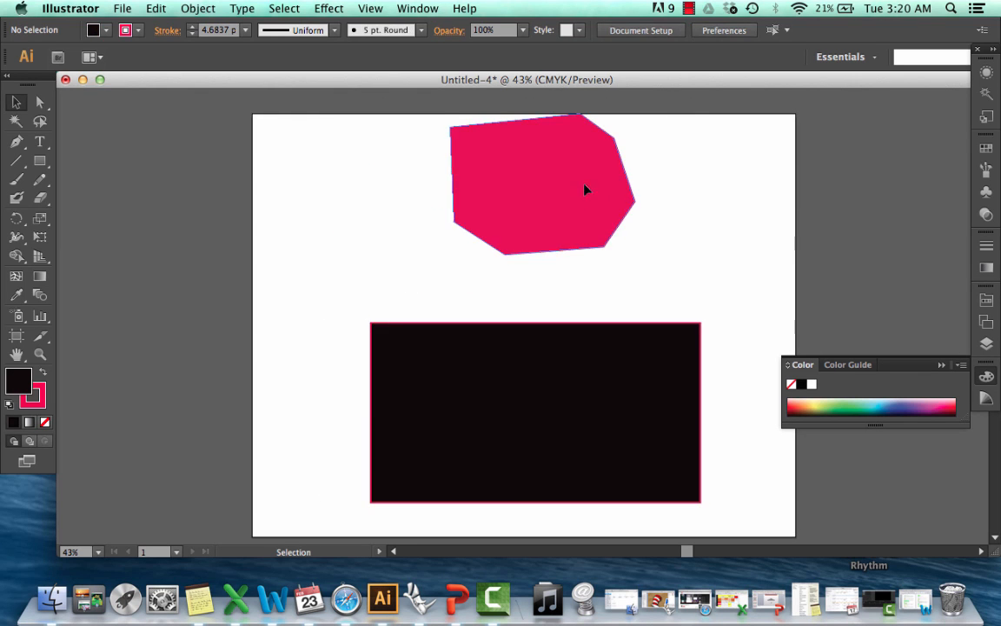
Step: Move the pink polygon down so it lies over the black rectangle
drag(585, 189, 585, 150)
click(677, 200)
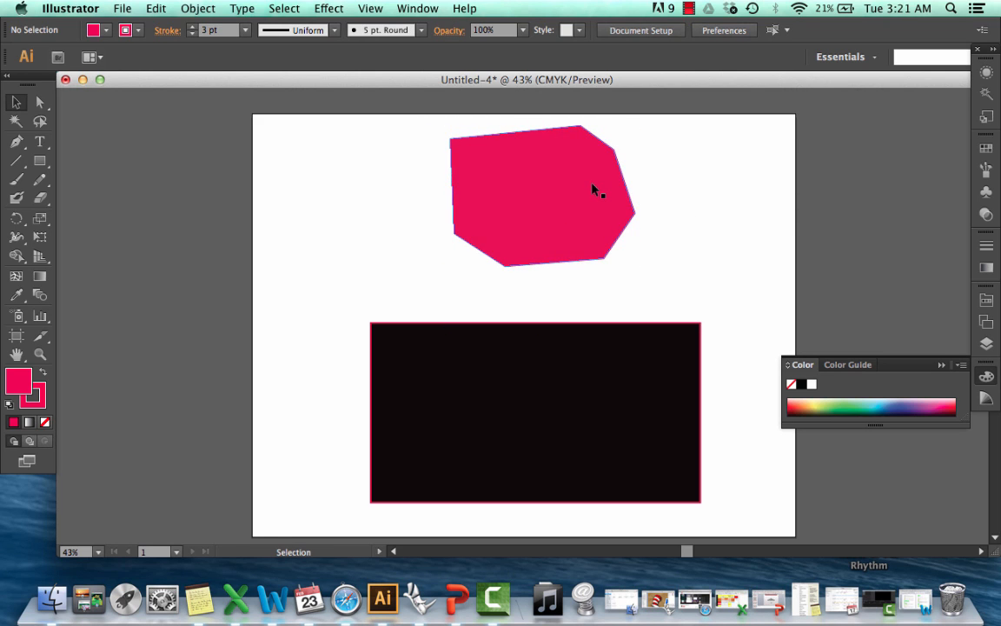
drag(592, 187, 600, 384)
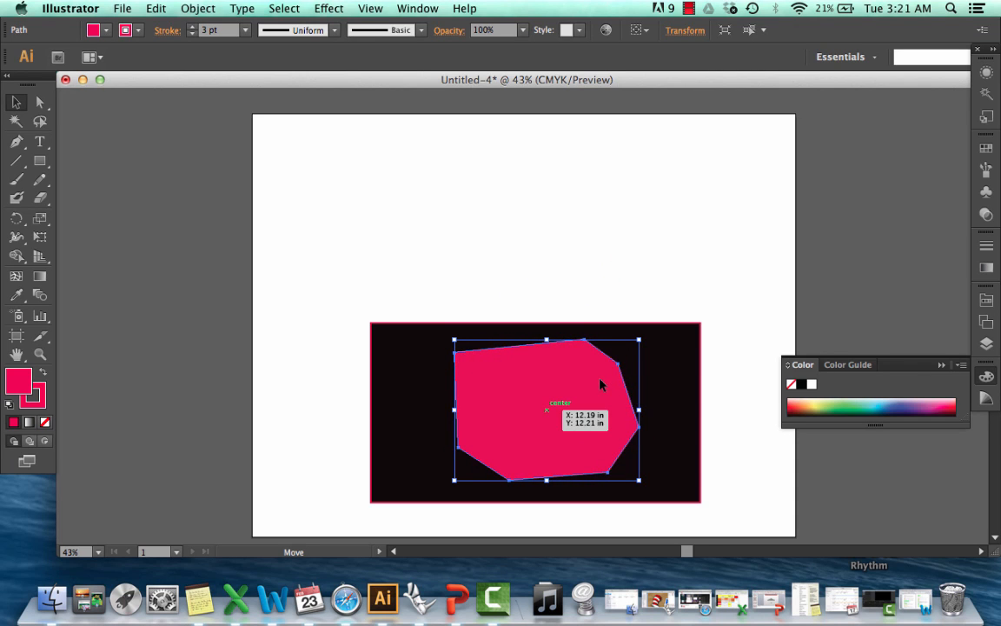
Step: Make a clipping mask from the pink polygon and the black rectangle, and move the clipped shape up to the artboard's upper half
shift+click(682, 351)
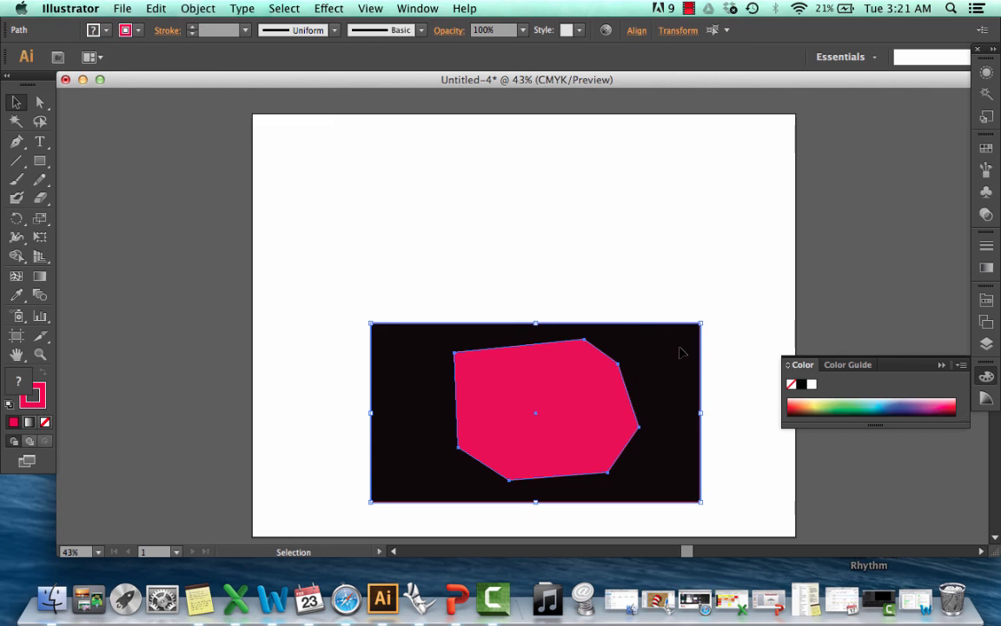
right_click(583, 392)
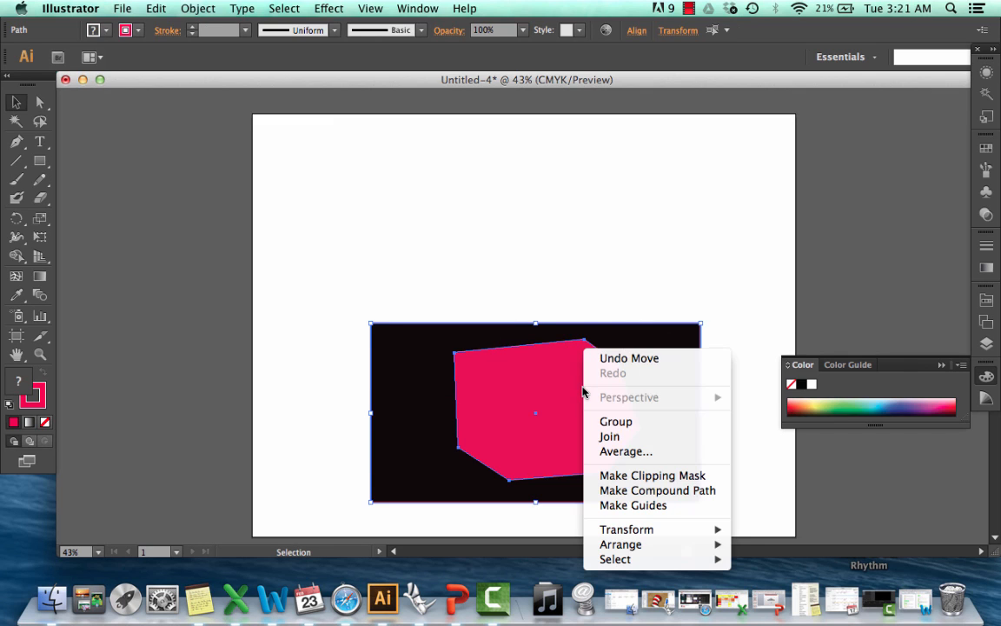
click(626, 476)
click(642, 297)
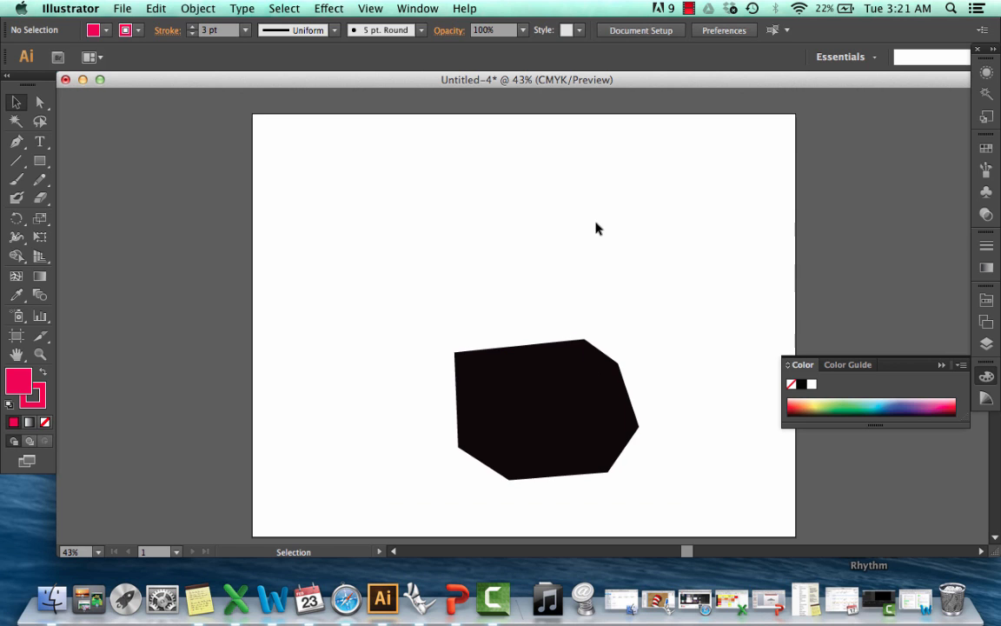
drag(594, 434, 594, 283)
click(700, 340)
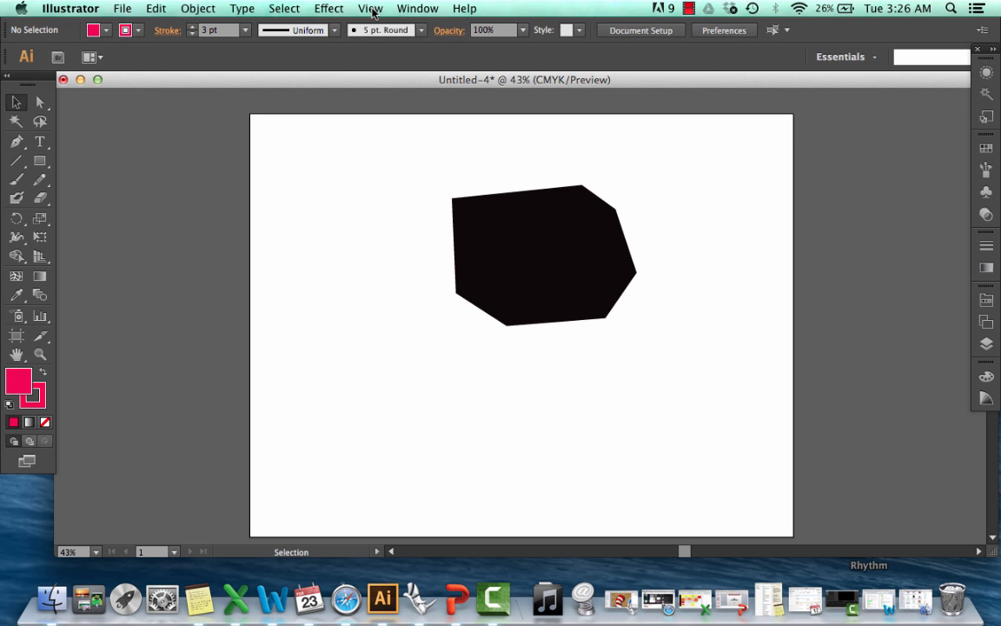
Step: Place IMG_4479.jpg from the Finder folder untitled folder 2 into the Illustrator document and return to Illustrator
click(51, 592)
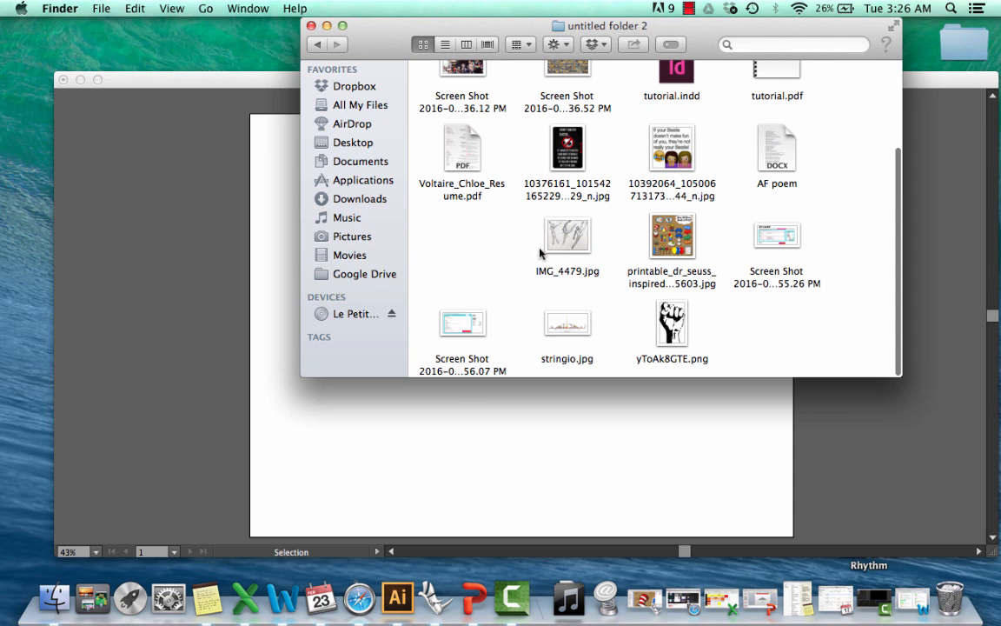
drag(539, 252, 451, 453)
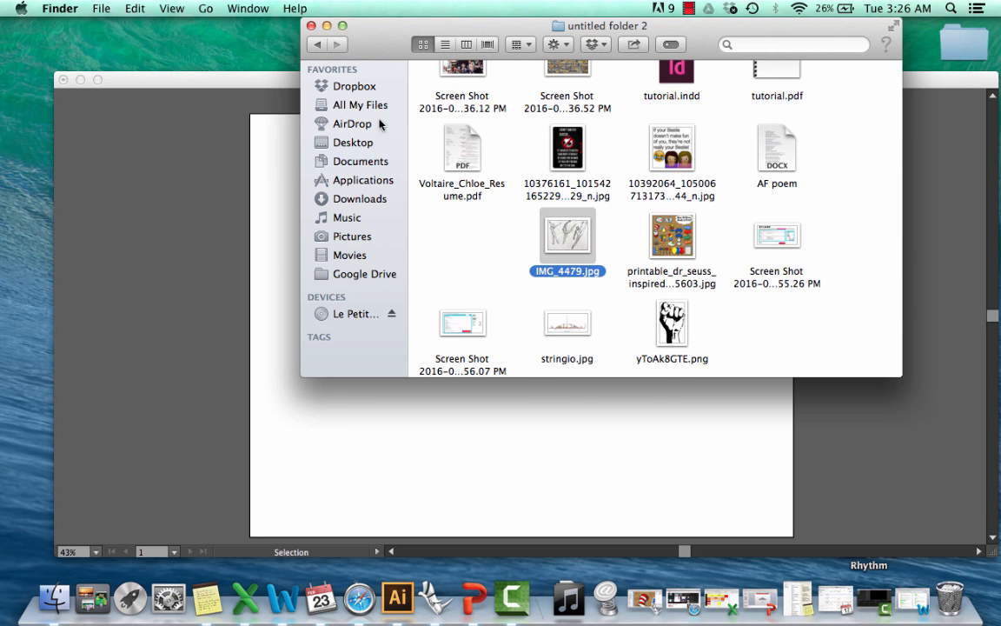
click(327, 25)
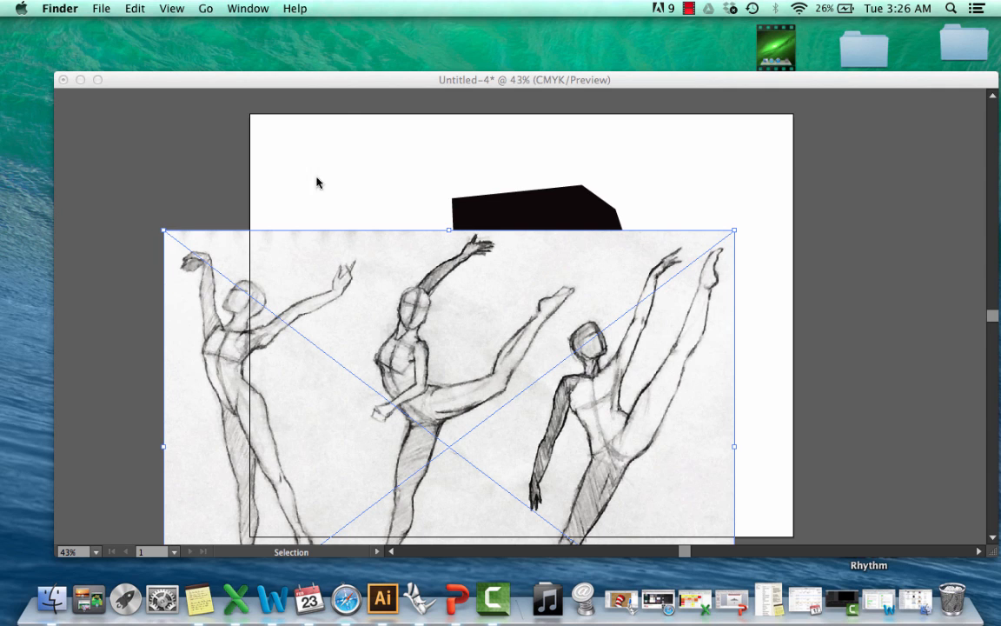
click(379, 78)
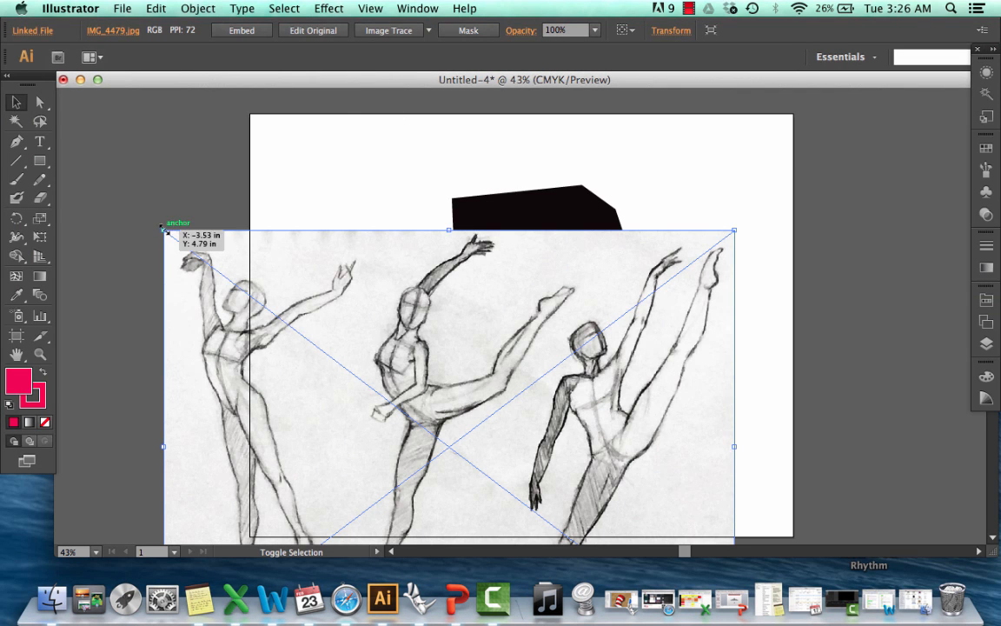
Step: Fit the placed dancer sketch at a smaller size in the middle of the artboard, and delete the black clipped shape
drag(162, 228, 415, 421)
mouse_move(589, 462)
mouse_down()
mouse_move(543, 402)
mouse_move(534, 310)
mouse_move(534, 292)
mouse_move(541, 308)
mouse_move(573, 271)
mouse_up()
click(559, 242)
key(Delete)
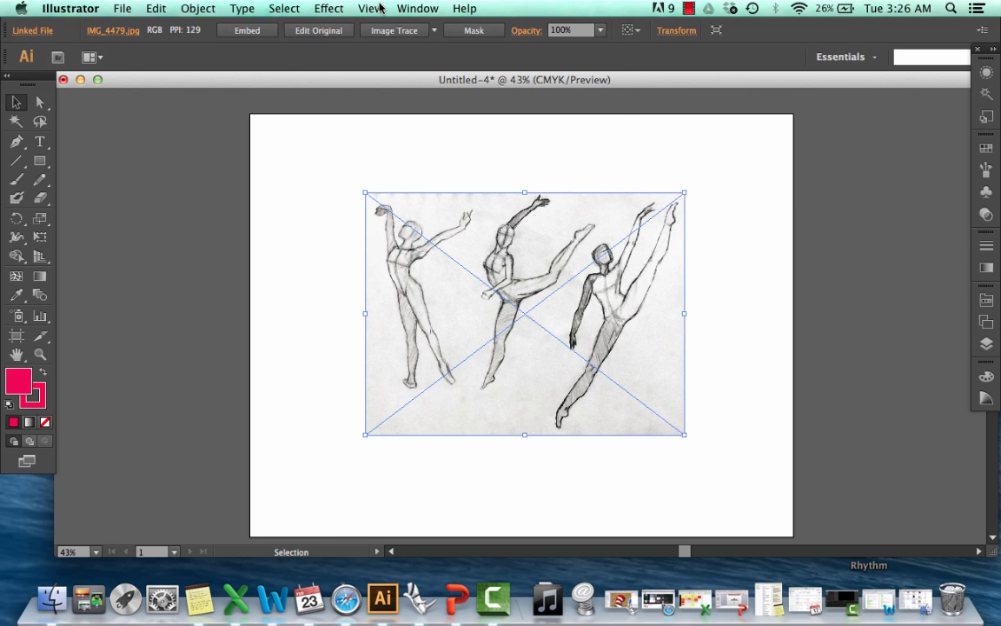
Step: Show the Links panel and review the link information of IMG_4479.jpg
click(415, 7)
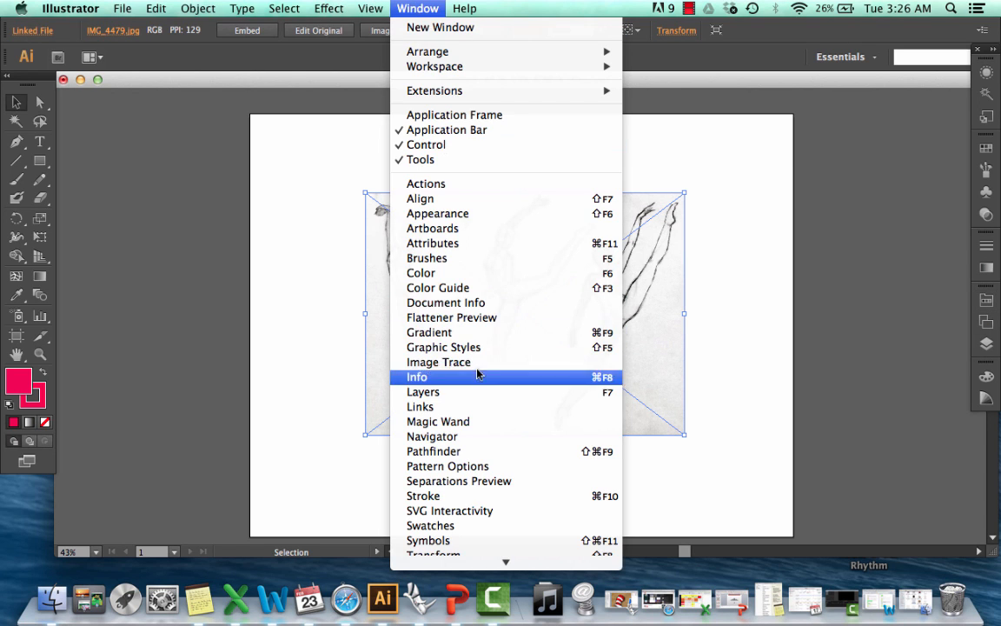
click(417, 407)
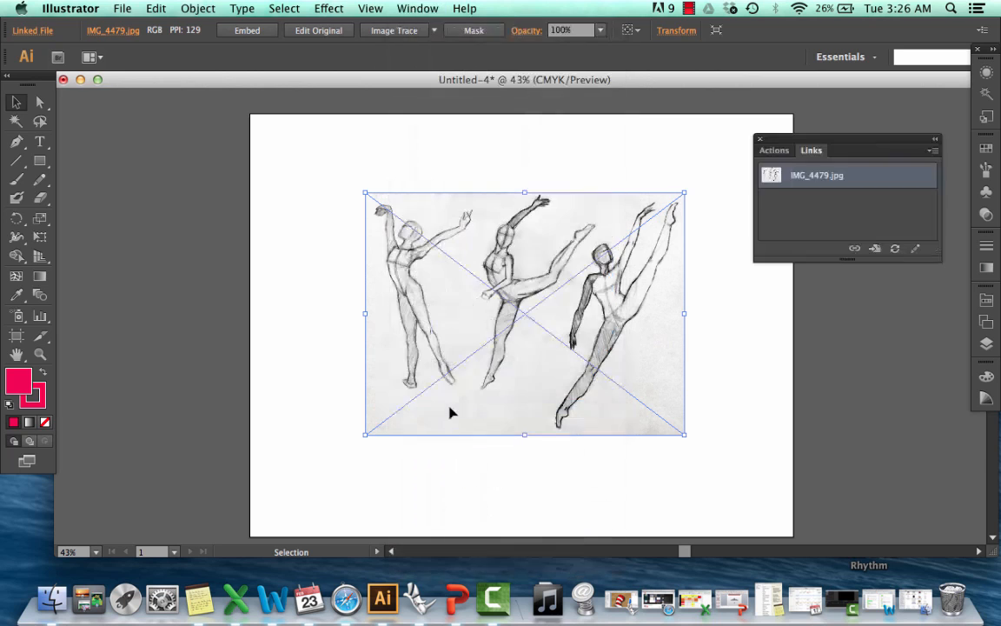
click(810, 202)
click(806, 185)
double_click(933, 171)
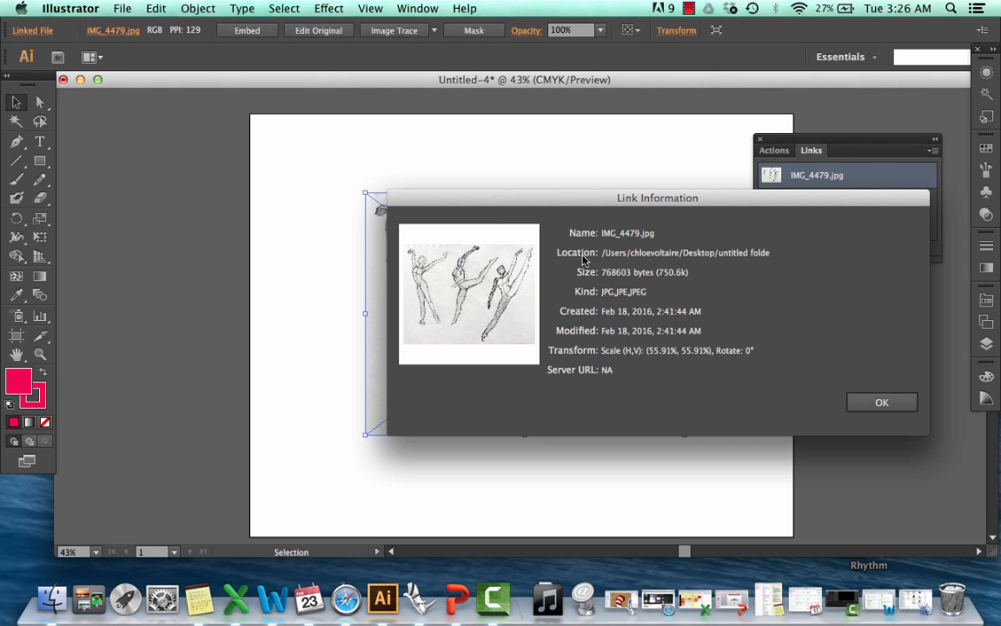
click(882, 403)
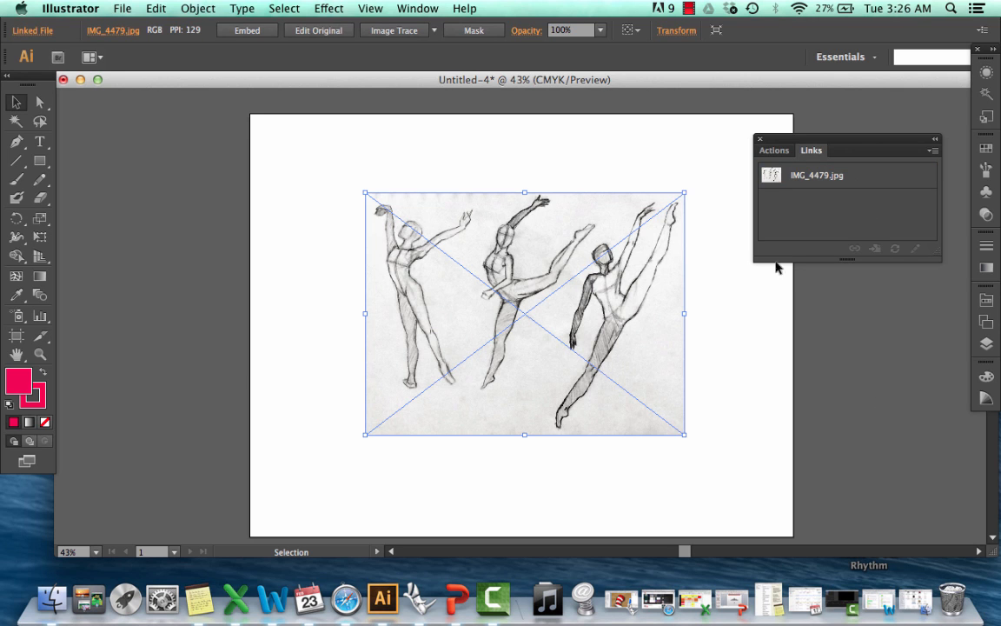
Step: Move the dancer sketch slightly down on the artboard
click(699, 349)
drag(598, 310, 594, 322)
Step: Open the relink file chooser for the linked IMG_4479.jpg and cancel it
click(850, 205)
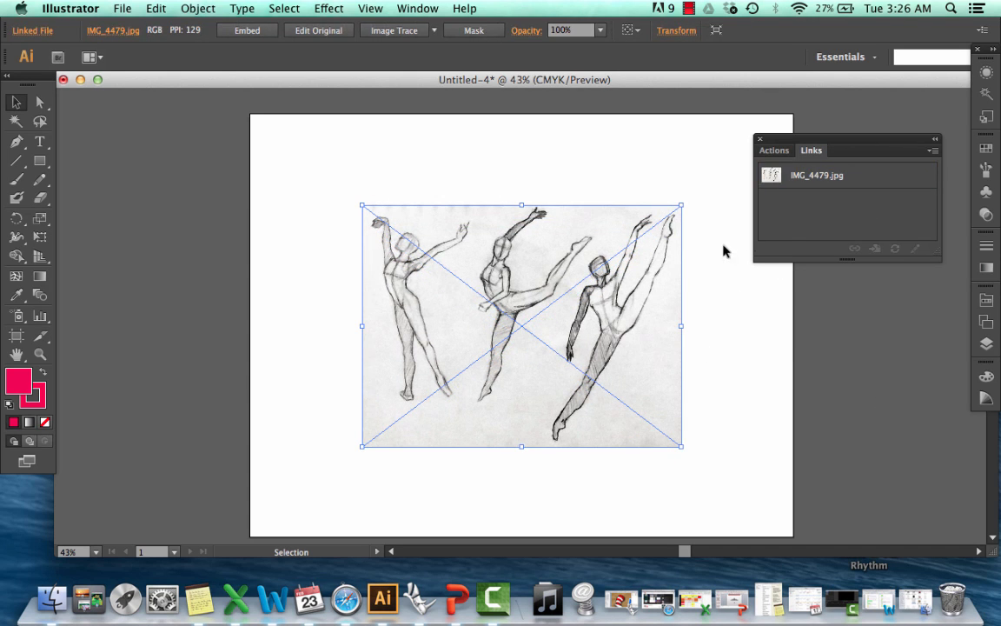
click(817, 185)
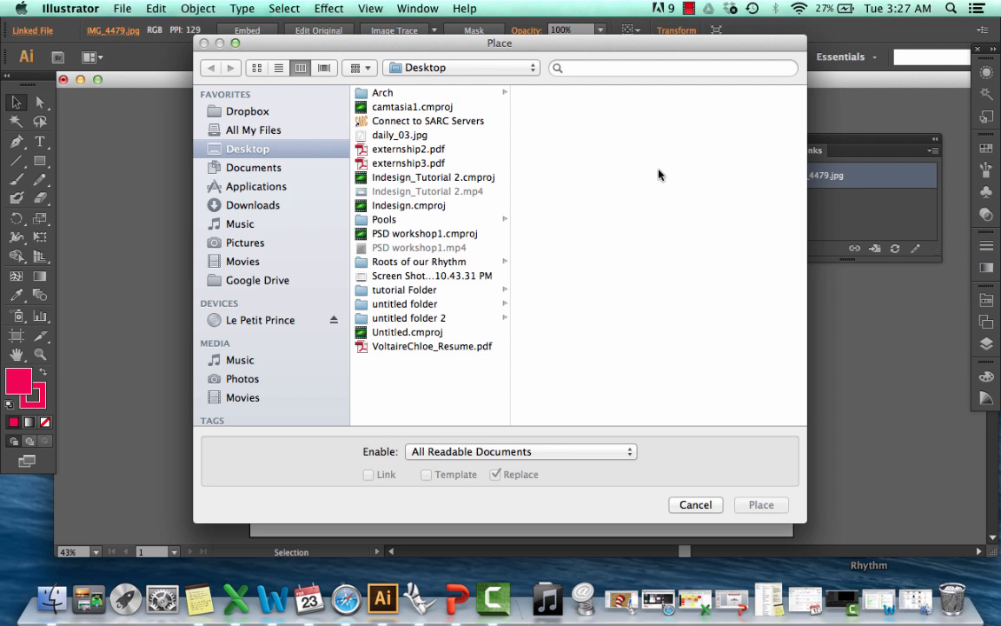
click(700, 506)
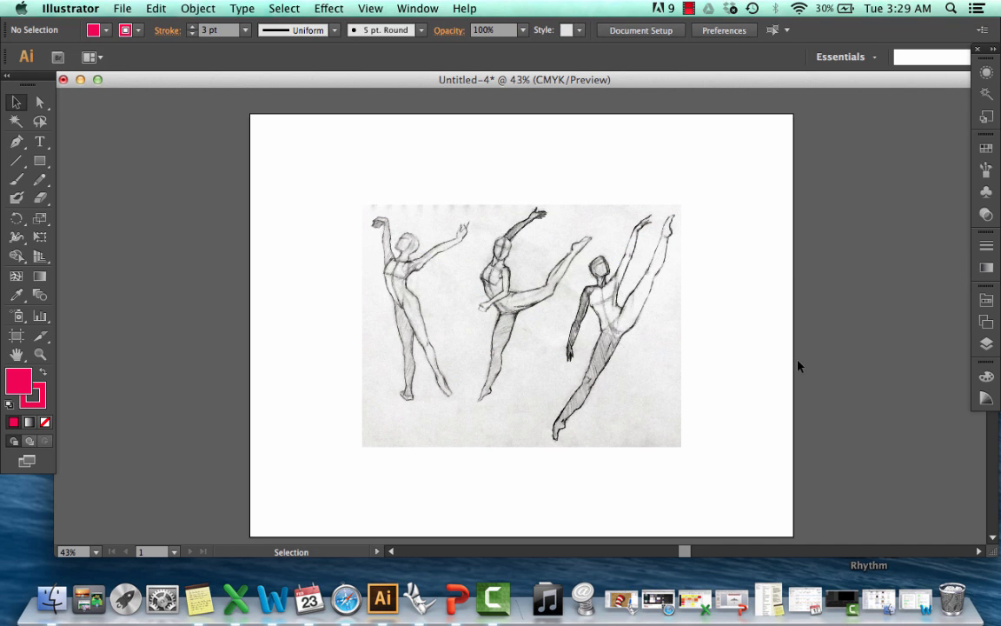
Step: Add a new layer above Layer 1 and move the dancer sketch onto it
click(987, 347)
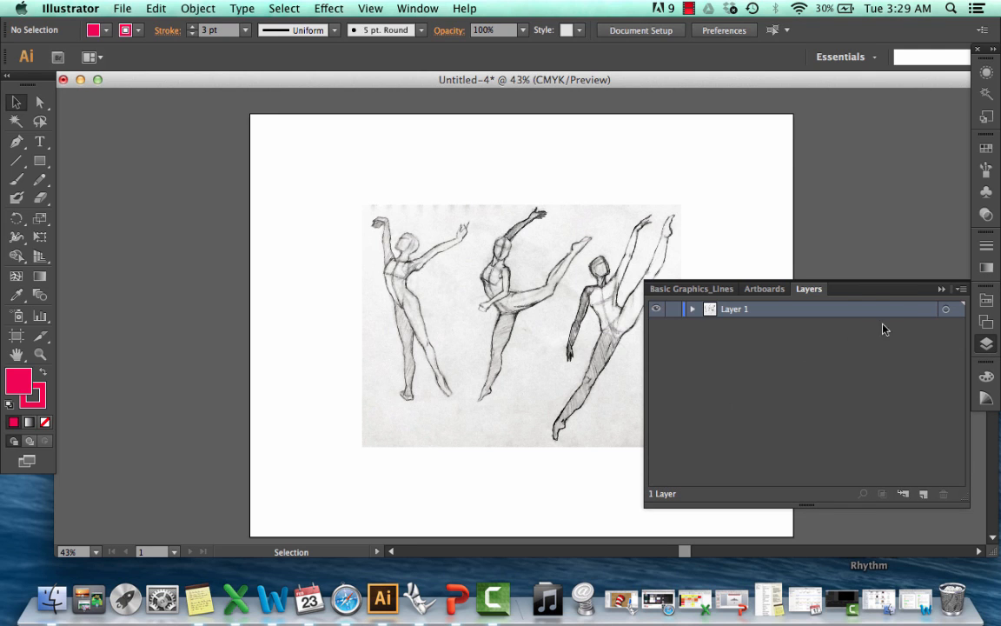
click(922, 493)
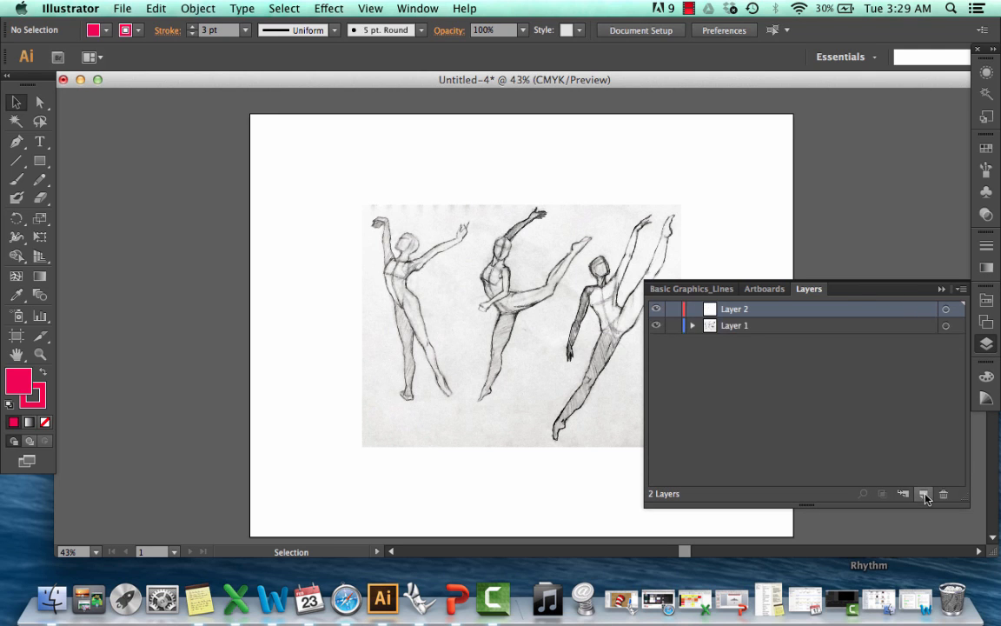
click(568, 275)
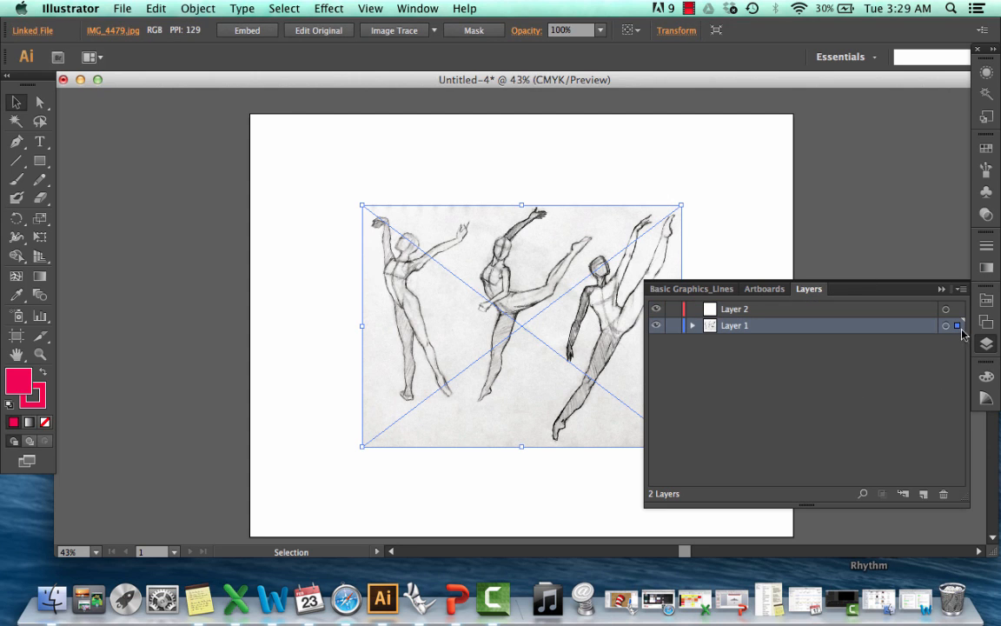
drag(958, 327, 958, 310)
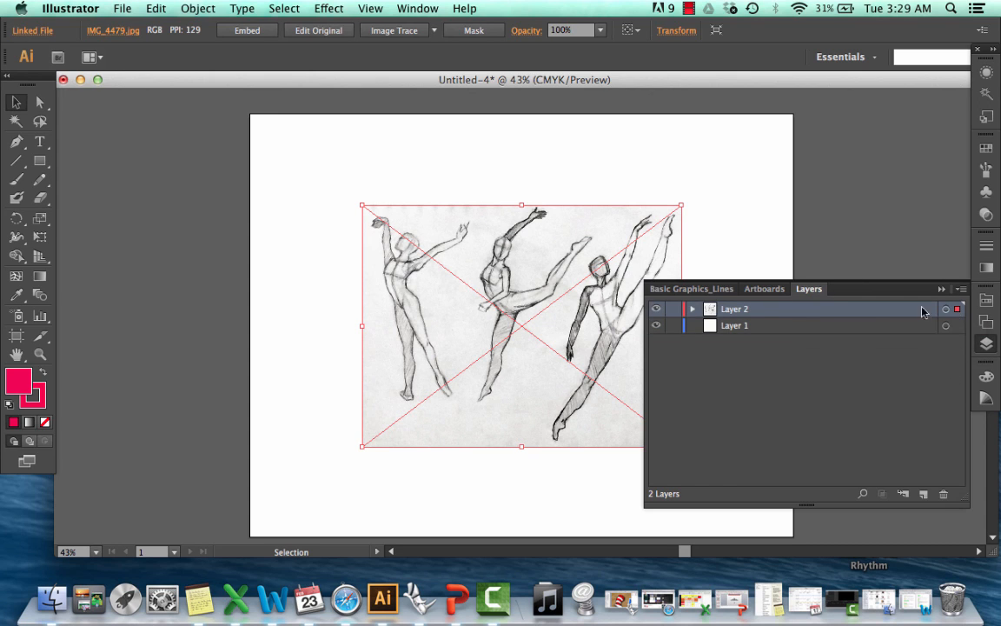
Step: Create a sublayer inside Layer 2 with three nested layers in it, and delete the topmost nested layer
click(693, 309)
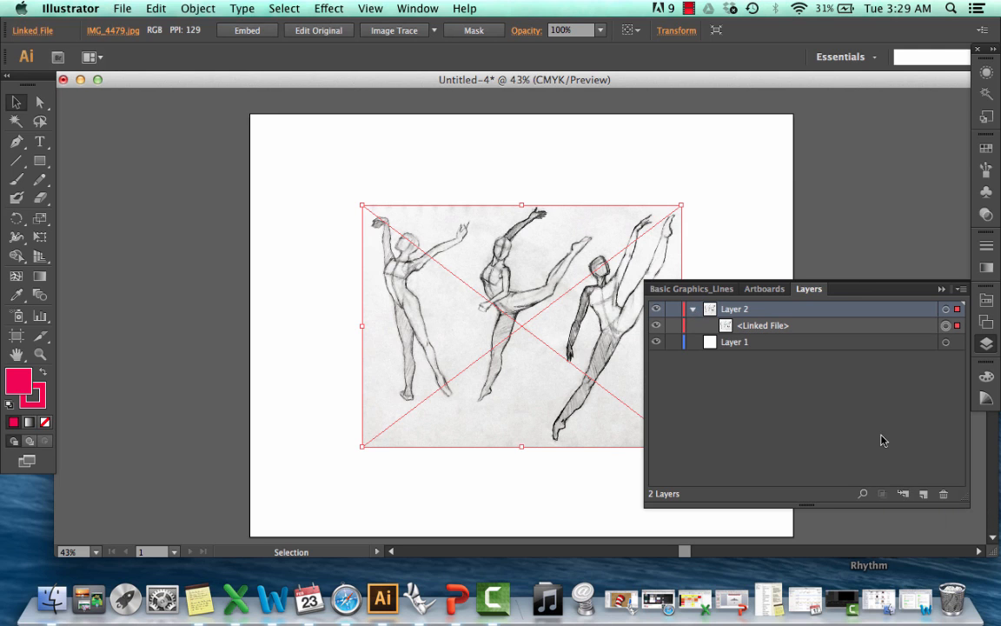
click(903, 494)
click(903, 494)
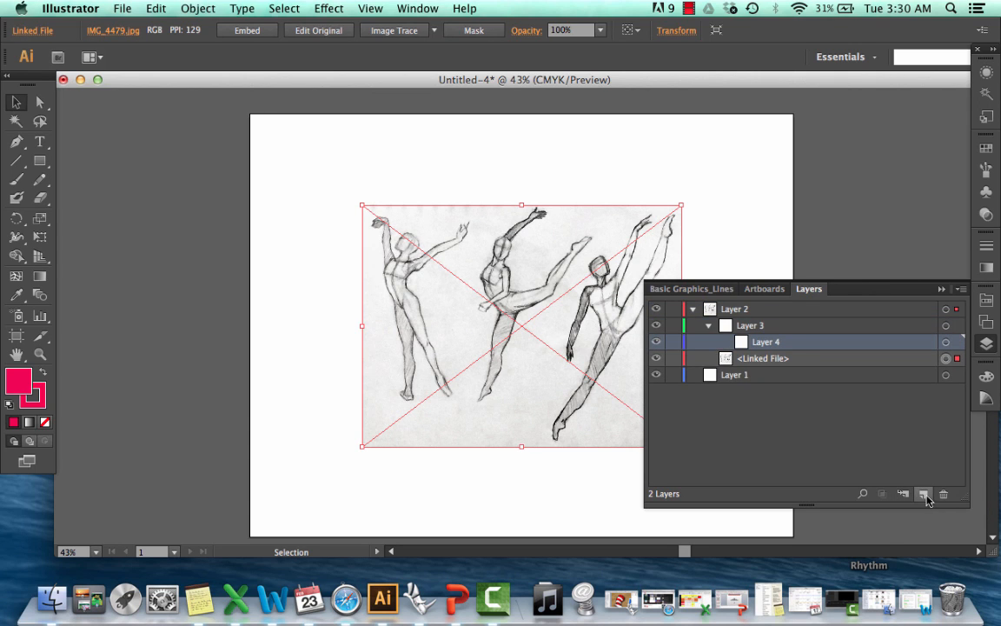
click(927, 498)
click(926, 498)
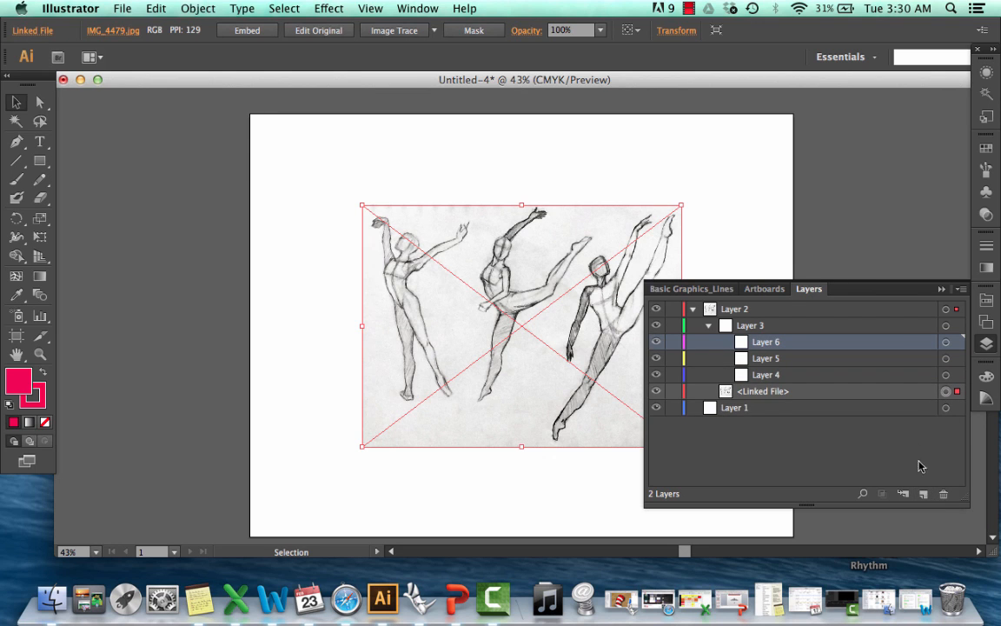
click(945, 495)
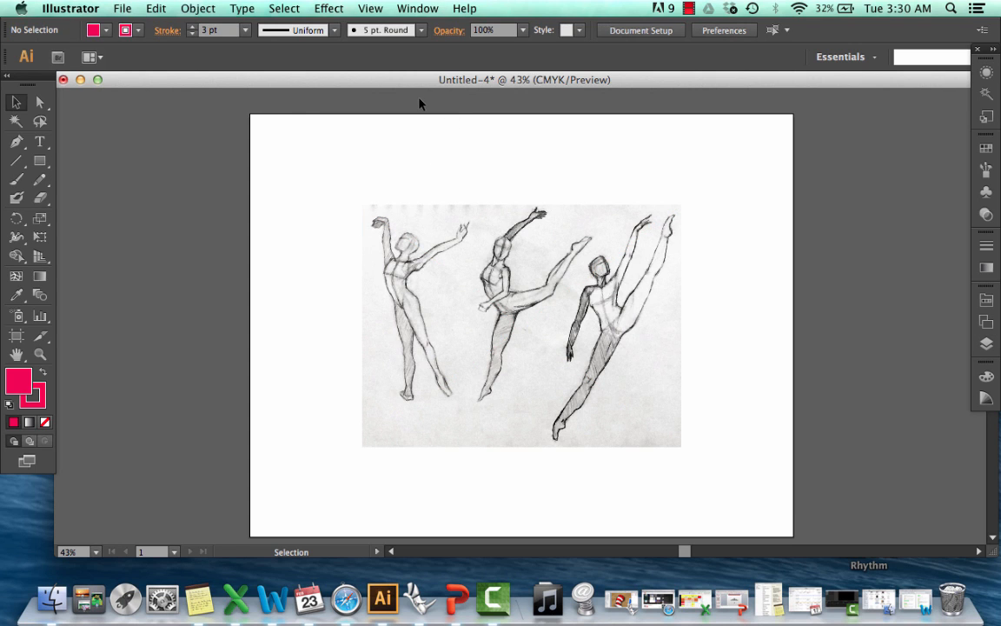
Step: Set the grid preferences to a gridline every 2 in with 10 subdivisions
click(69, 9)
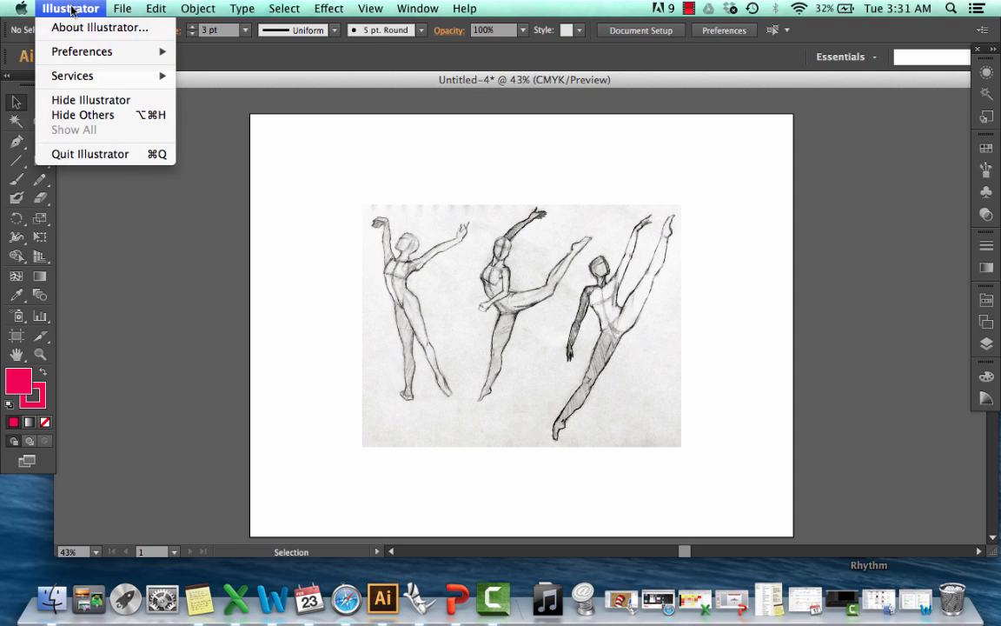
mouse_move(69, 51)
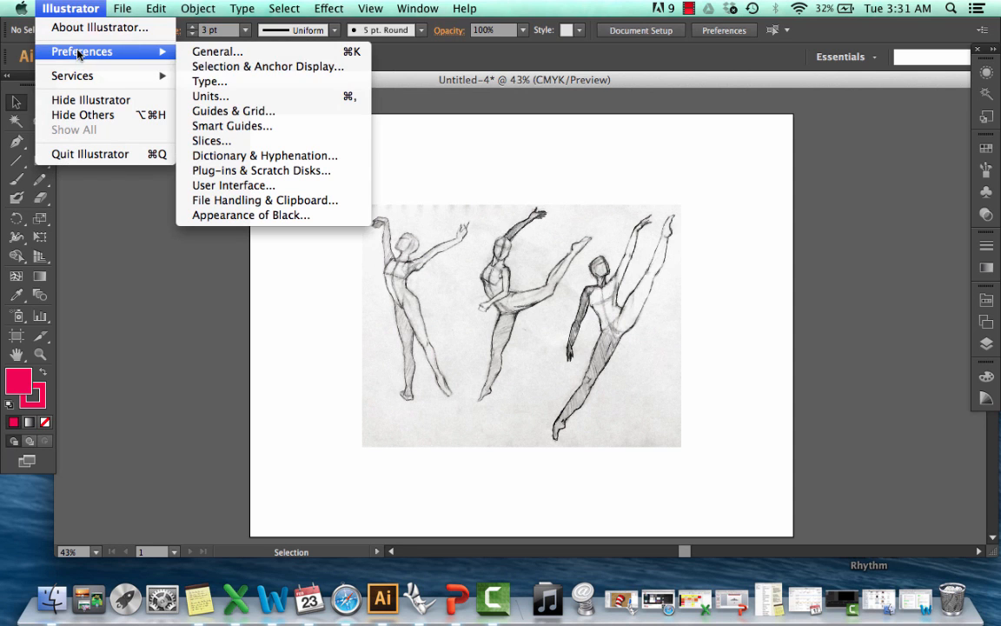
click(244, 111)
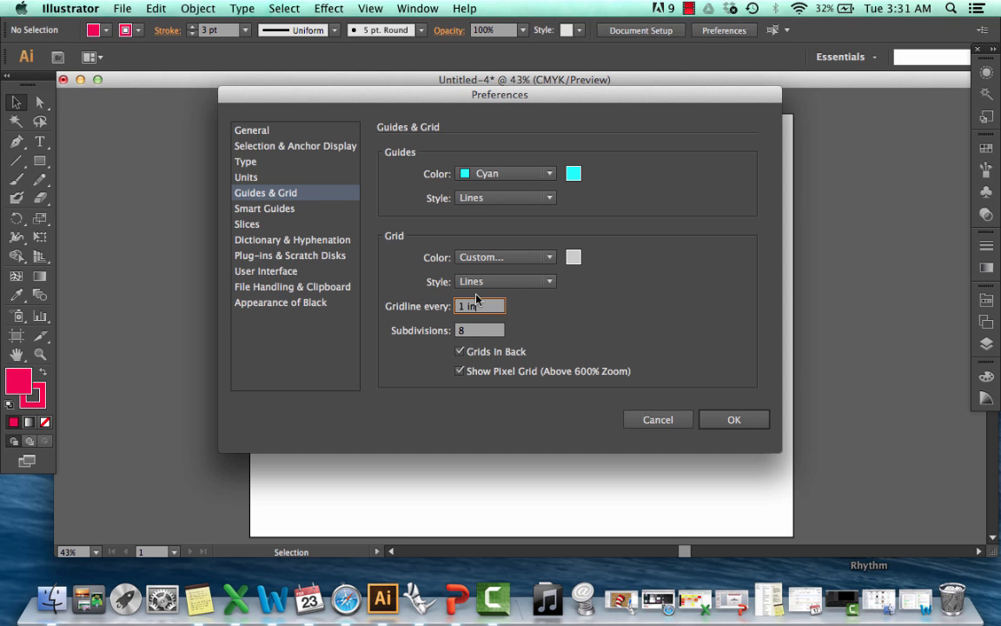
drag(468, 307, 445, 304)
text(2)
click(477, 333)
key(BackSpace)
text(10)
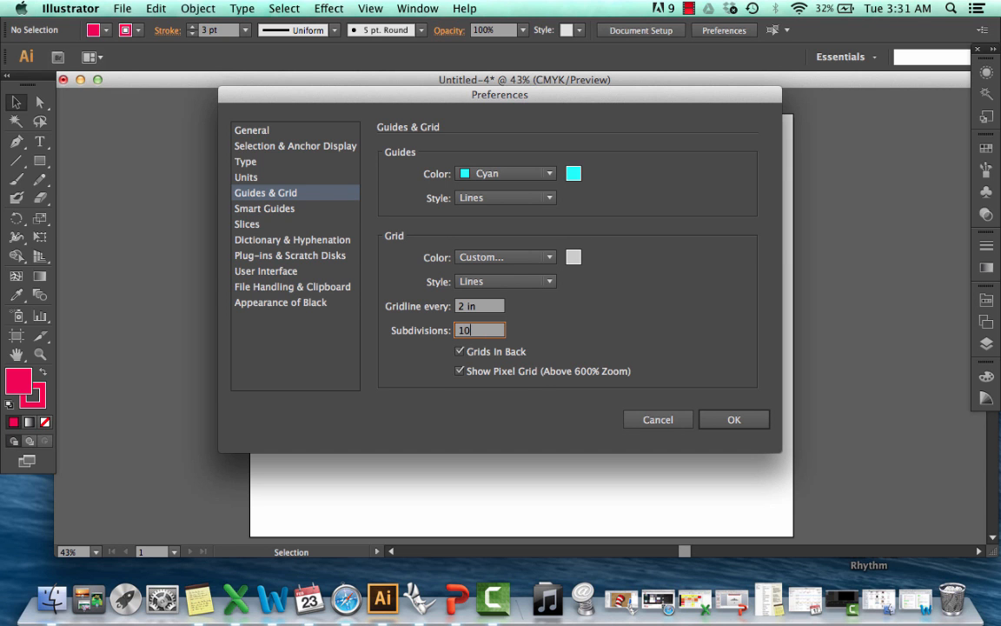
click(730, 422)
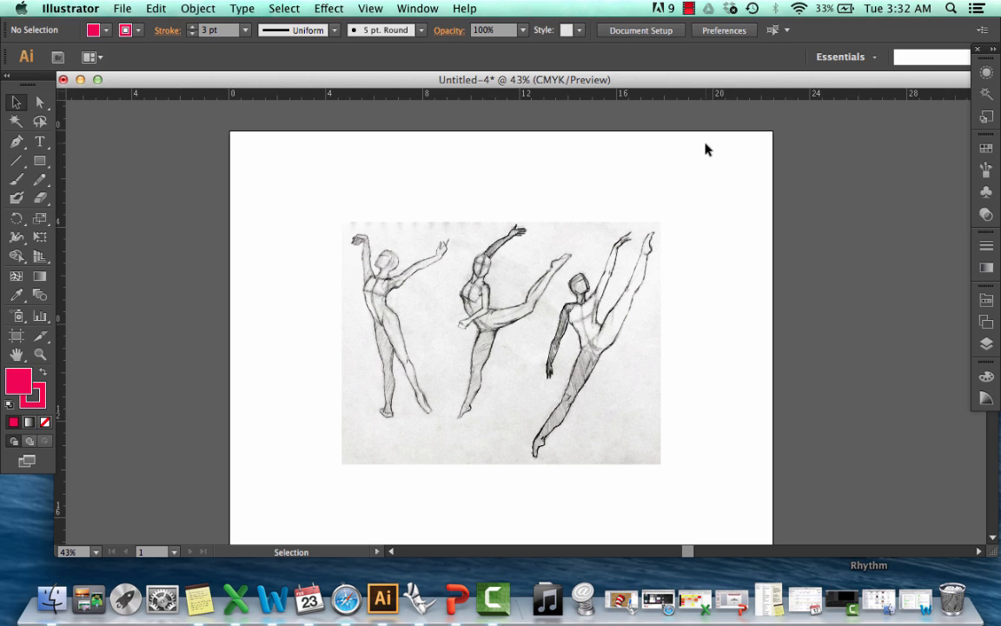
Step: Add a horizontal ruler guide just above the dancer sketch and a vertical guide along its left edge
drag(303, 96, 307, 211)
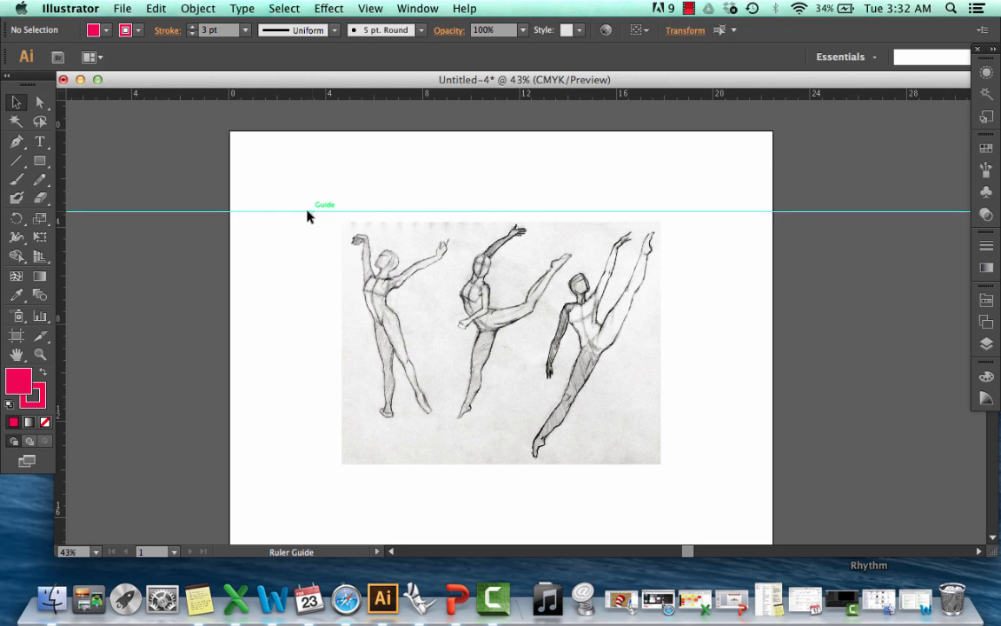
drag(62, 295, 342, 302)
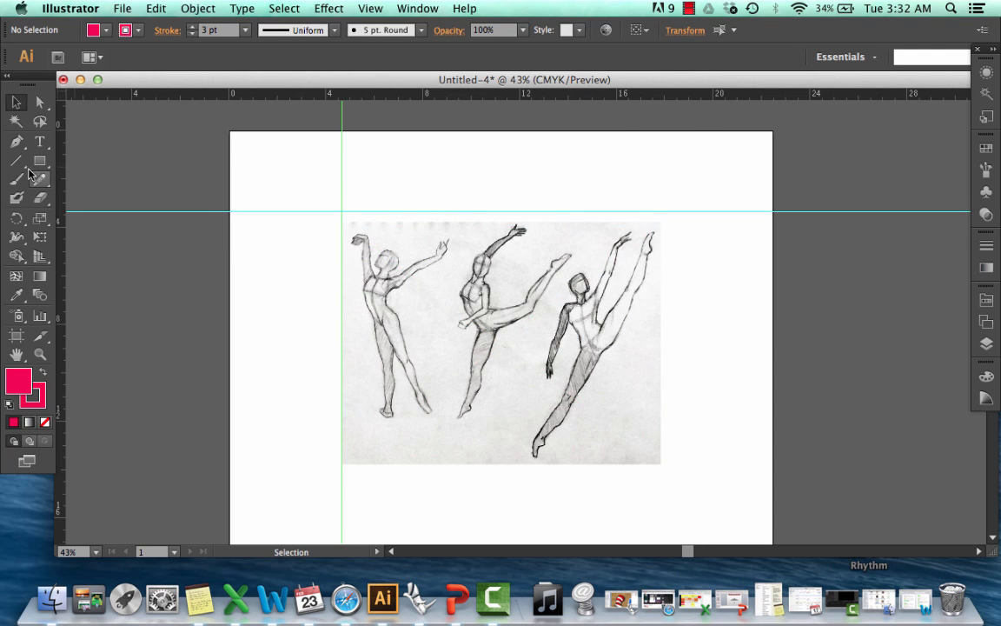
Step: Try a vertical guide along the dancer sketch's right edge, and turn the document grid on and off again
drag(61, 179, 659, 199)
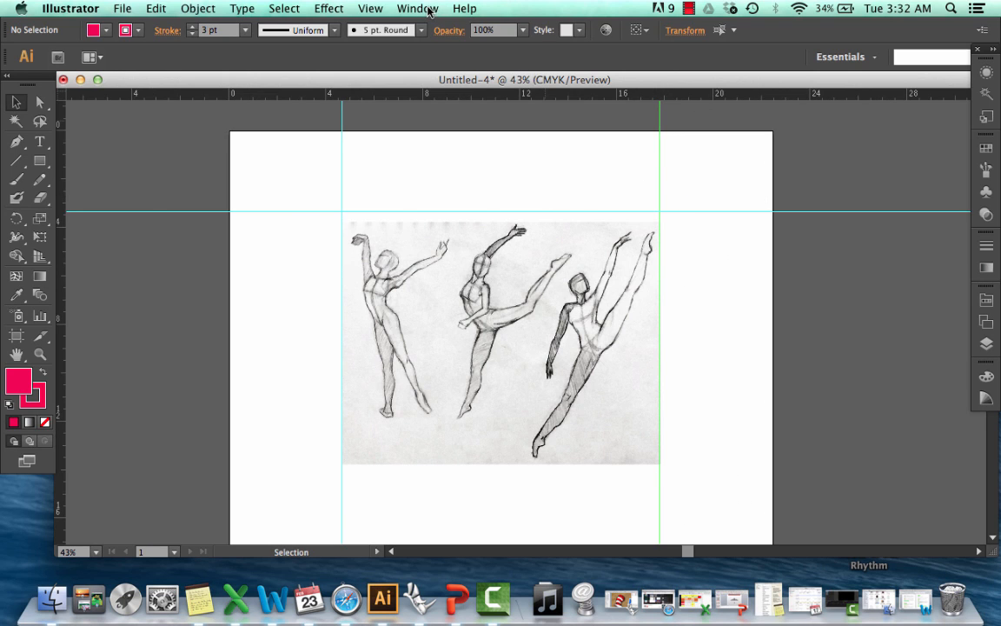
click(368, 8)
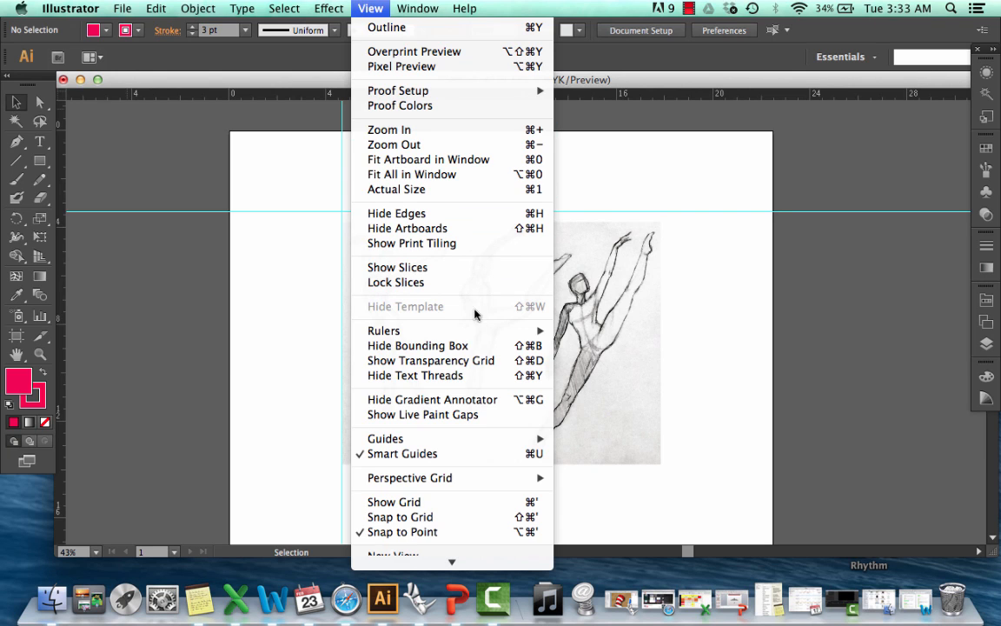
click(398, 501)
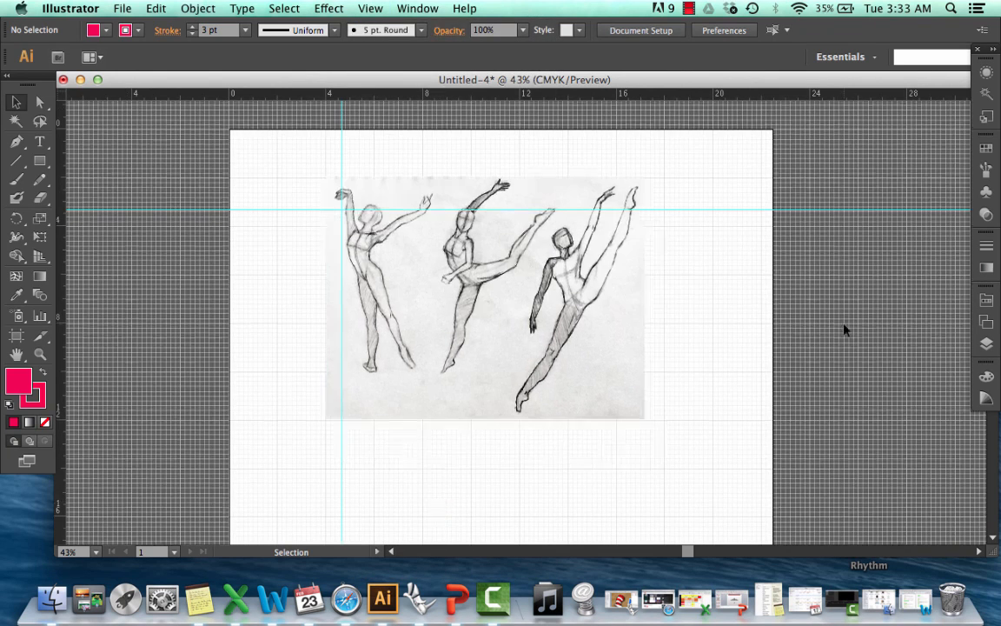
scroll(845, 329, down, 1)
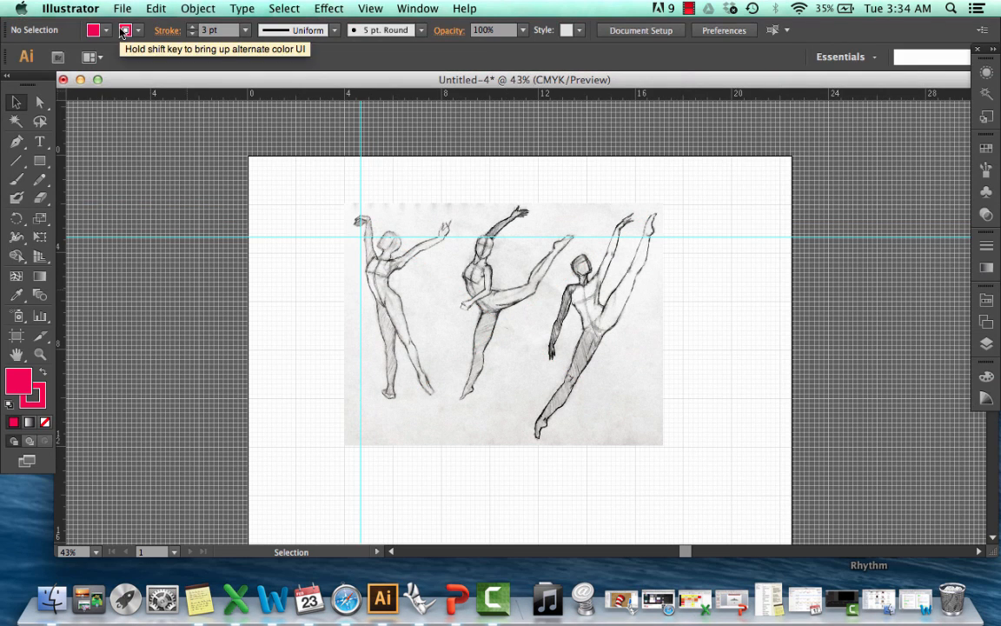
click(371, 9)
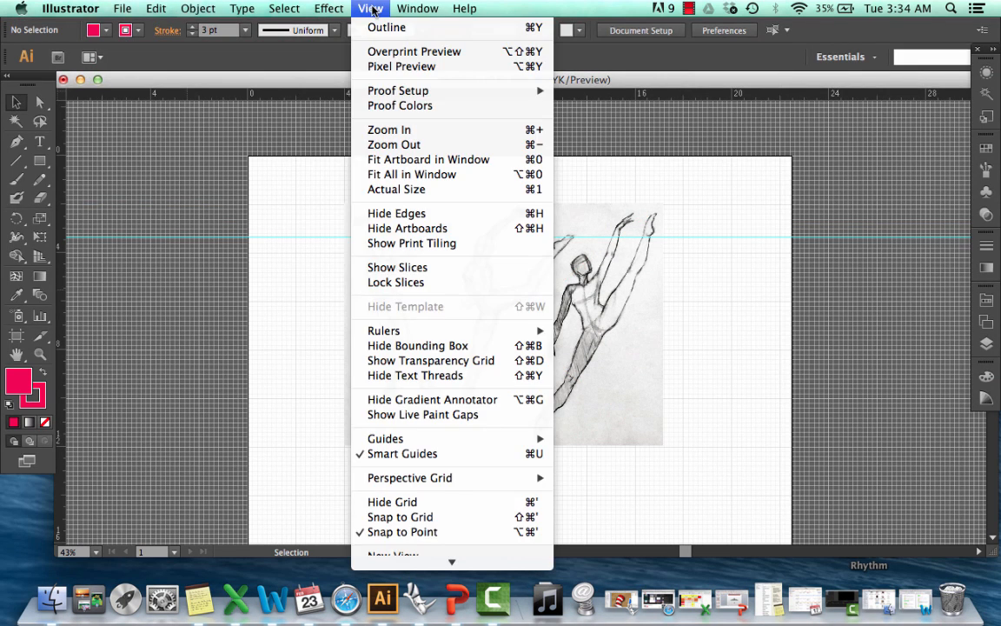
click(445, 504)
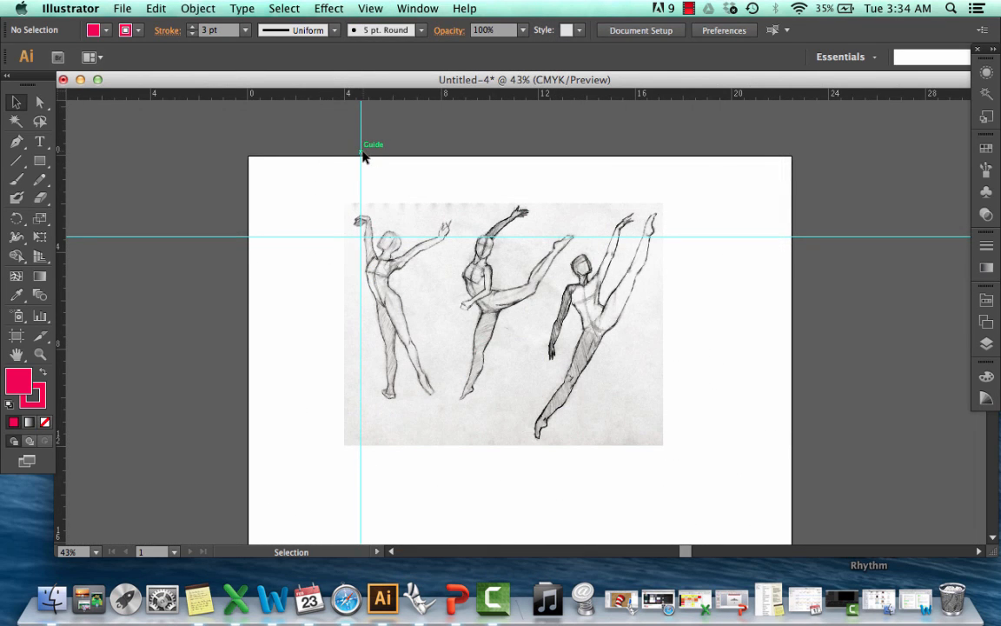
Step: Delete the vertical and the horizontal ruler guides crossing the dancer sketch
click(362, 156)
key(Delete)
click(700, 237)
key(Delete)
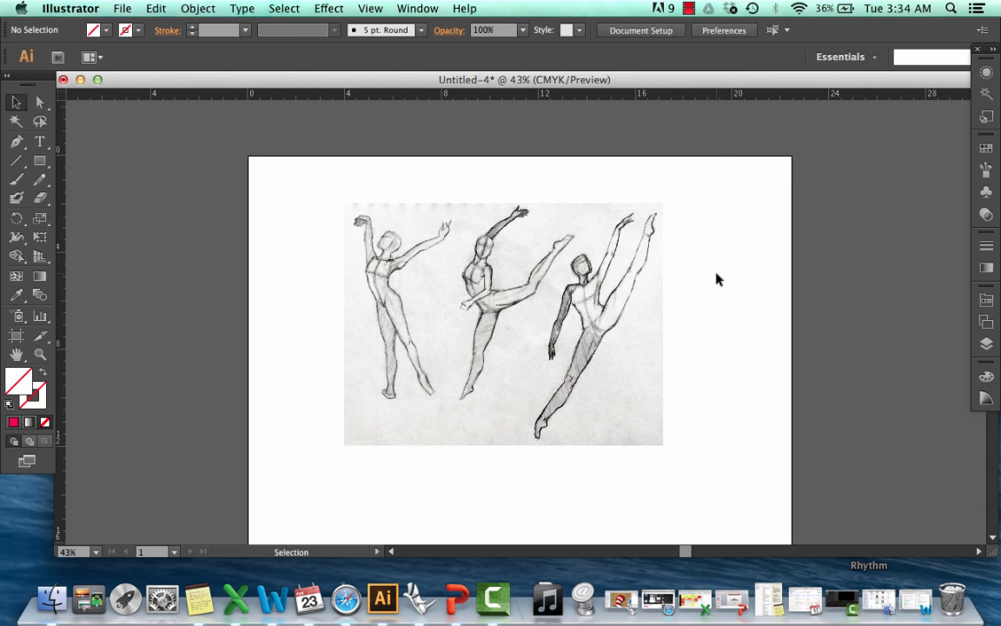
Step: Try the High Contrast 2 harmony rule in the Color Guide and switch back to Tetrad 2
click(985, 400)
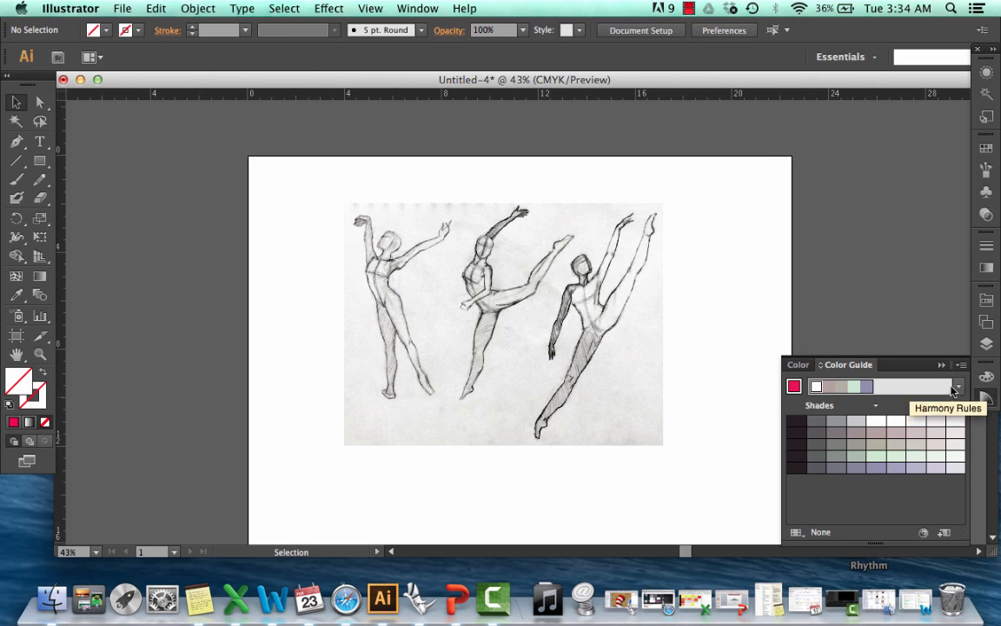
click(894, 386)
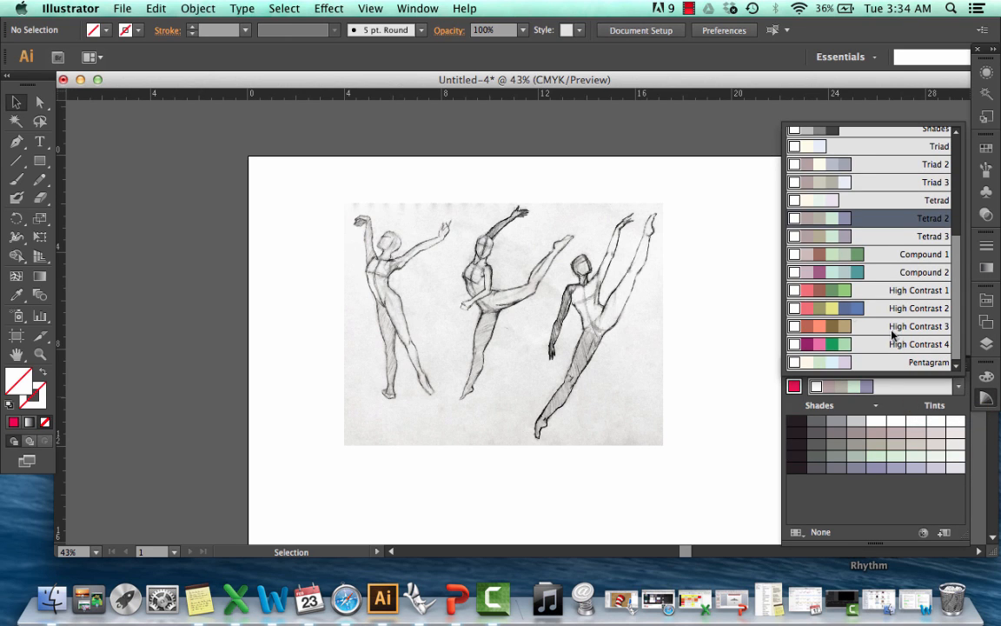
click(874, 310)
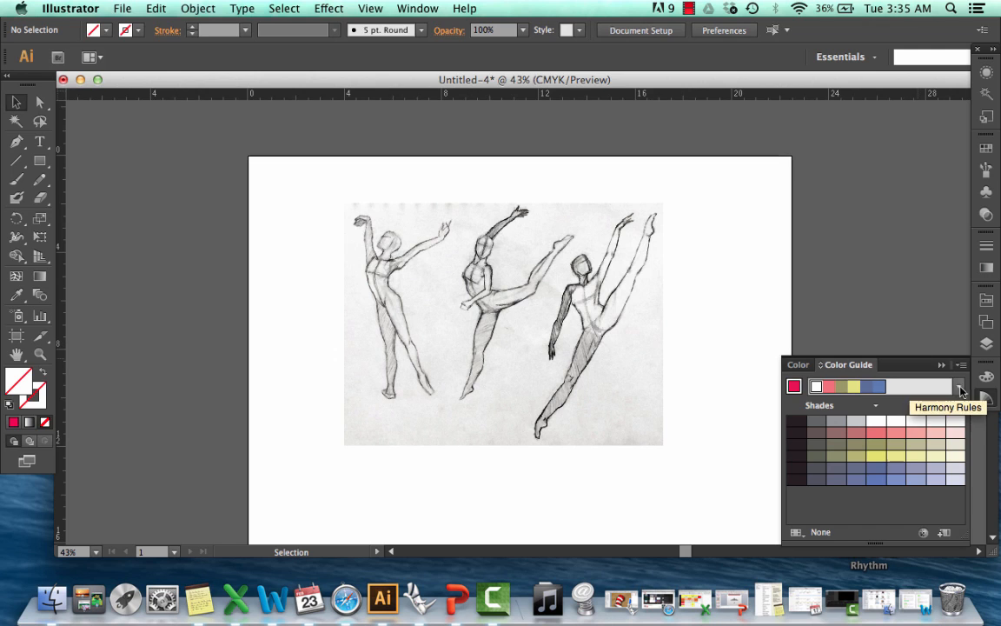
click(891, 385)
click(888, 248)
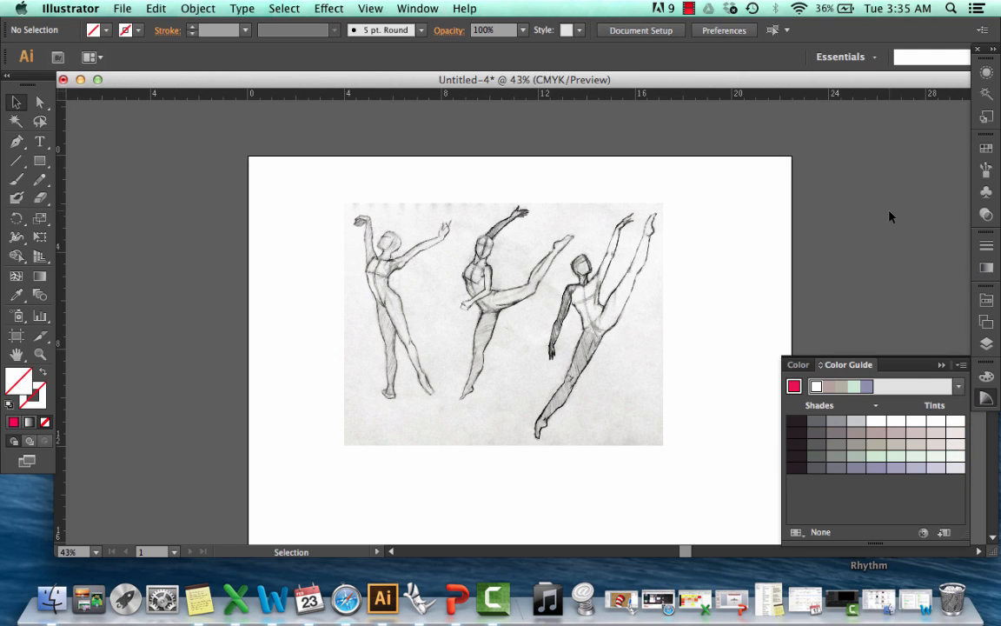
Step: Edit the harmony on the color wheel into saturated crimson, orange, green and violet-blue, and save the changes to the swatch group "Color Group"
click(924, 533)
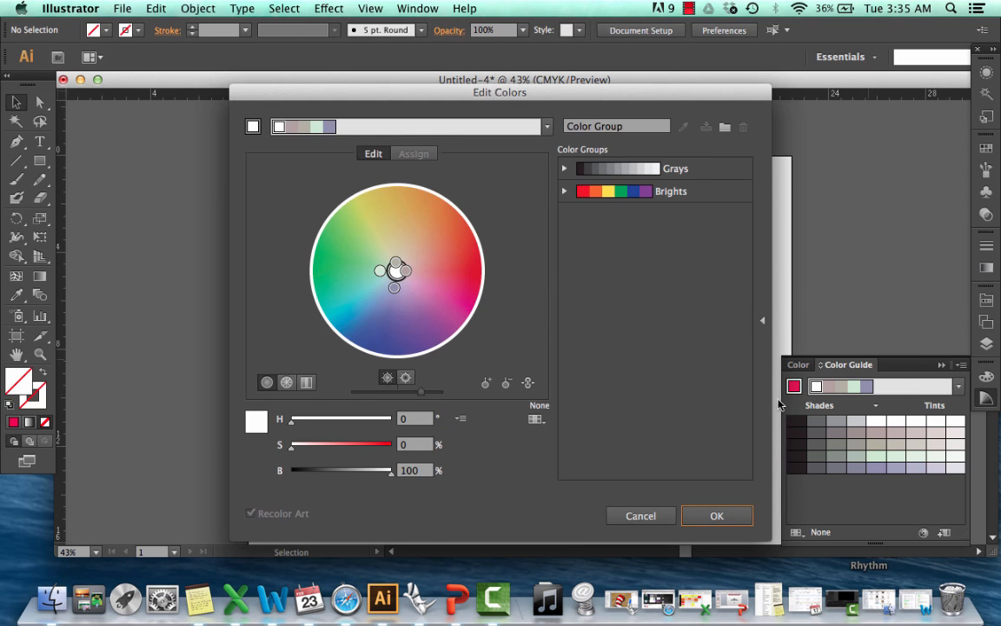
mouse_move(405, 270)
mouse_down()
mouse_move(464, 273)
mouse_move(398, 246)
mouse_move(406, 220)
mouse_up()
drag(391, 276, 346, 258)
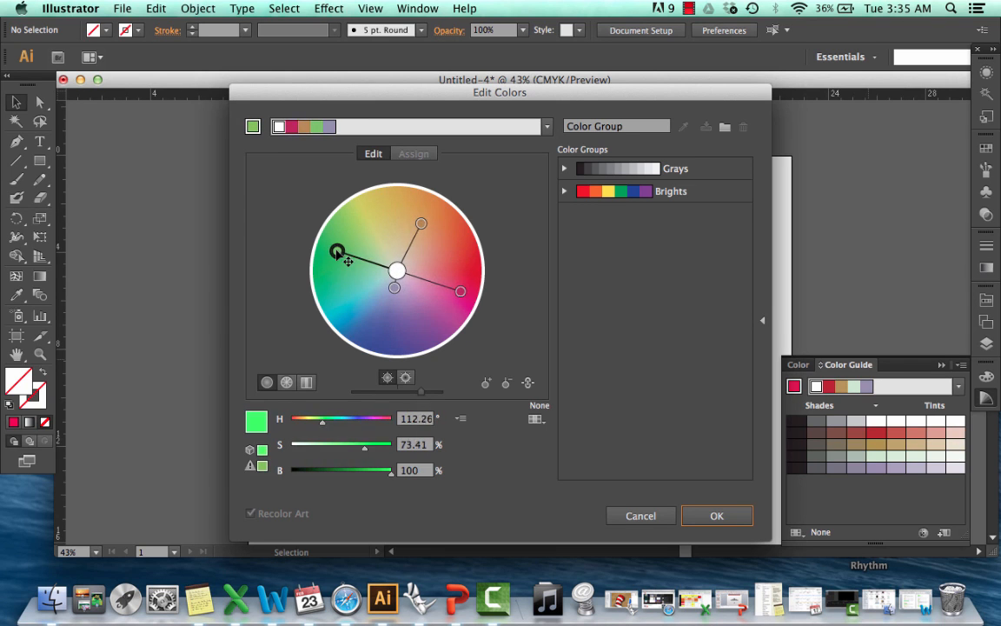
drag(402, 292, 406, 346)
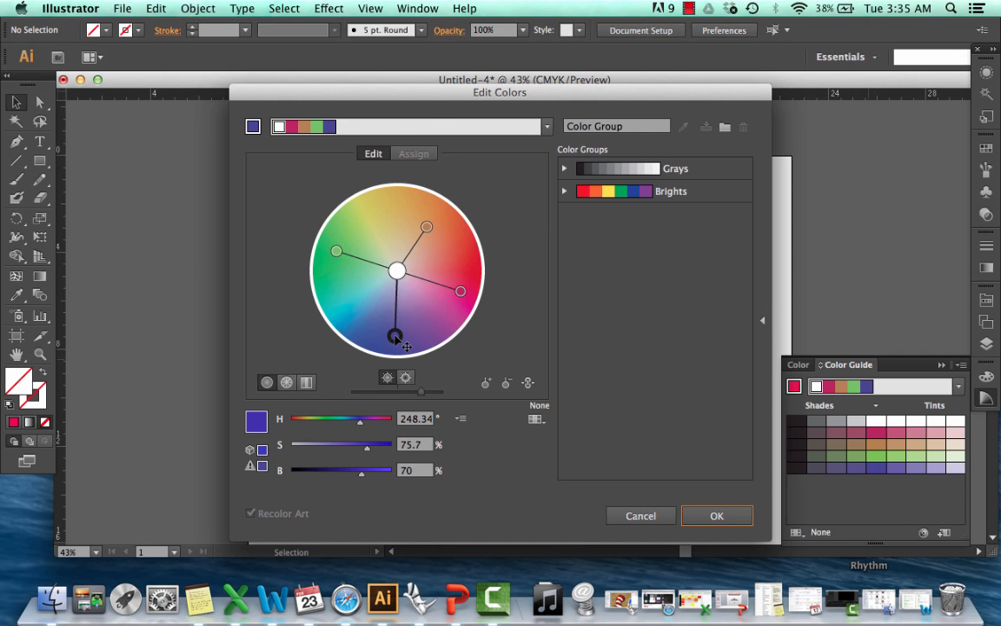
click(700, 518)
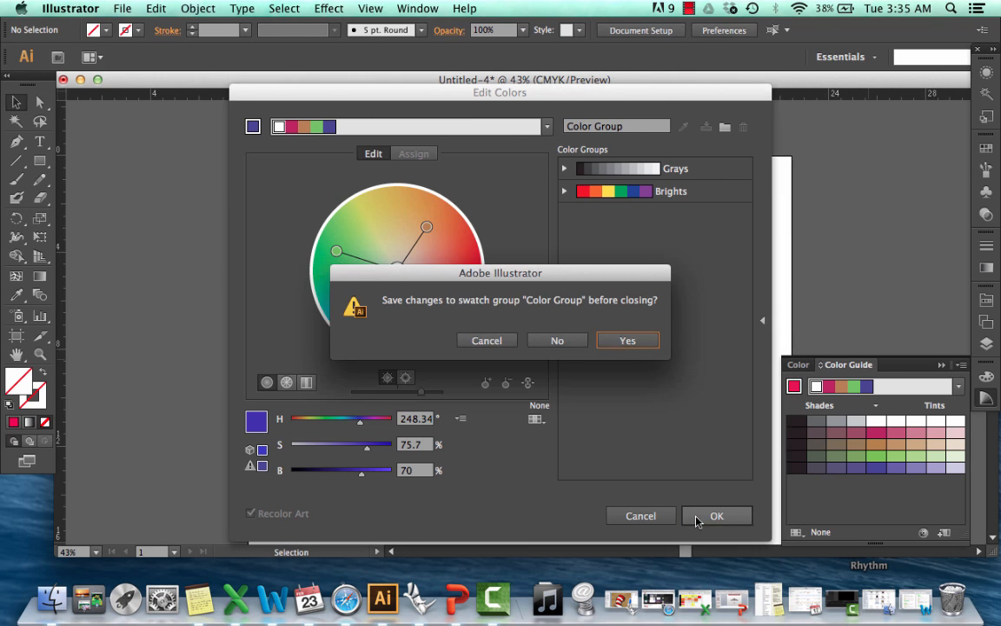
click(622, 340)
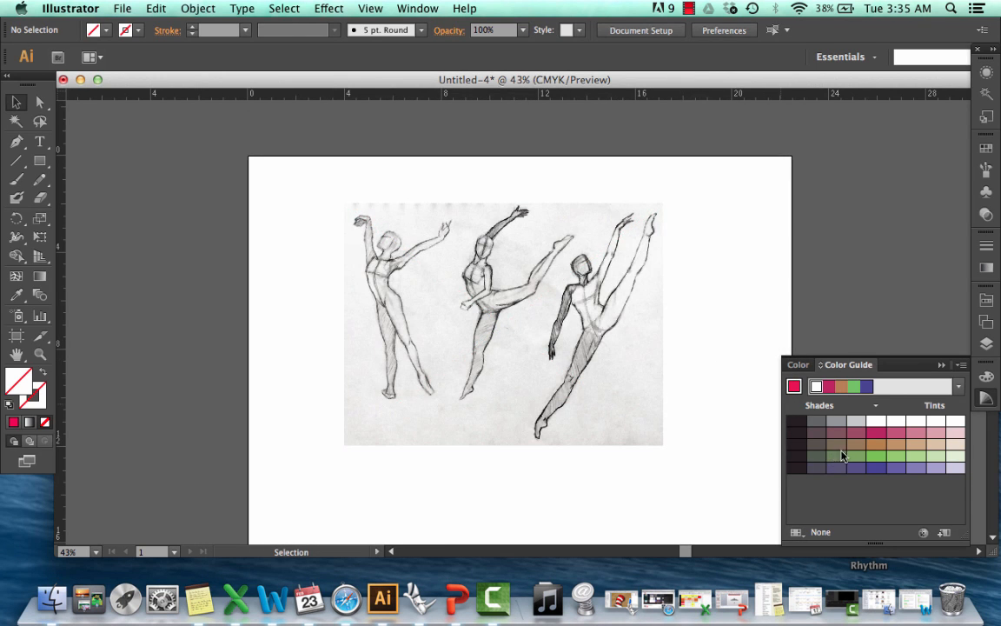
click(841, 454)
click(957, 386)
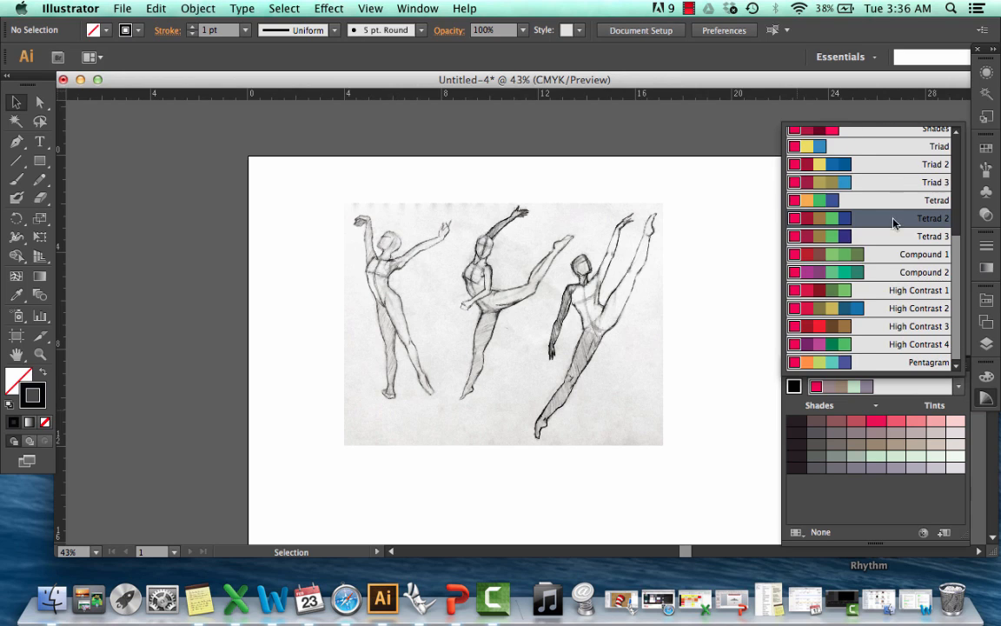
scroll(891, 223, up, 5)
scroll(877, 210, down, 5)
click(856, 507)
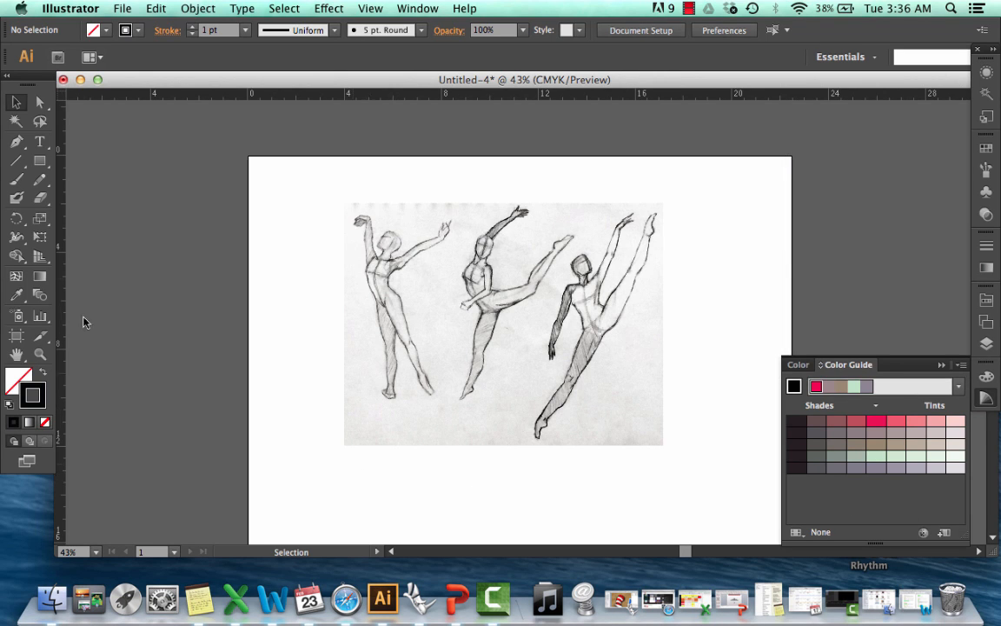
Step: Draw three separate rectangles of equal height in a row below the dancer sketch
click(40, 161)
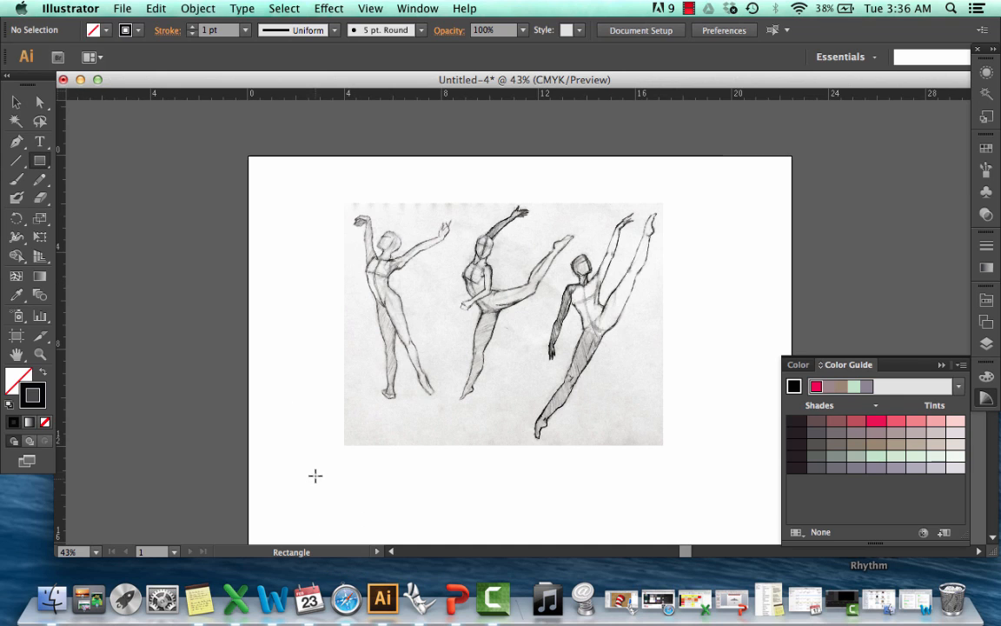
drag(312, 469, 379, 514)
mouse_move(396, 469)
mouse_down()
mouse_move(476, 518)
mouse_move(486, 514)
mouse_up()
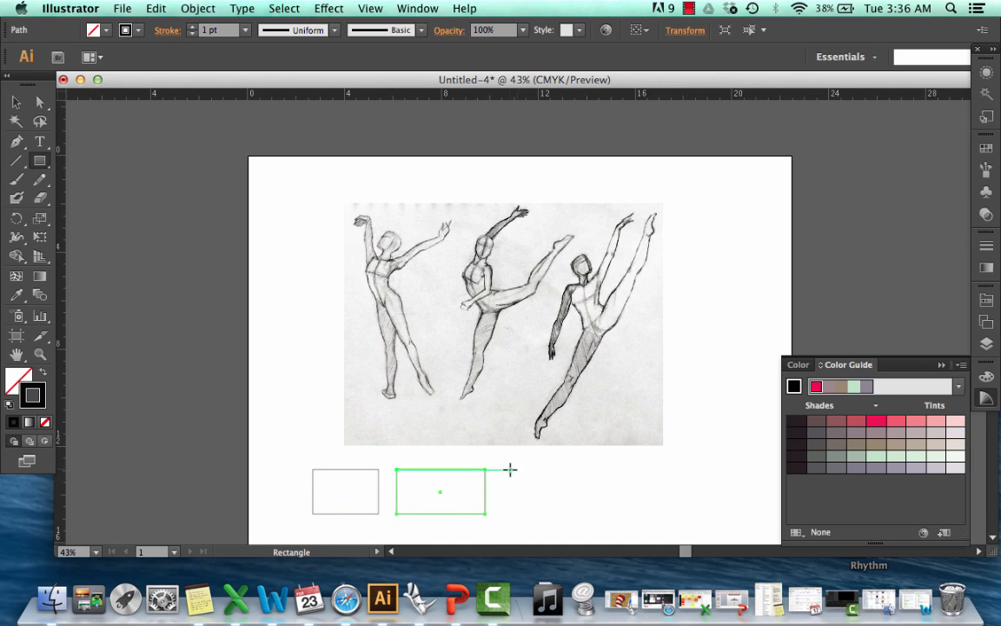
drag(509, 468, 589, 514)
click(16, 101)
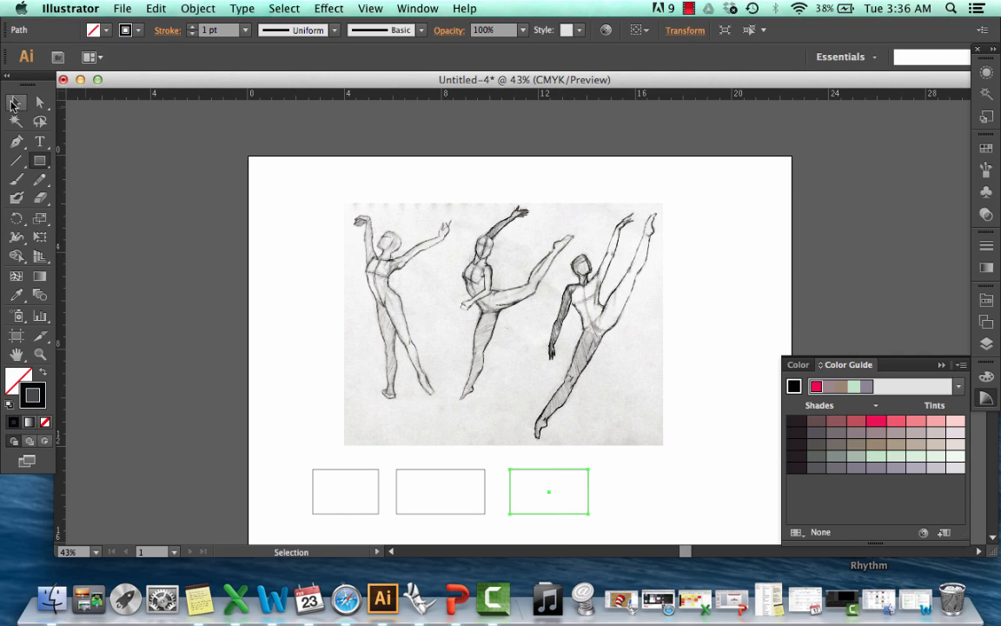
Step: Recolor the left rectangle's stroke with a muted dark red and the middle rectangle's stroke with crimson from the Color Guide
click(348, 476)
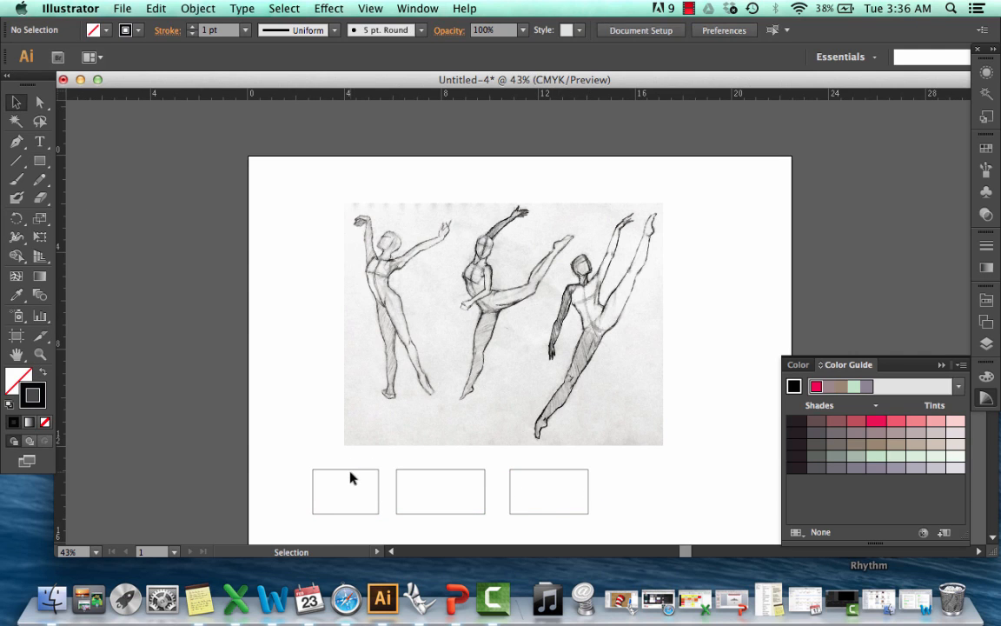
click(340, 469)
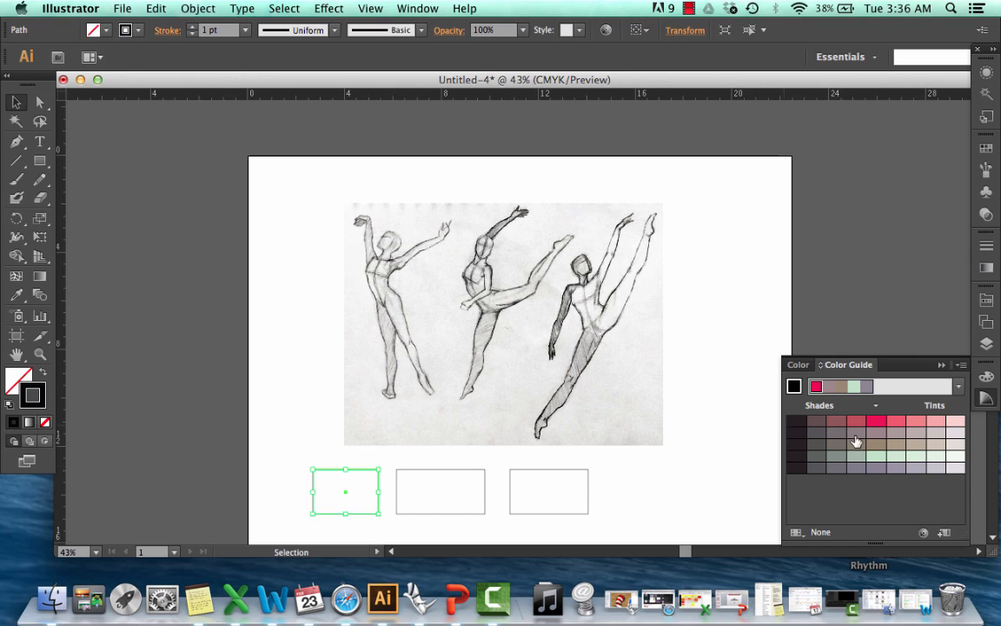
click(836, 421)
shift+click(464, 470)
click(464, 472)
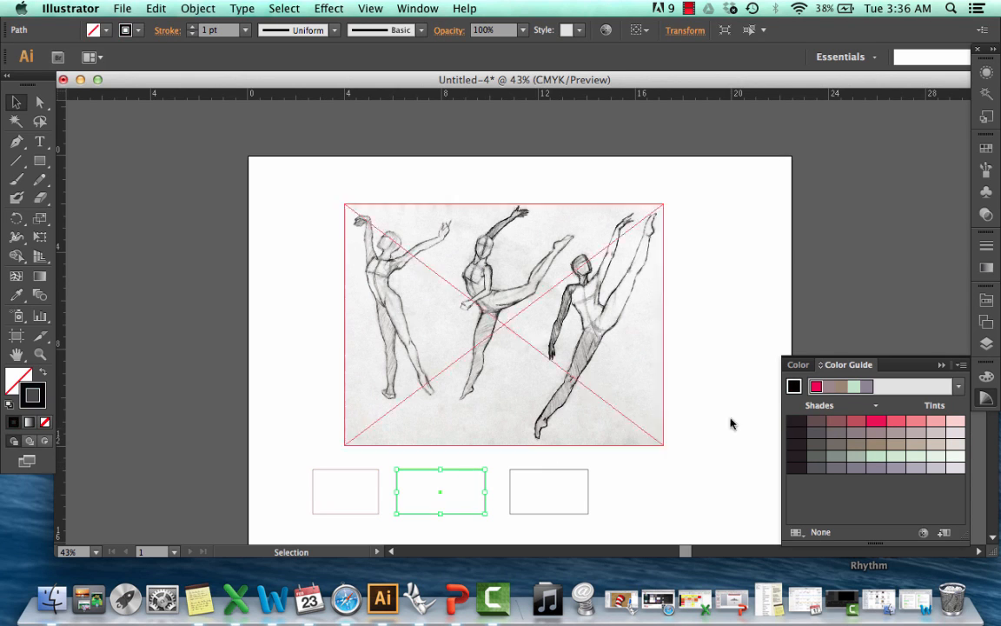
click(876, 420)
Step: Recolor the right rectangle's stroke with a light pink tint from the Color Guide
click(538, 507)
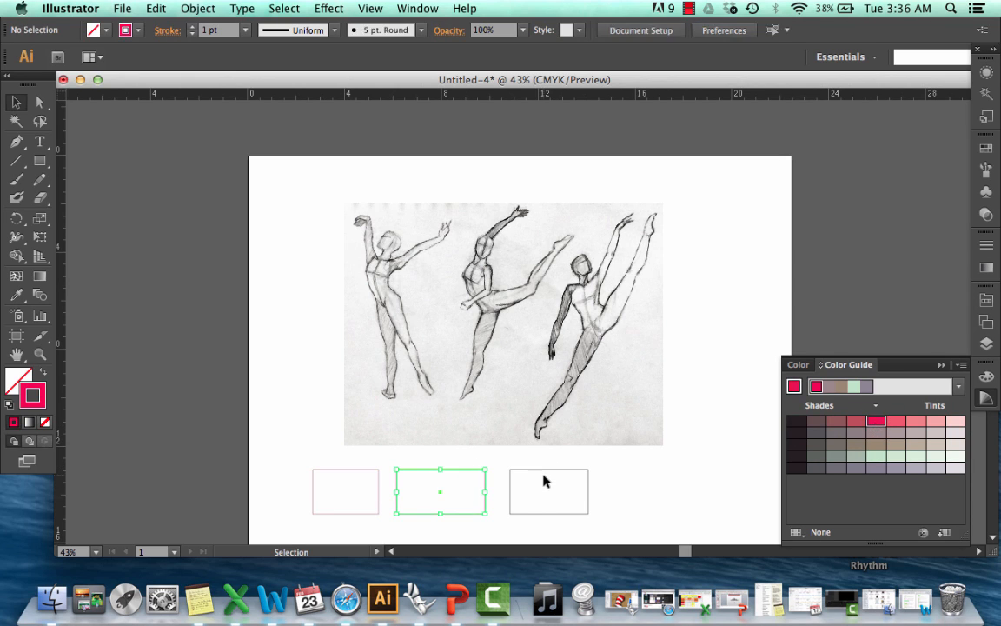
click(553, 470)
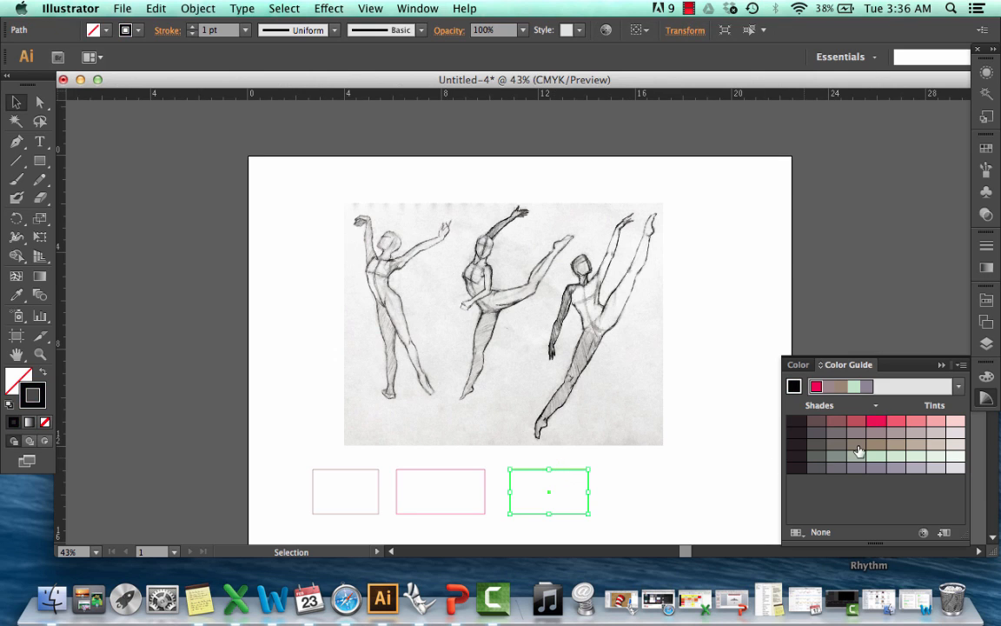
click(916, 423)
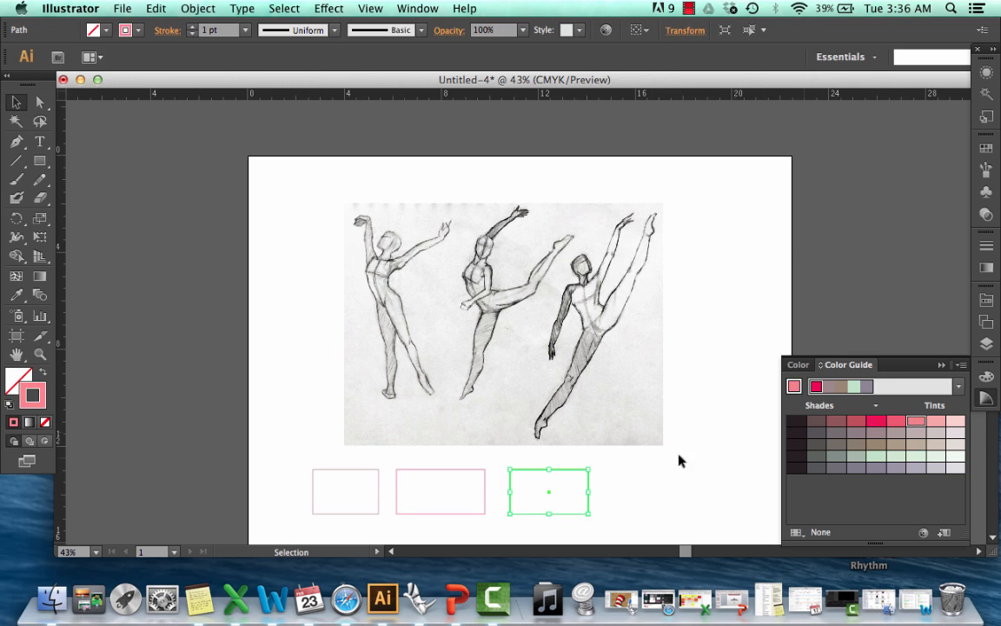
click(633, 496)
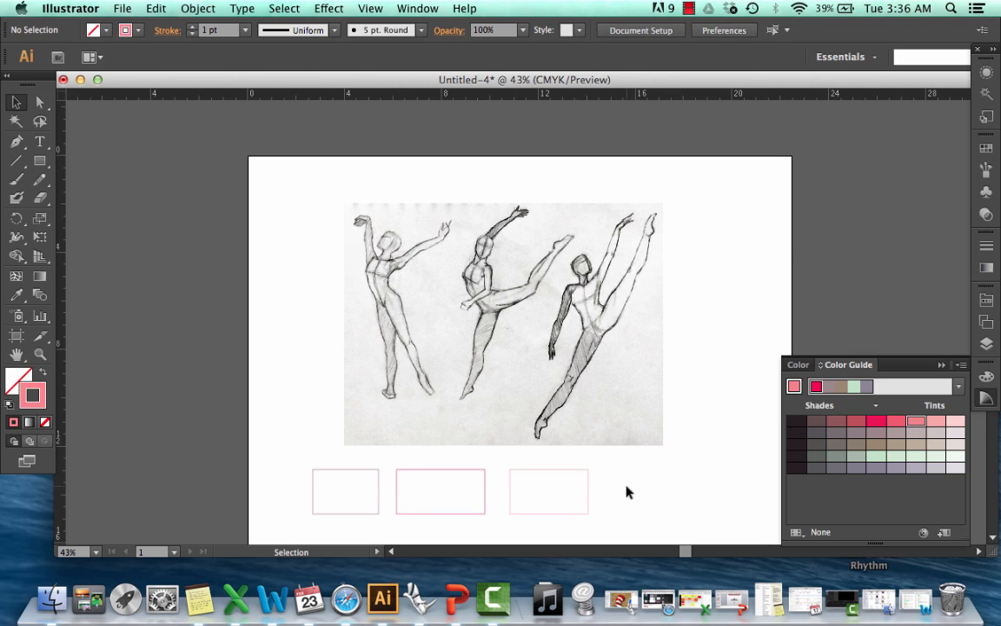
drag(627, 492, 331, 478)
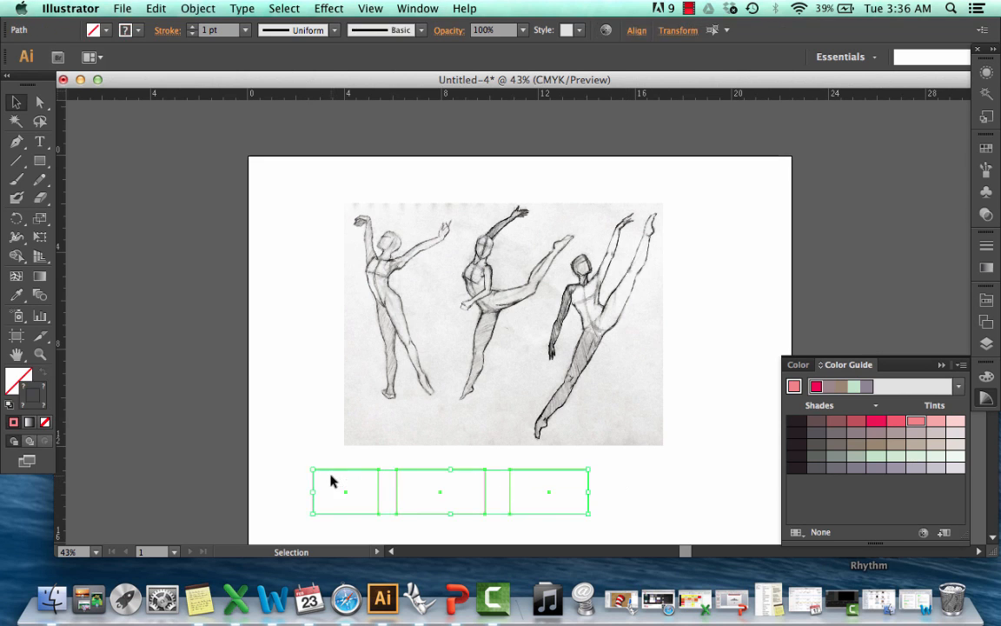
click(714, 453)
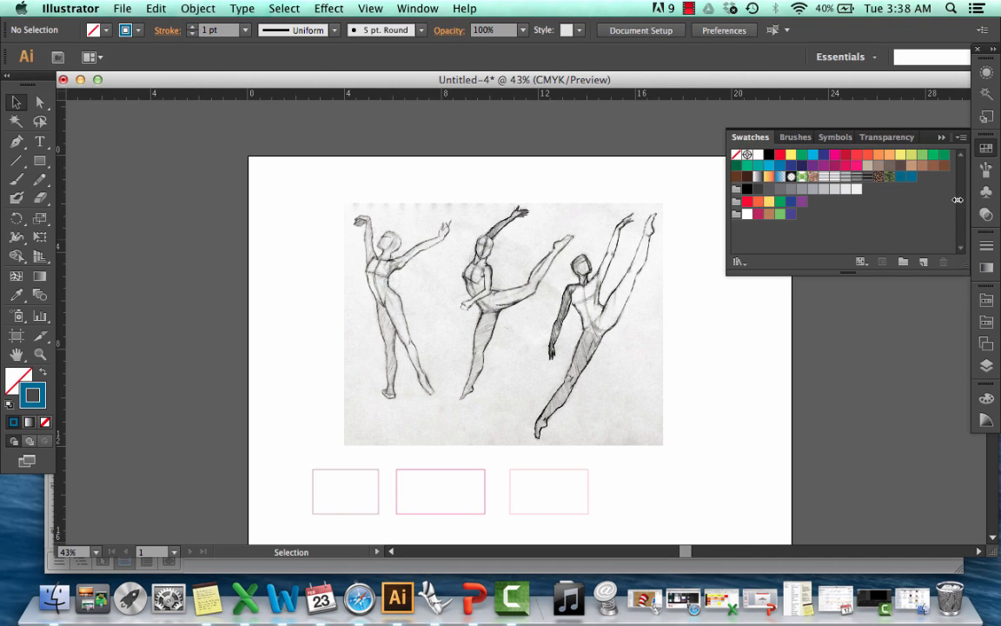
Step: Start a new CMYK process-color swatch and set its magenta to 50% and yellow to 30%
click(924, 268)
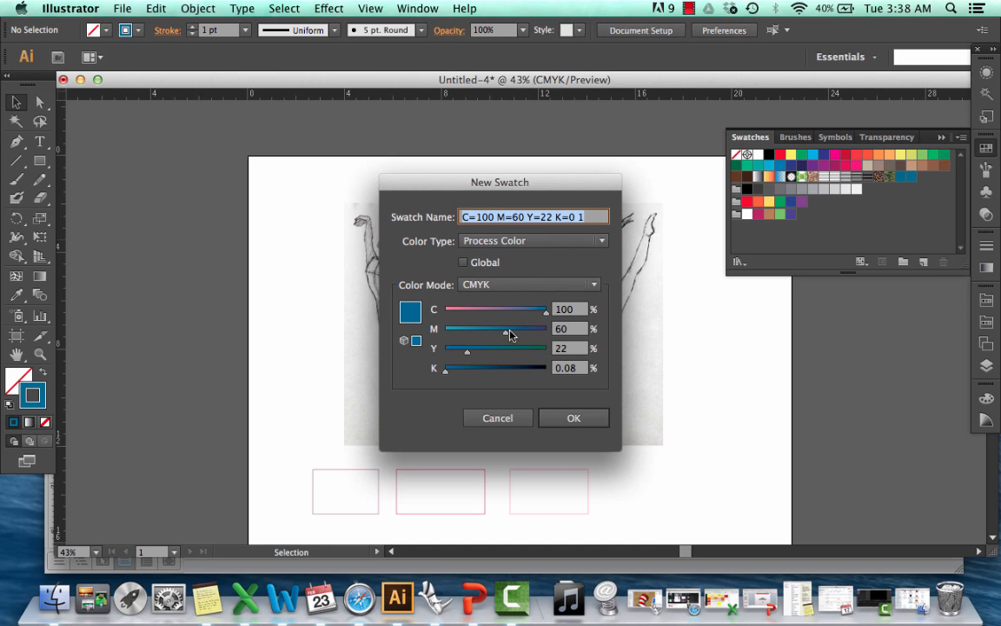
drag(505, 333, 482, 332)
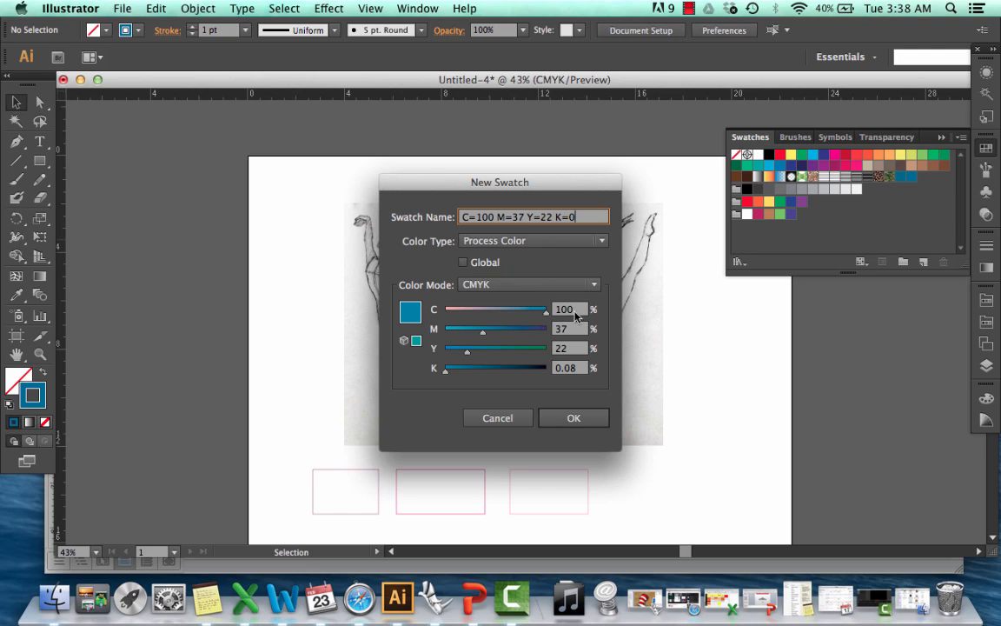
key(Tab)
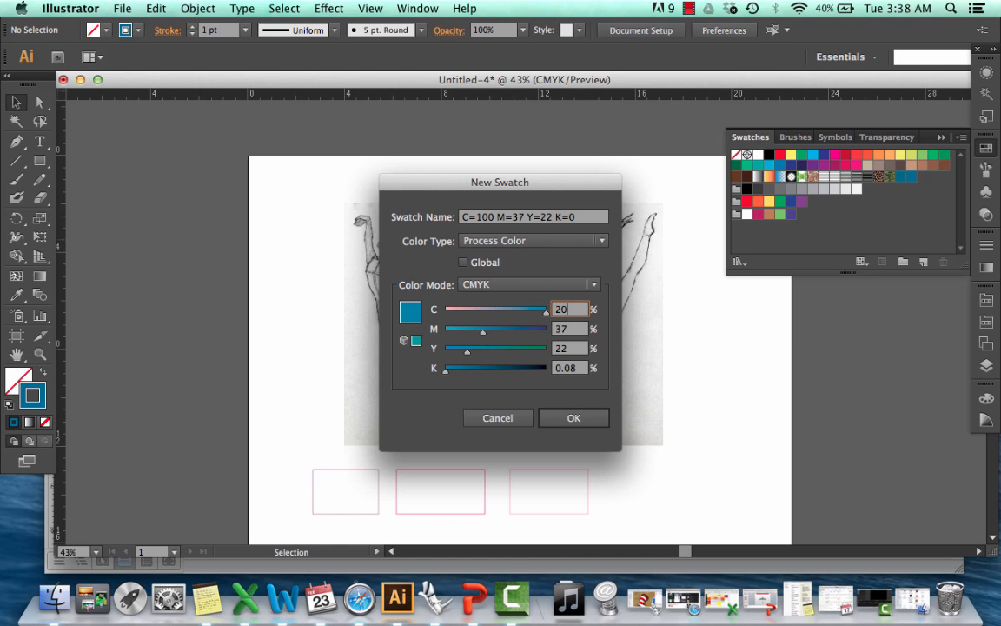
click(572, 328)
key(BackSpace)
key(BackSpace)
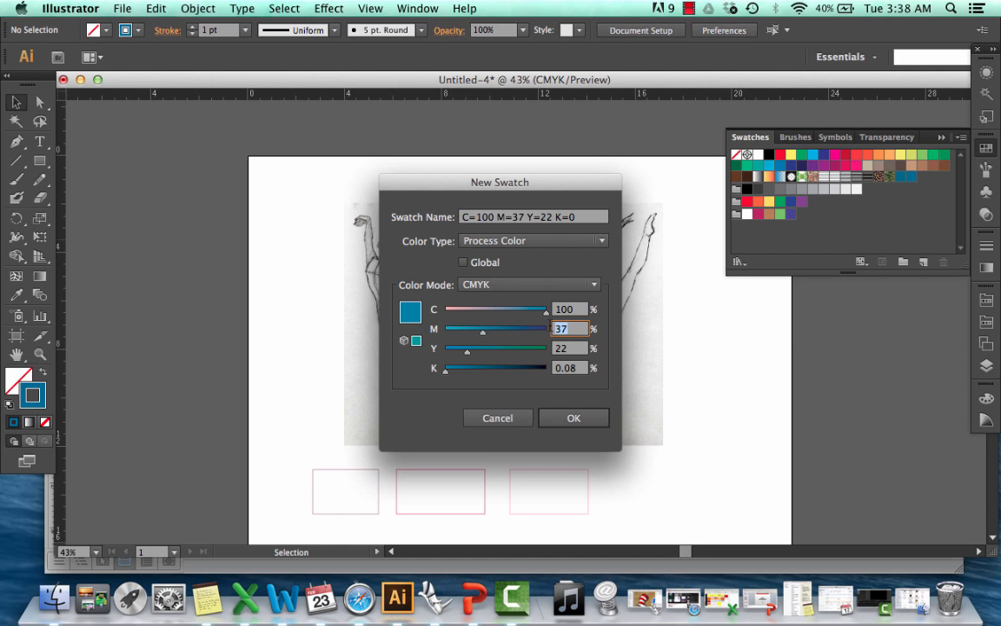
text(50)
click(570, 349)
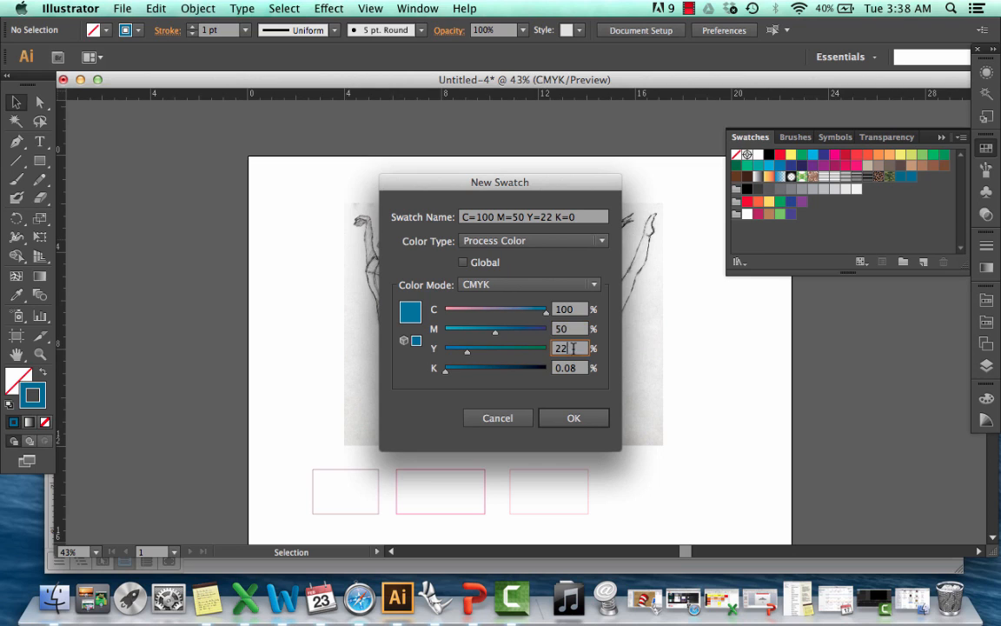
key(BackSpace)
key(BackSpace)
text(30)
Step: Set the new swatch's magenta to 10% and its cyan to 16%
click(569, 329)
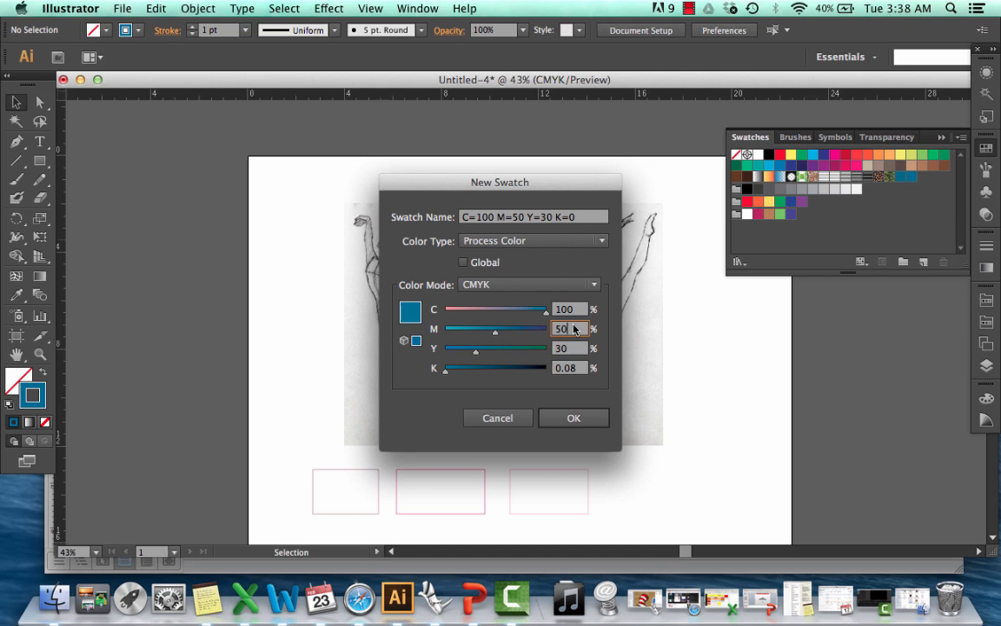
key(BackSpace)
key(BackSpace)
text(10)
click(583, 311)
click(461, 313)
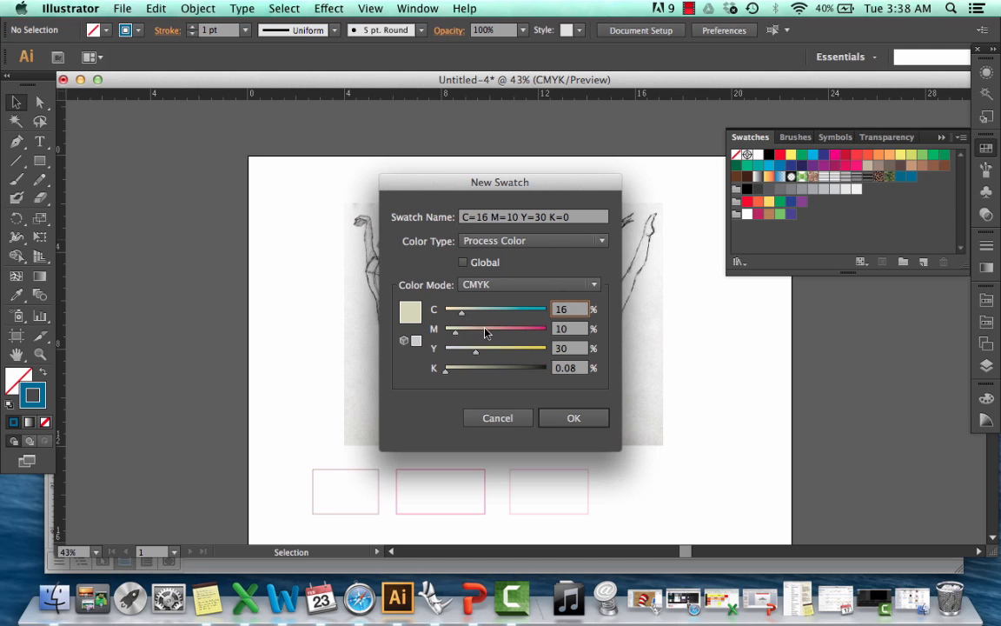
Step: Raise the new swatch's magenta to 80%, adjust its yellow to get a coral red, and save the swatch
click(525, 331)
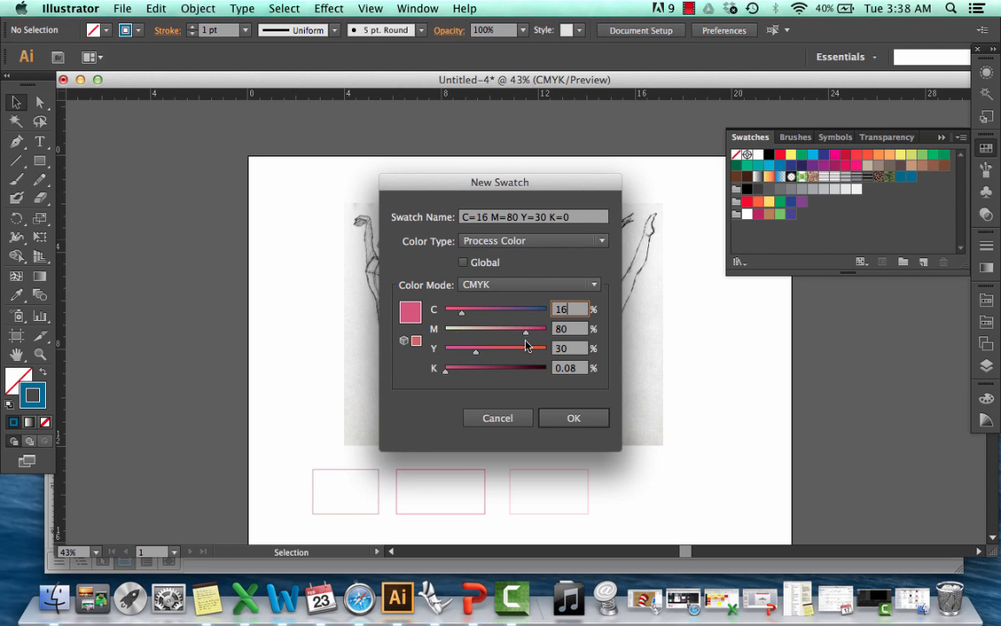
click(527, 351)
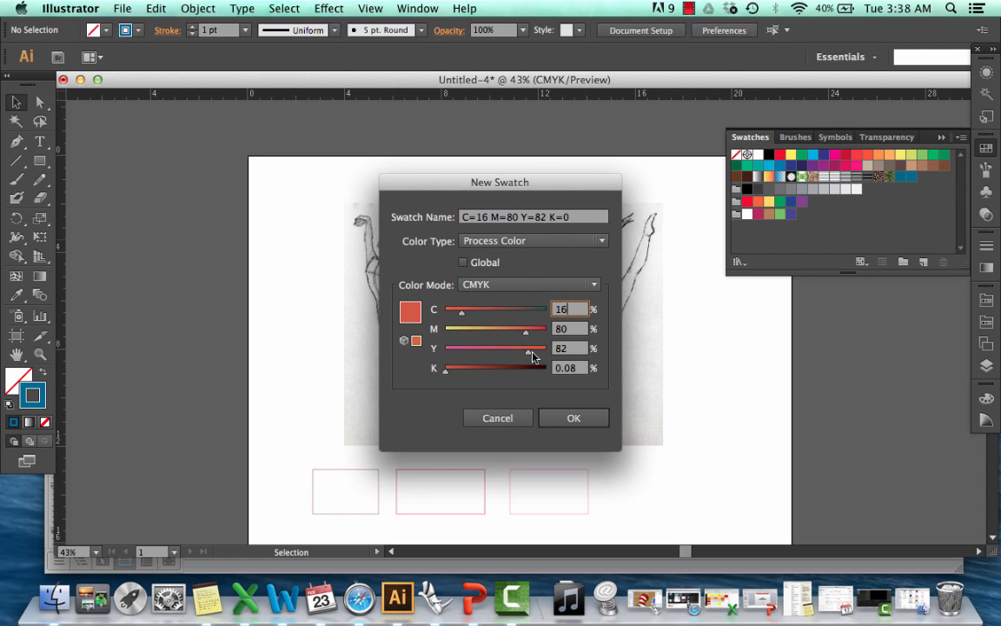
drag(527, 352, 516, 354)
click(590, 424)
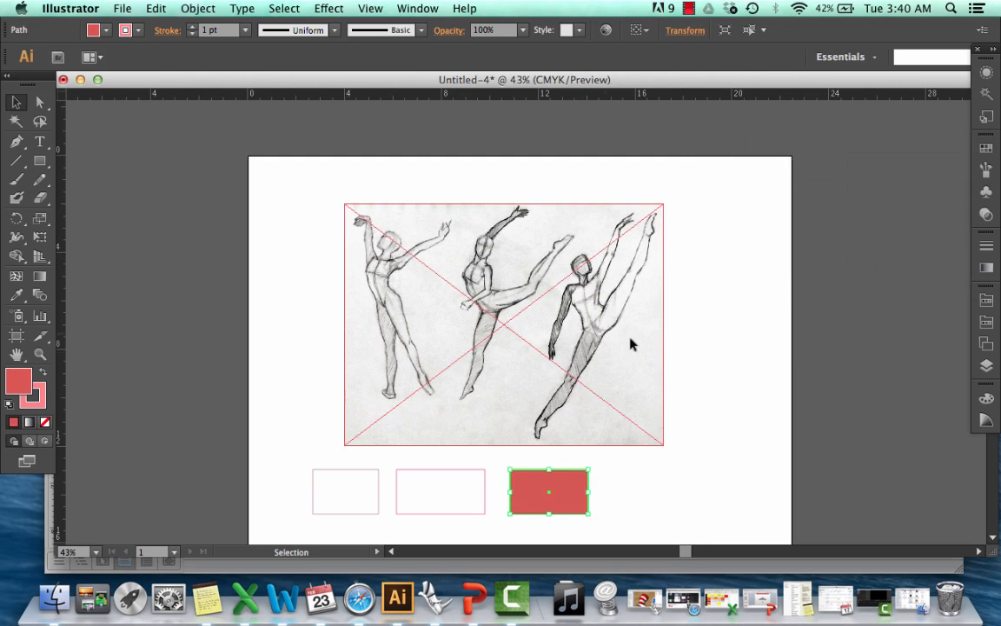
Step: Fill the coral red rectangle below the sketch with the default white-to-black linear gradient
click(761, 386)
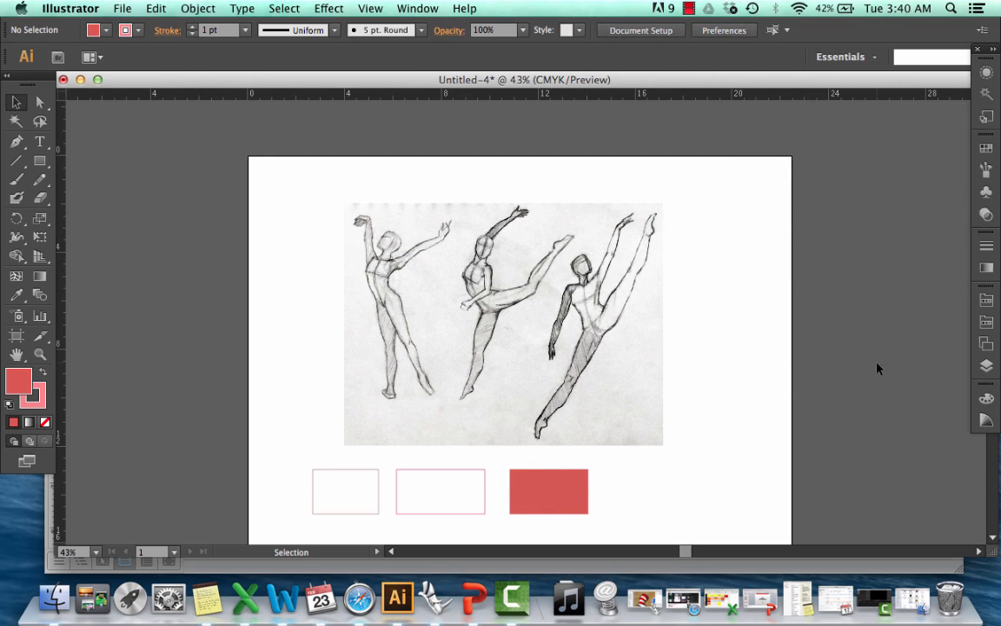
click(574, 494)
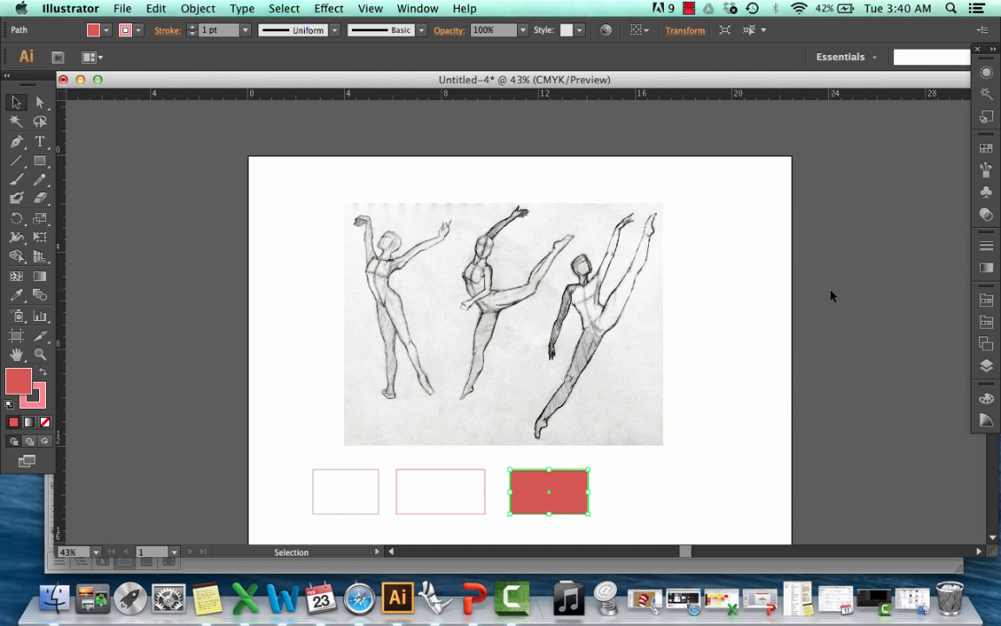
click(985, 267)
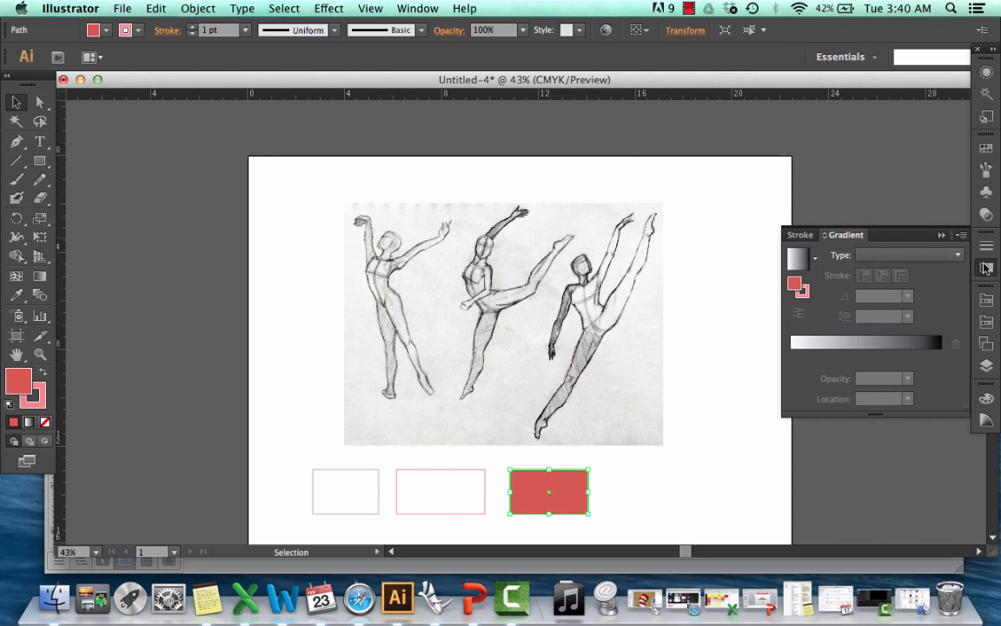
click(793, 261)
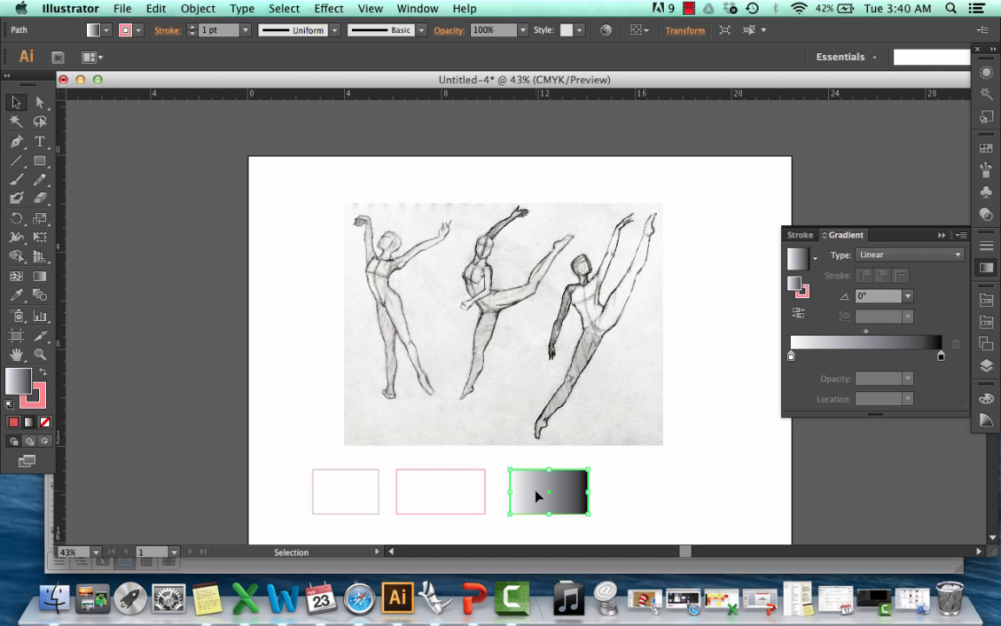
Step: Recolor the gradient's white starting stop with the custom coral red swatch
double_click(791, 356)
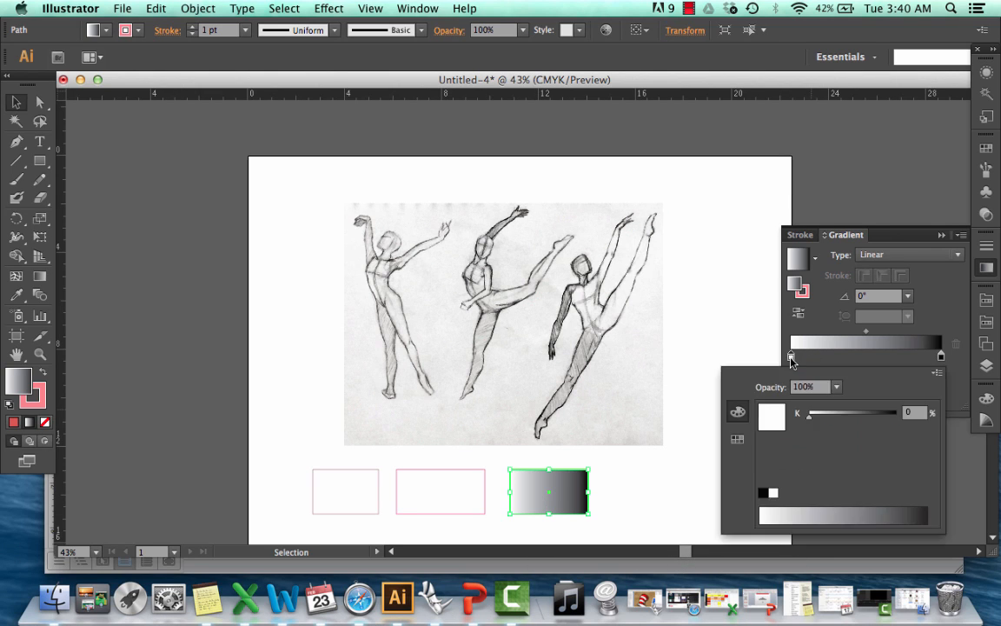
click(738, 441)
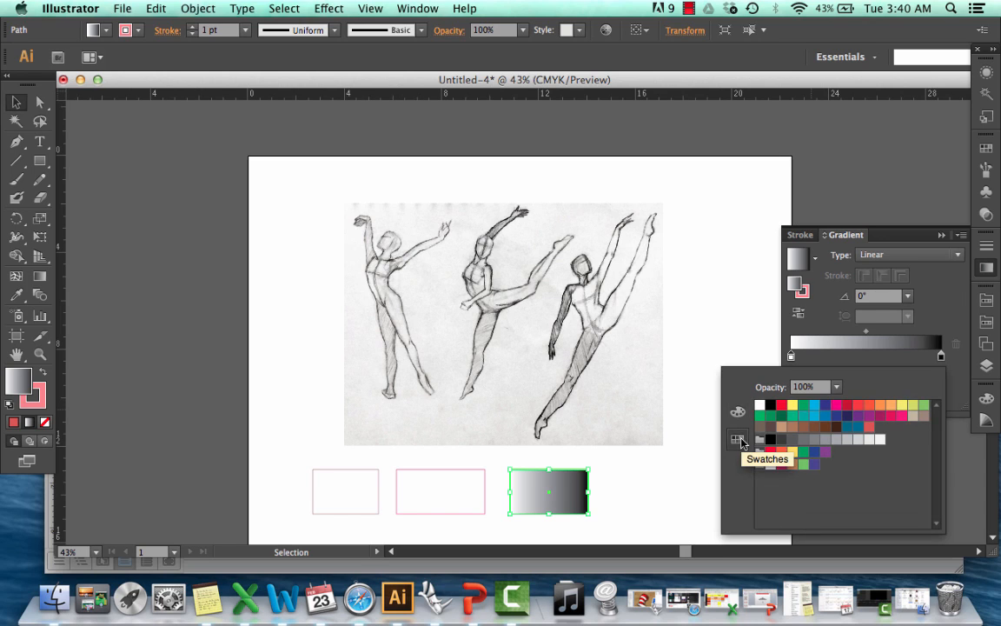
click(869, 427)
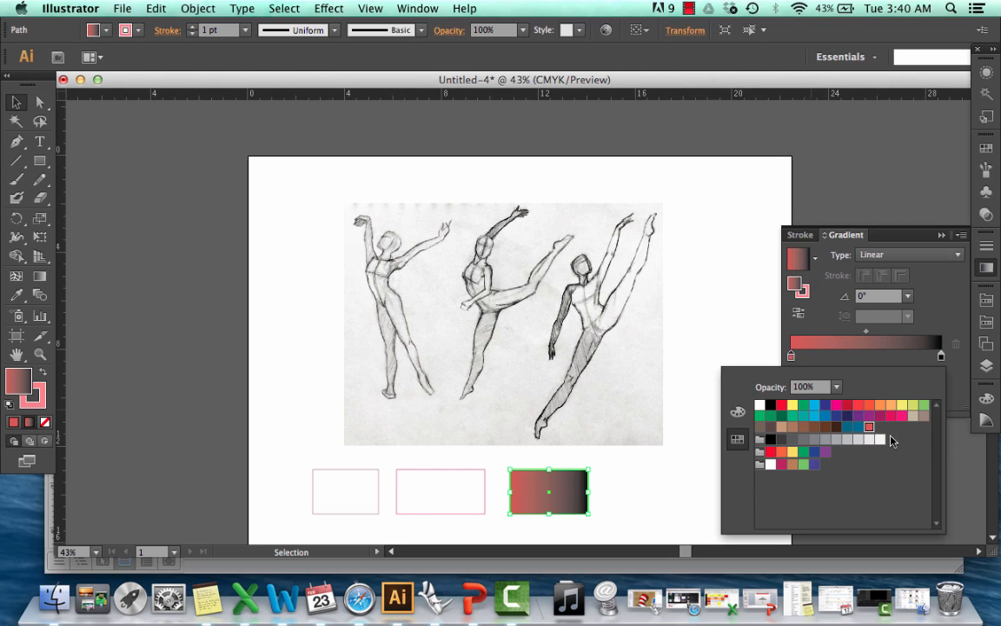
click(883, 363)
Step: Recolor the gradient's black end stop with the purple swatch C=75 M=100 Y=0 K=0 and deselect the rectangle
double_click(941, 356)
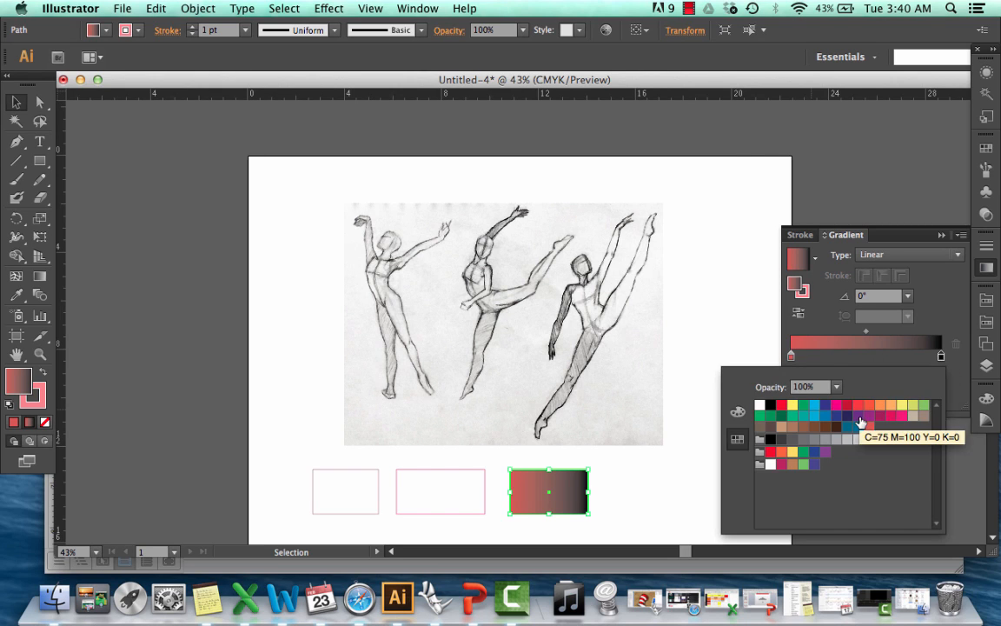
click(859, 419)
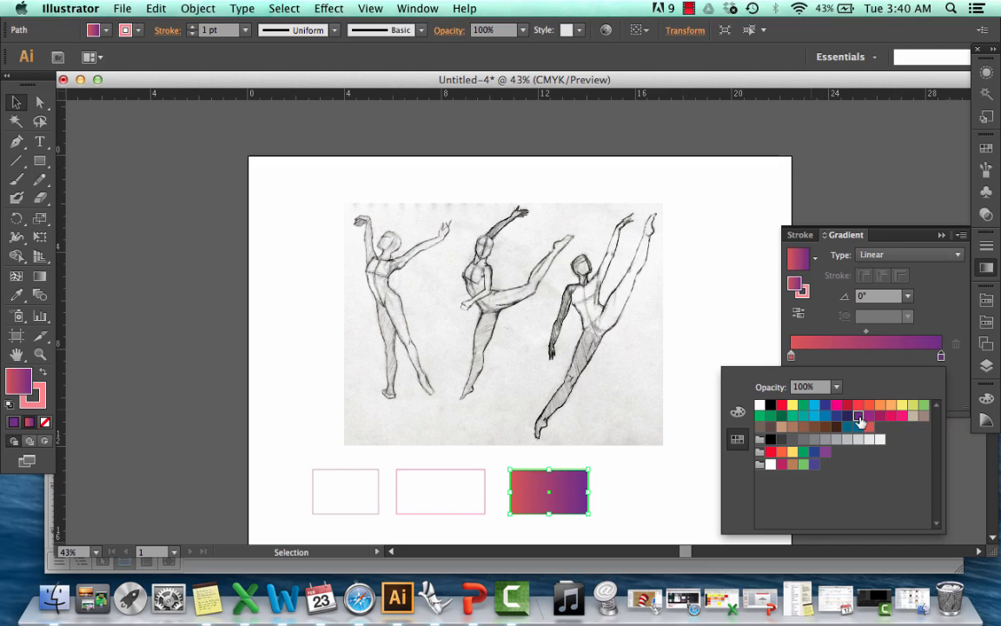
click(941, 322)
click(715, 465)
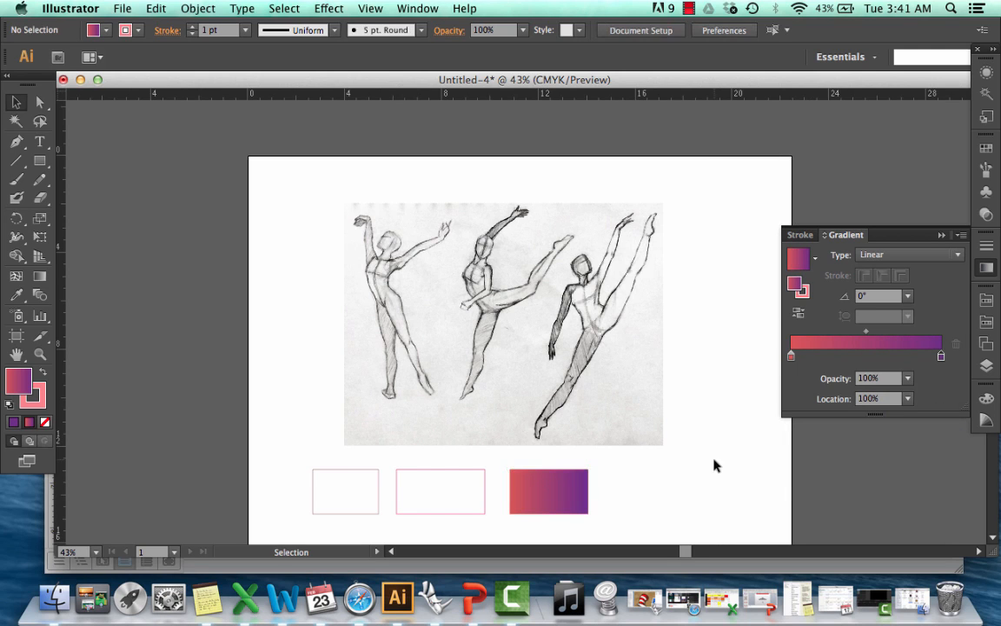
Step: Set the gradient's end stop opacity to 44% and add several intermediate stops along the gradient
click(870, 379)
text(44)
click(883, 360)
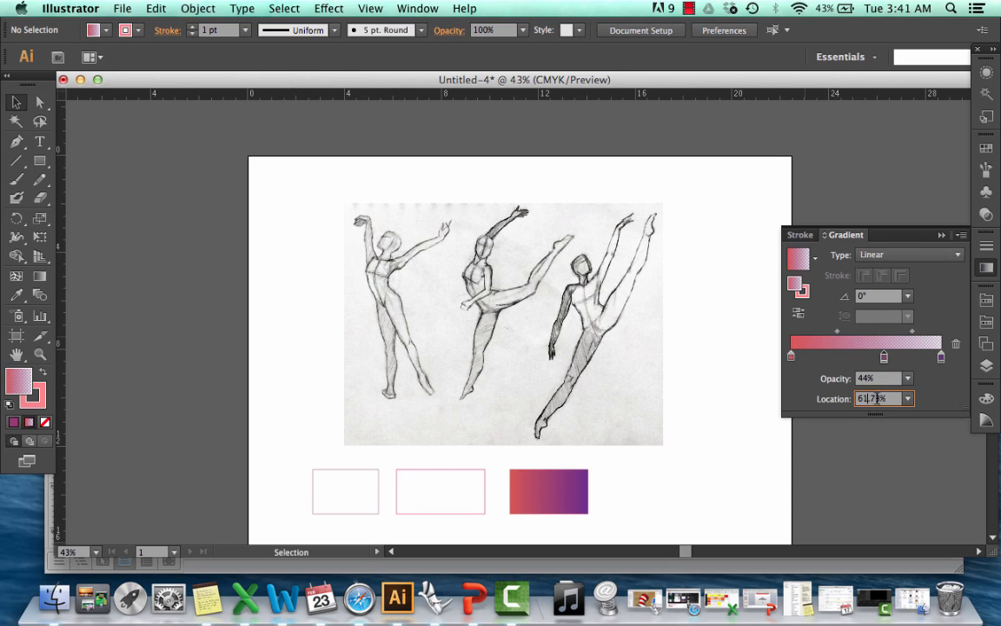
click(868, 379)
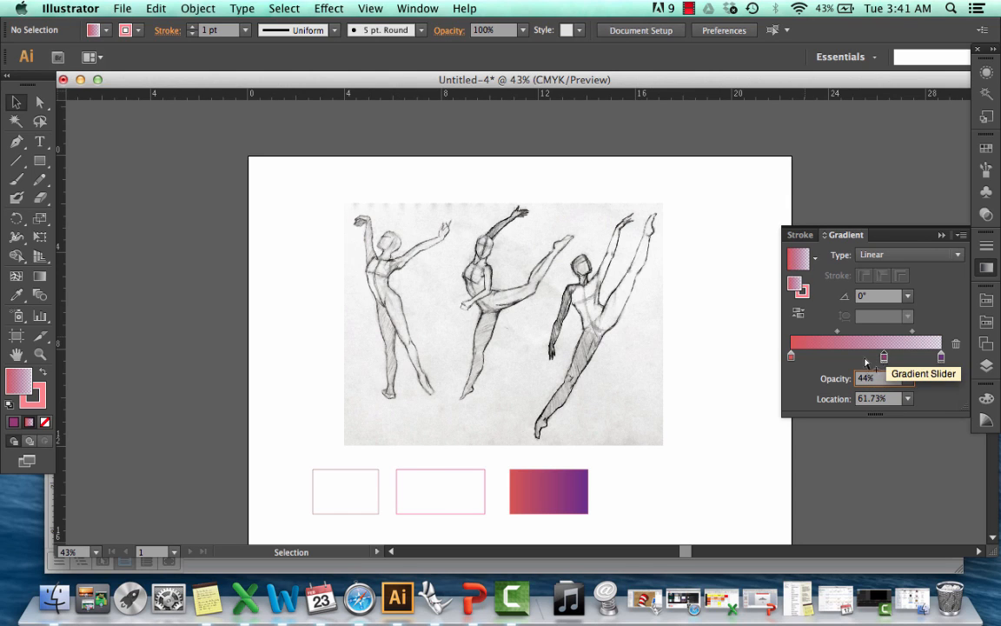
click(864, 356)
click(838, 356)
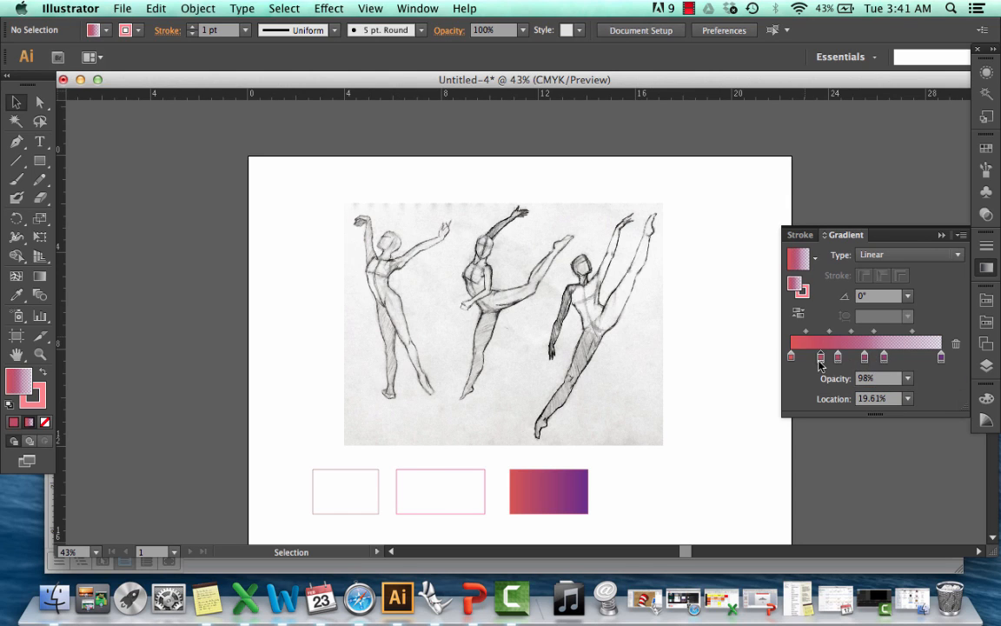
Step: Recolor an intermediate gradient stop with green, move it to the 43.39% location, and deselect the rectangle
double_click(821, 356)
click(803, 413)
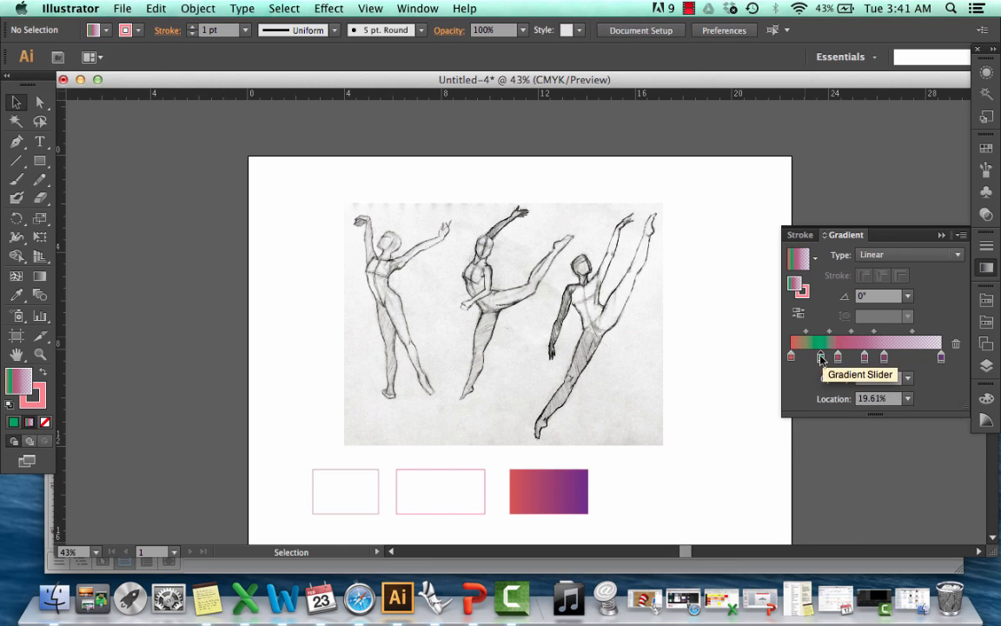
drag(820, 355, 861, 361)
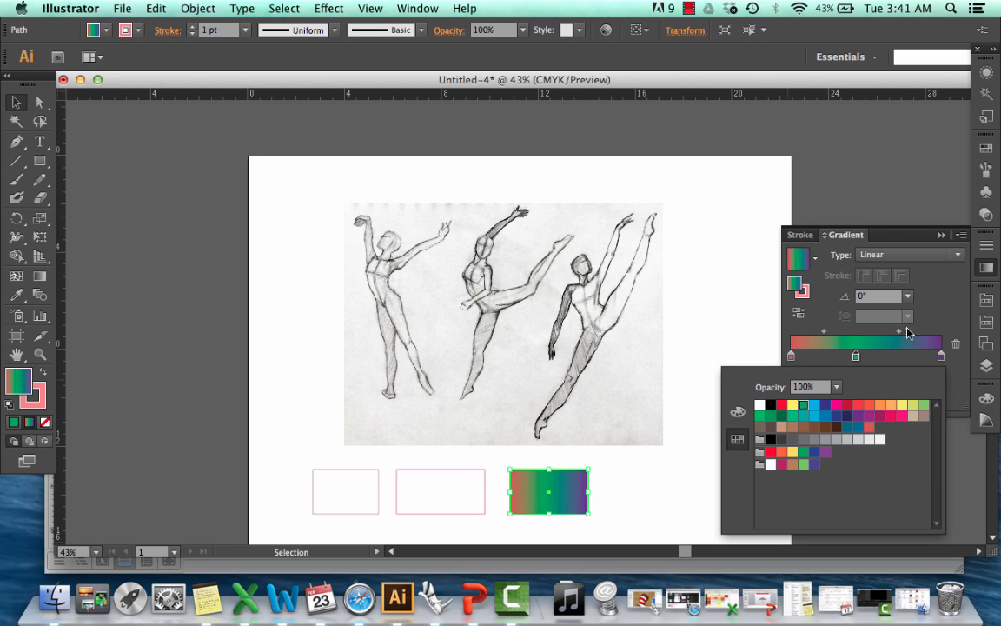
click(938, 305)
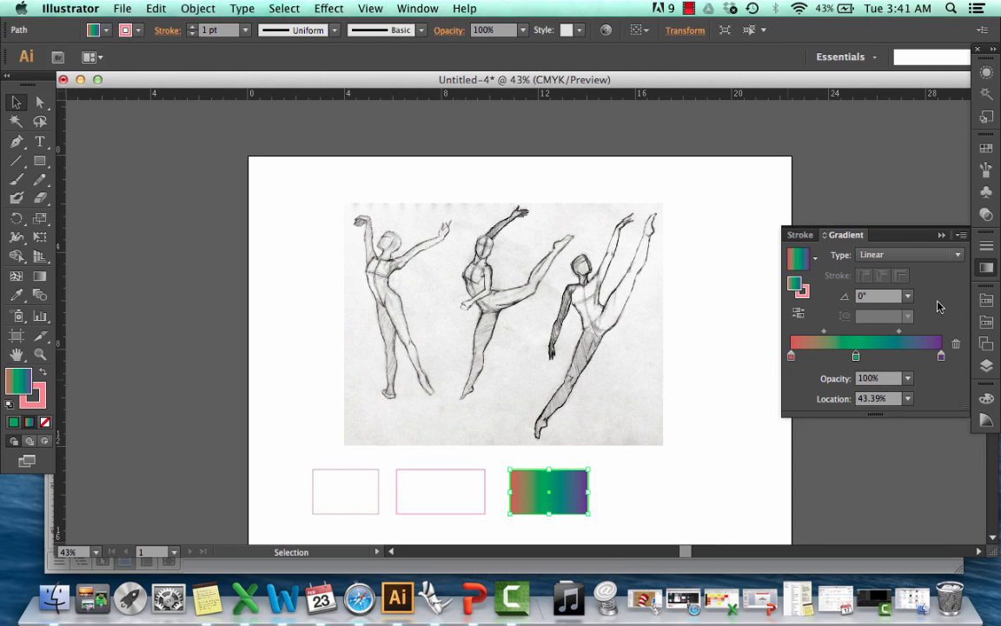
click(752, 455)
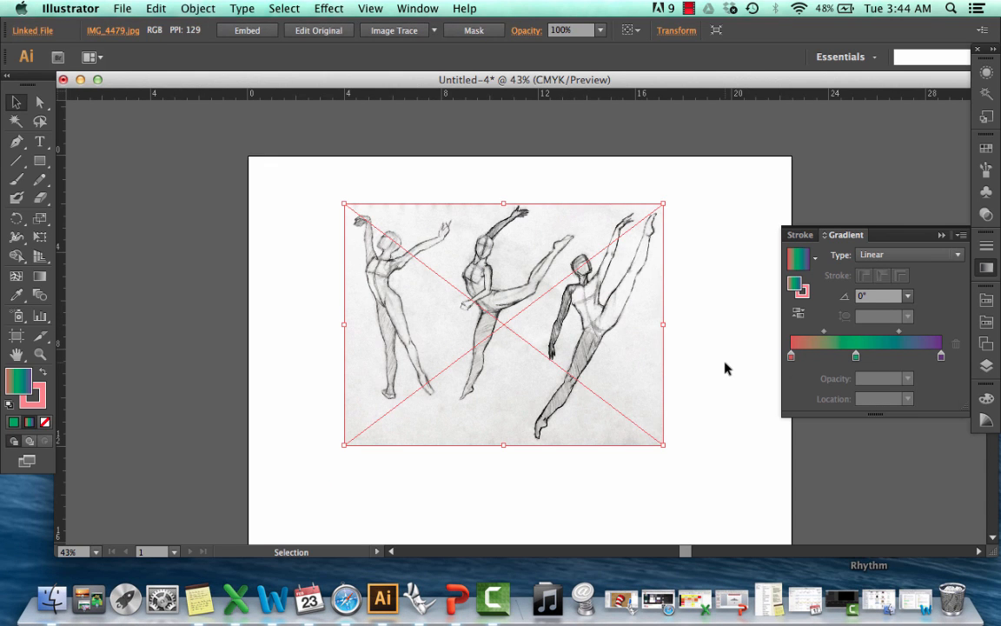
Step: Trace the placed dancer sketch with the Silhouettes Image Trace preset and deselect it
click(727, 368)
click(537, 291)
click(435, 31)
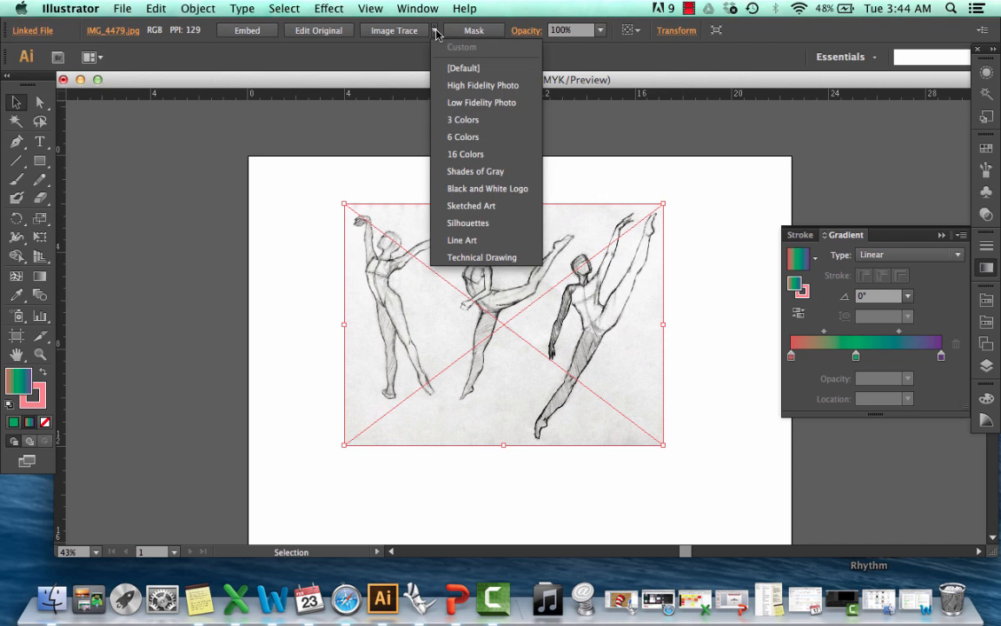
click(490, 223)
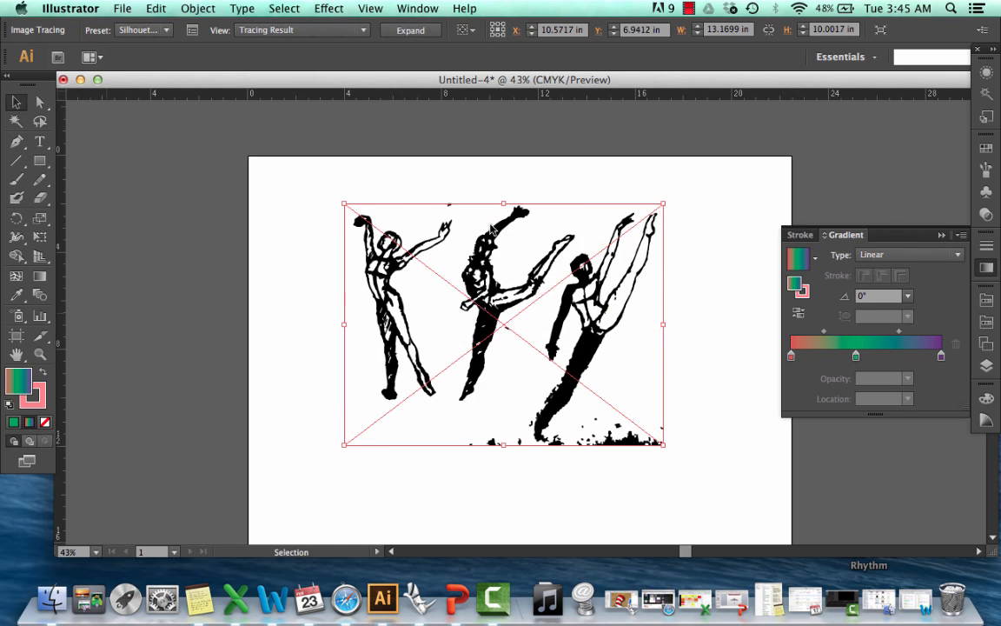
click(621, 189)
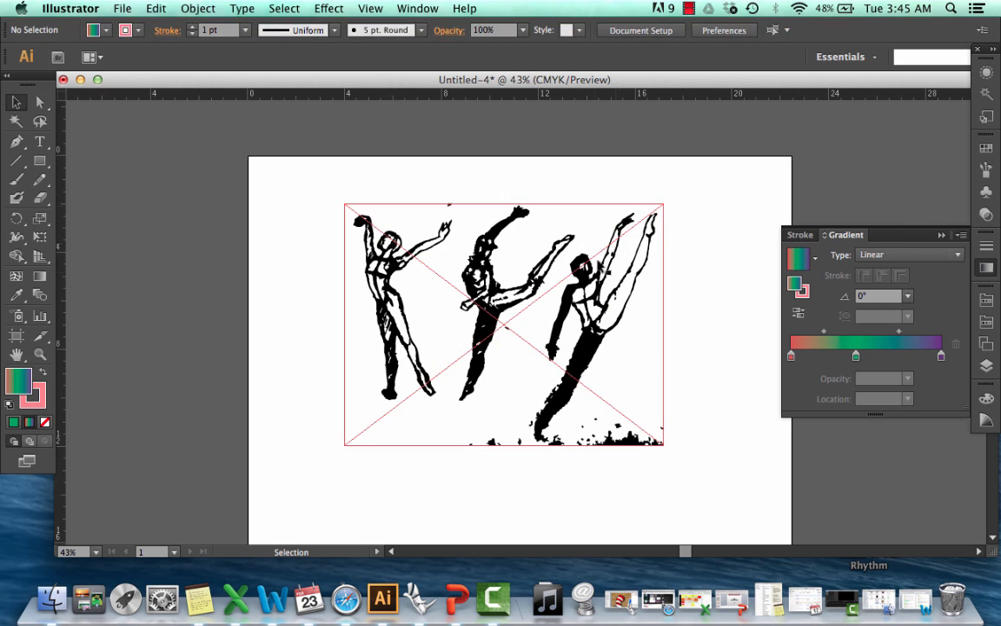
Step: Move the traced dancers slightly down and to the right, and expand the tracing into paths
click(612, 290)
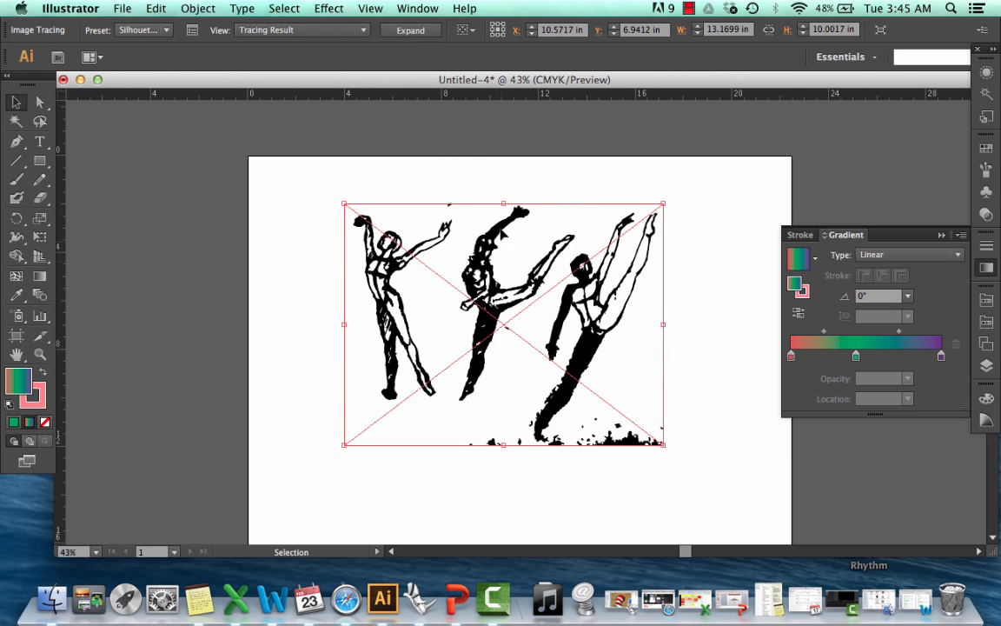
click(516, 174)
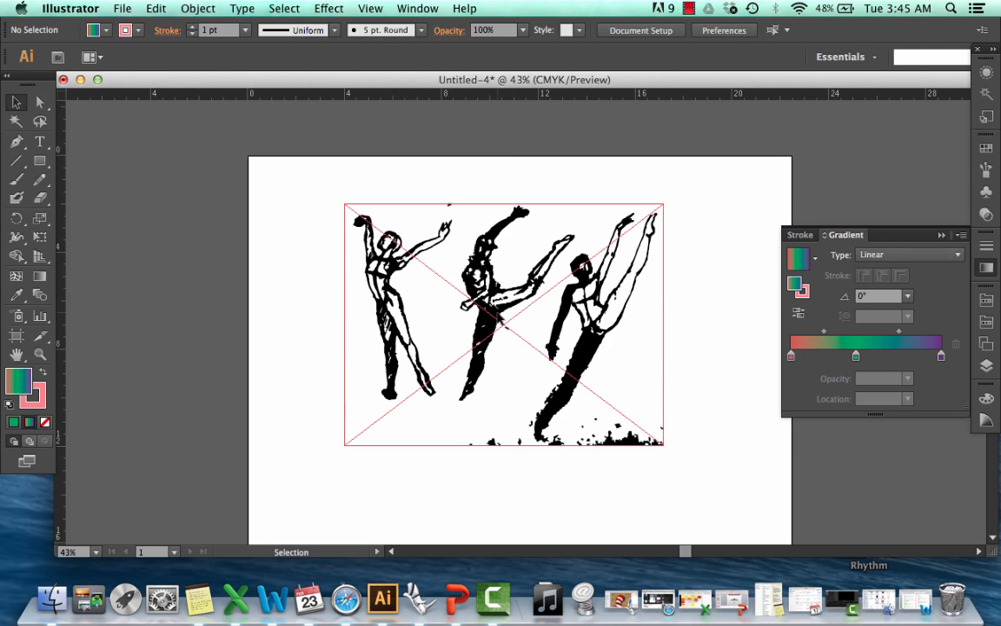
mouse_move(505, 315)
mouse_down()
mouse_move(518, 384)
mouse_move(511, 346)
mouse_up()
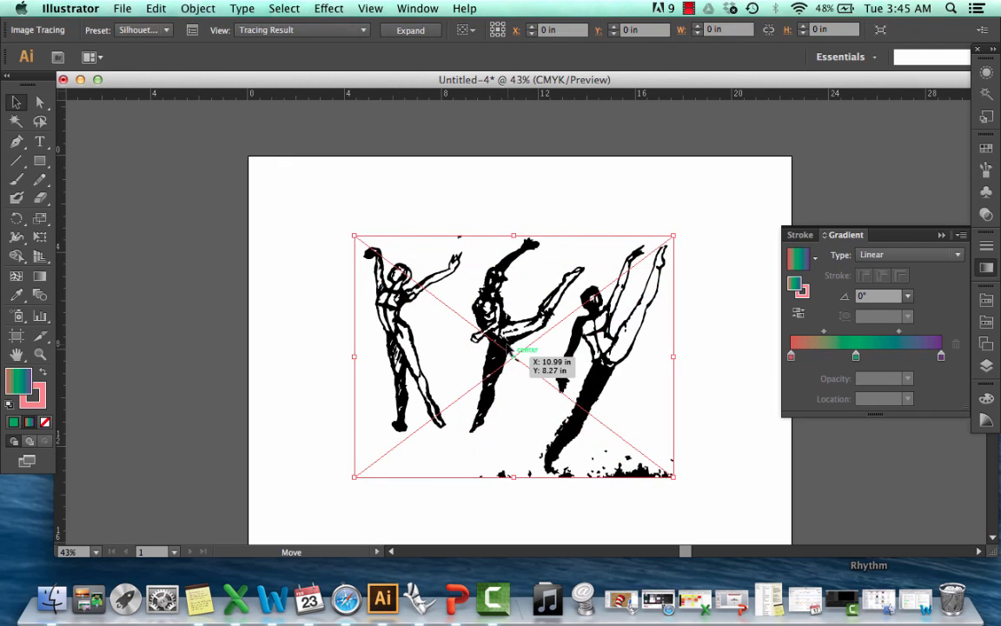
click(428, 33)
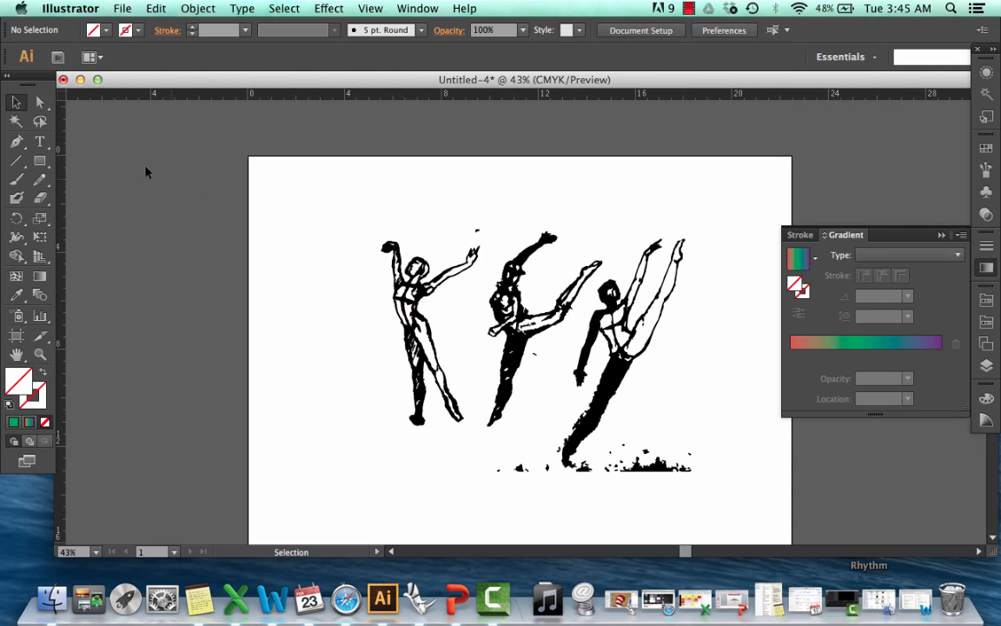
Step: Isolate the traced group, move the leftmost dancer down and left away from the other dancers, and exit isolation mode
click(40, 102)
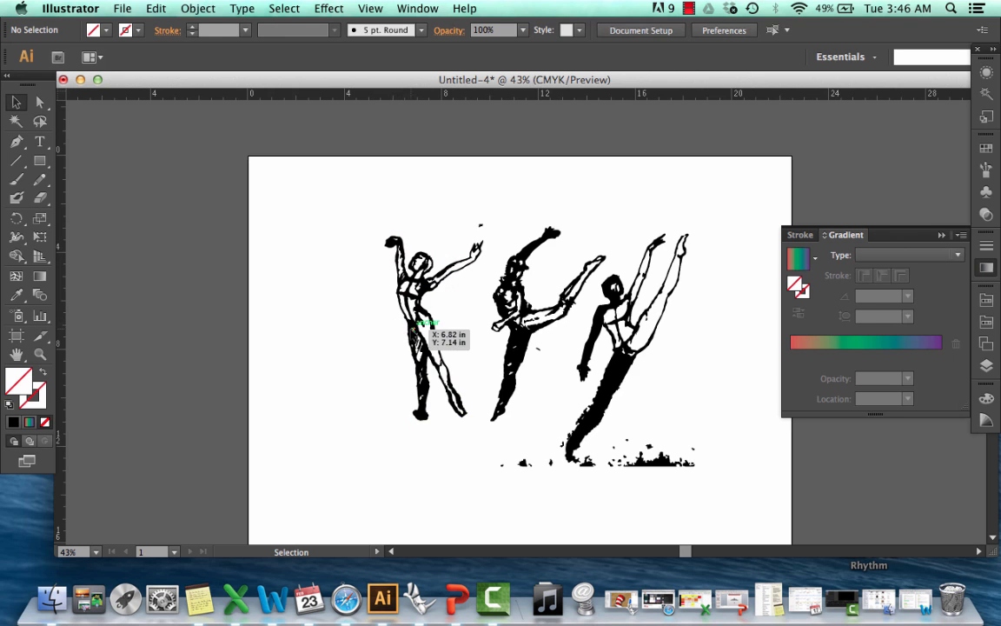
click(436, 279)
double_click(439, 226)
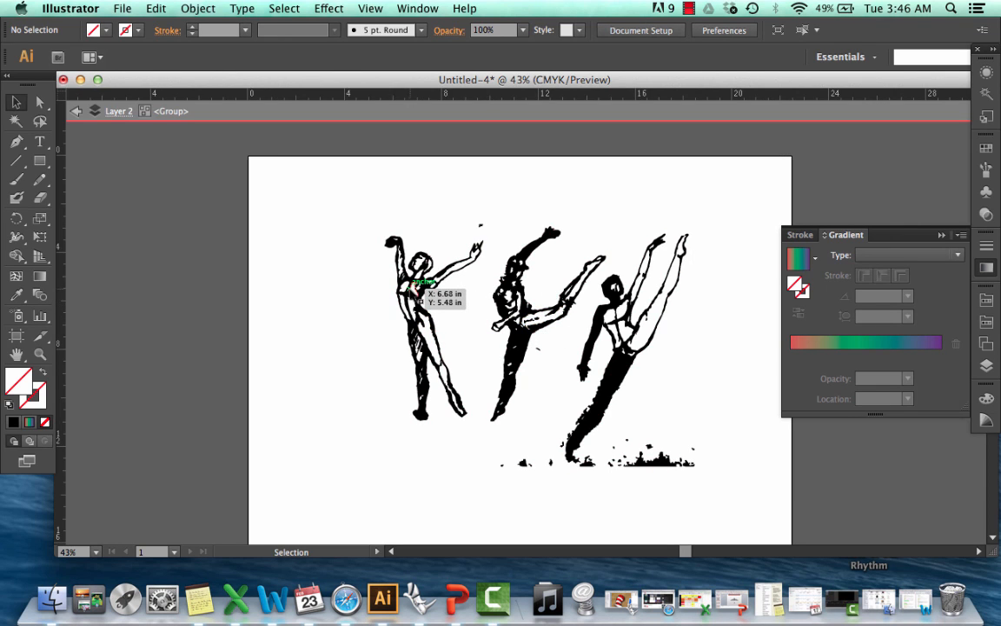
drag(383, 318, 309, 301)
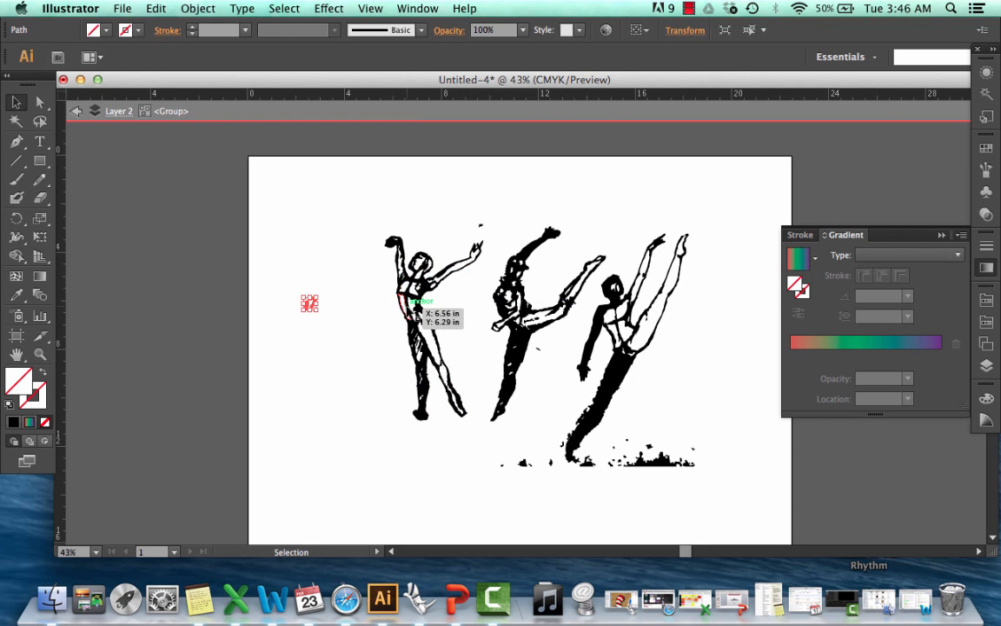
drag(408, 306, 300, 357)
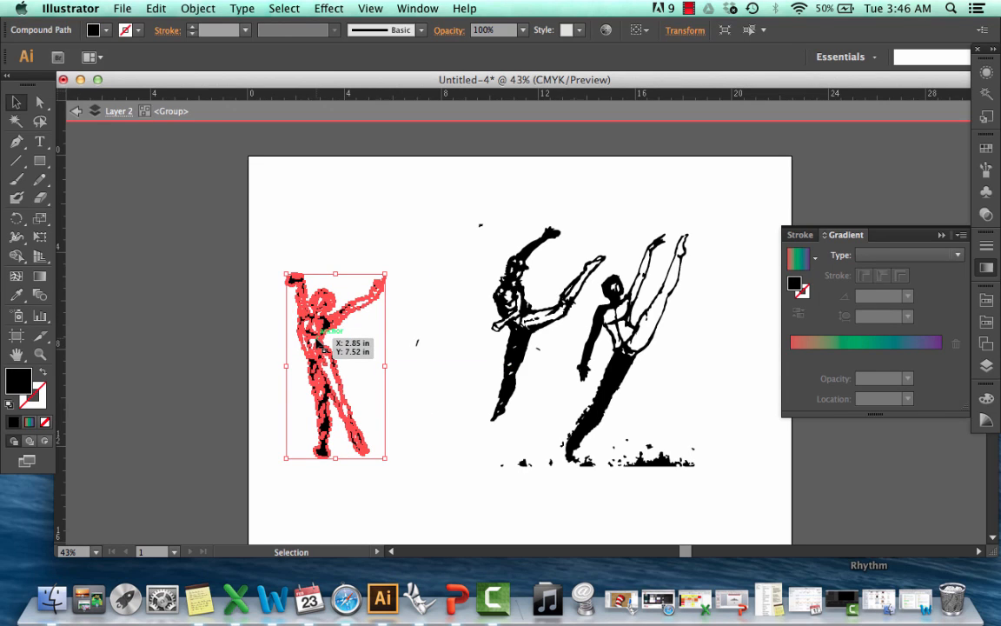
drag(323, 329, 315, 416)
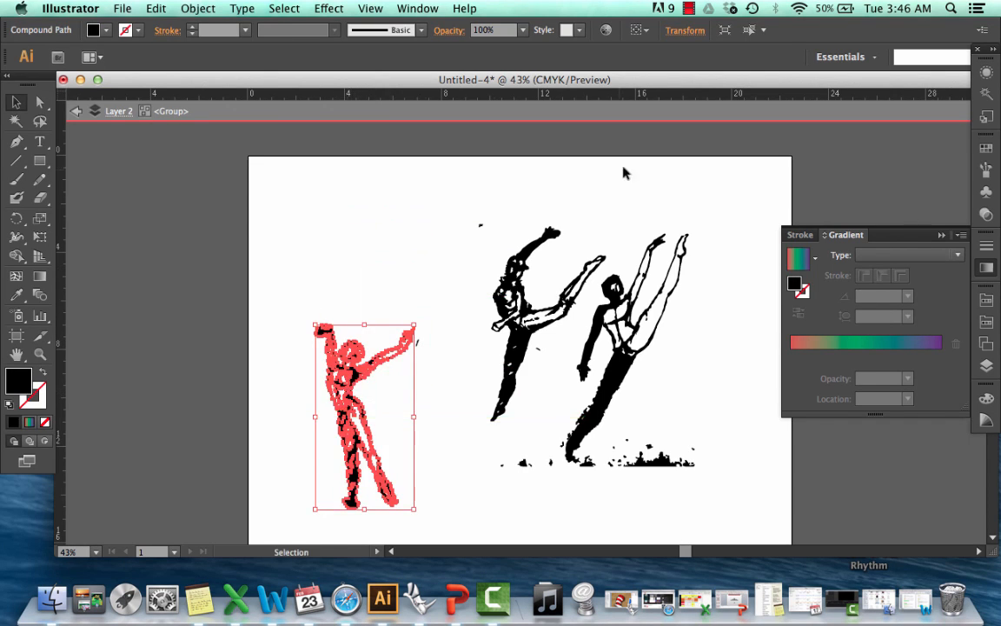
click(625, 174)
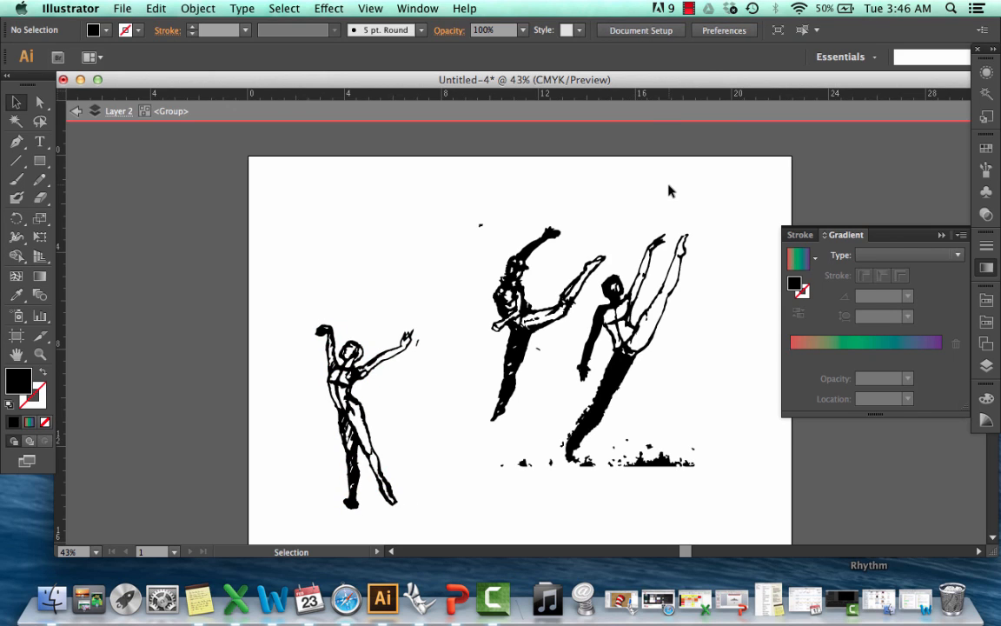
double_click(669, 191)
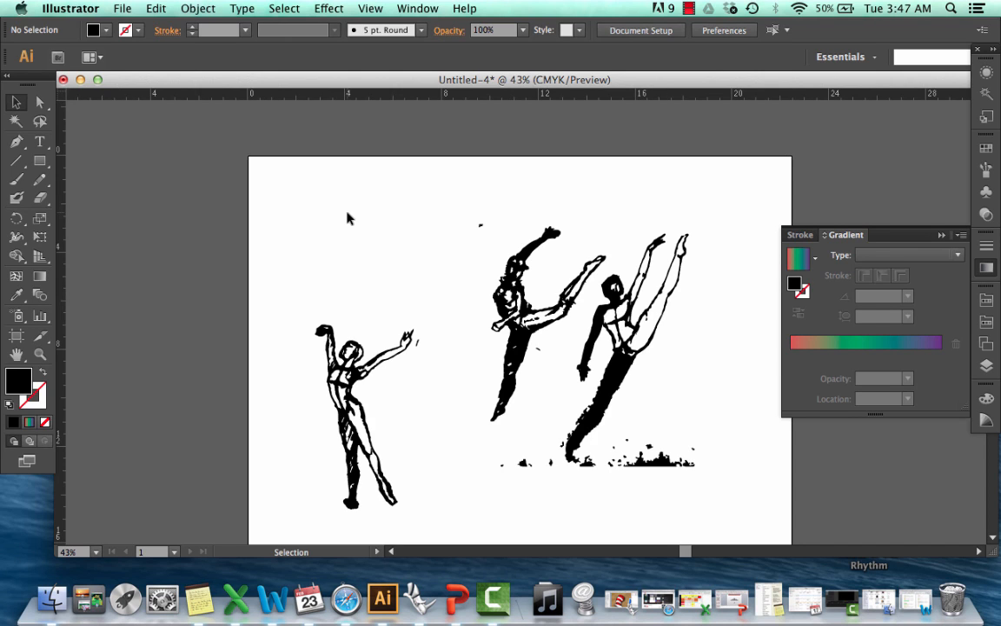
Step: Save the document as an Adobe PDF named project2 in untitled folder 2, using the Illustrator Default preset
click(116, 7)
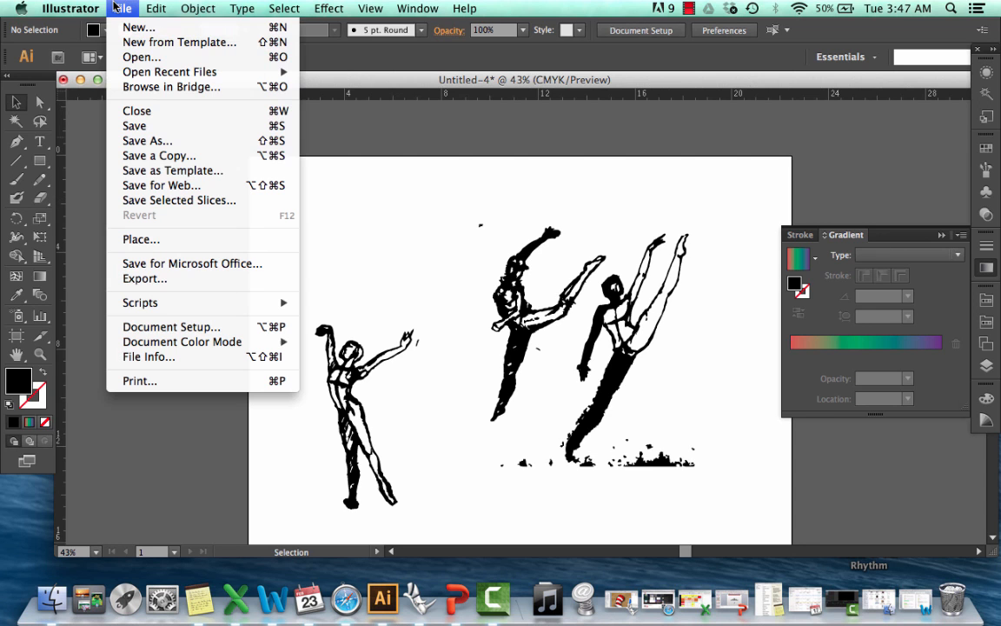
click(132, 126)
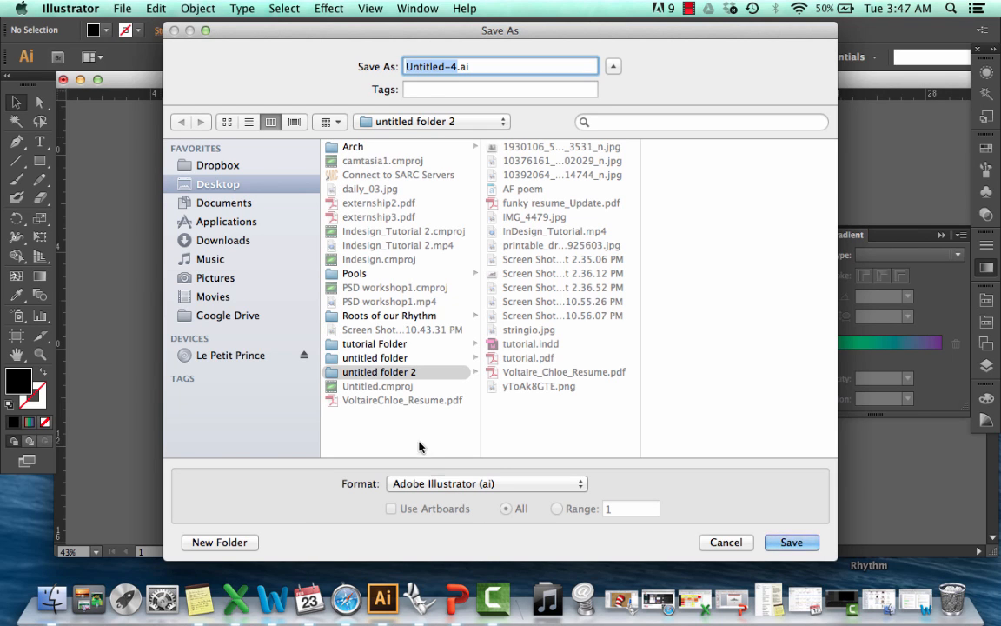
click(486, 484)
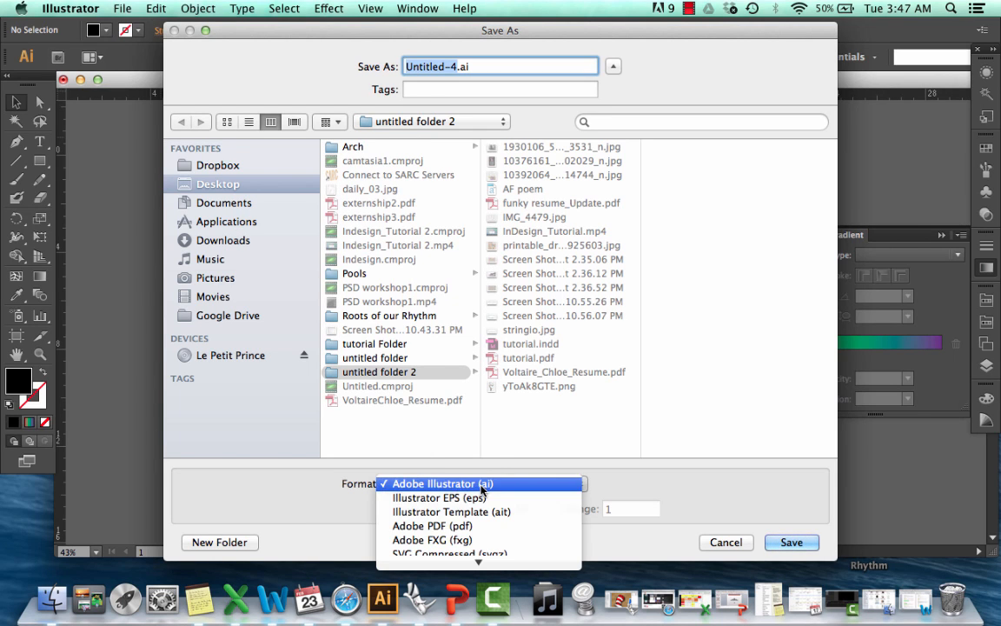
click(487, 526)
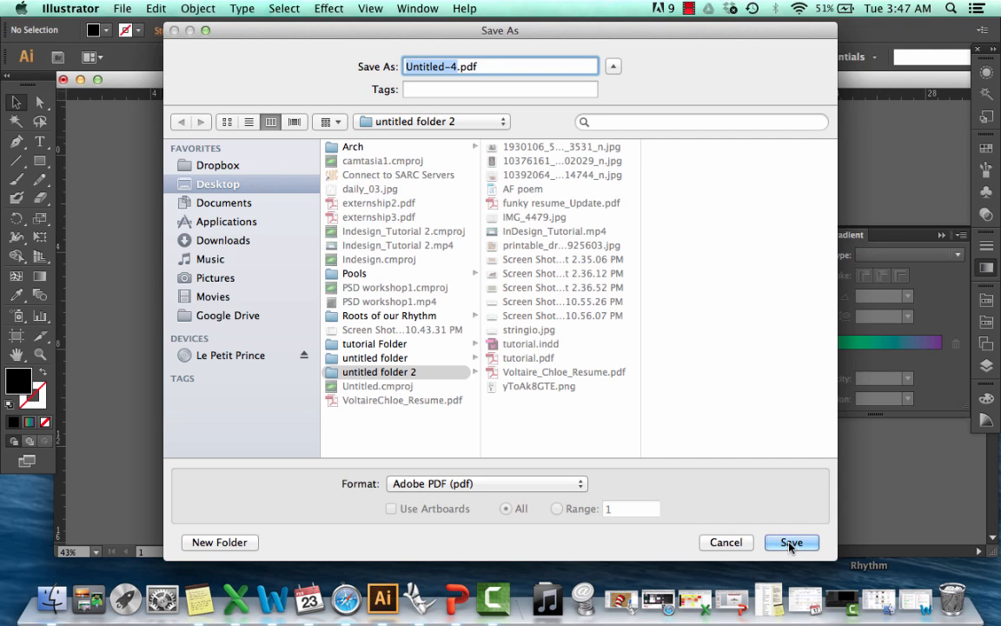
text(project2)
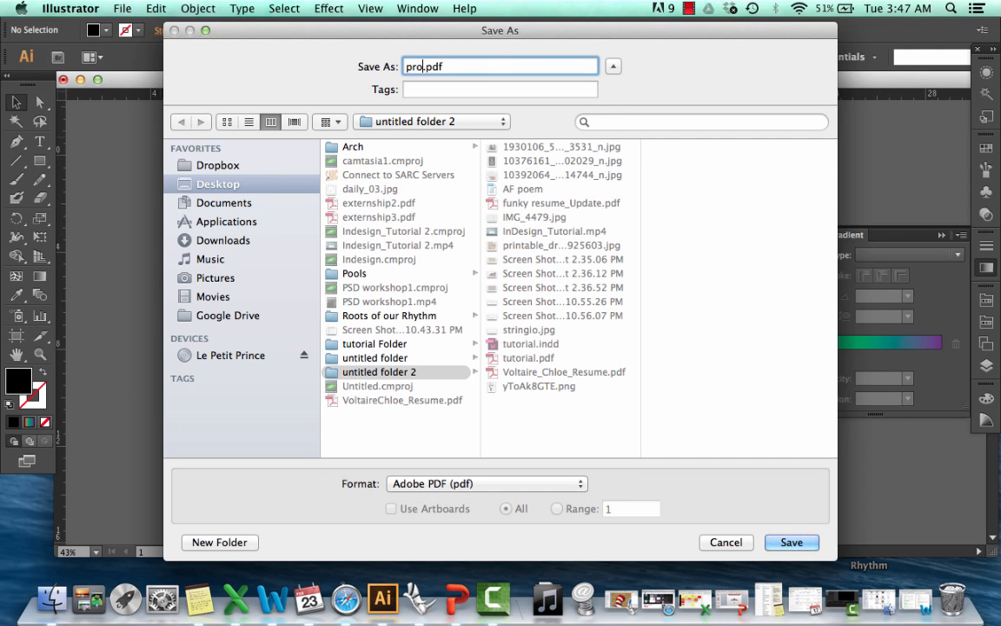
click(790, 541)
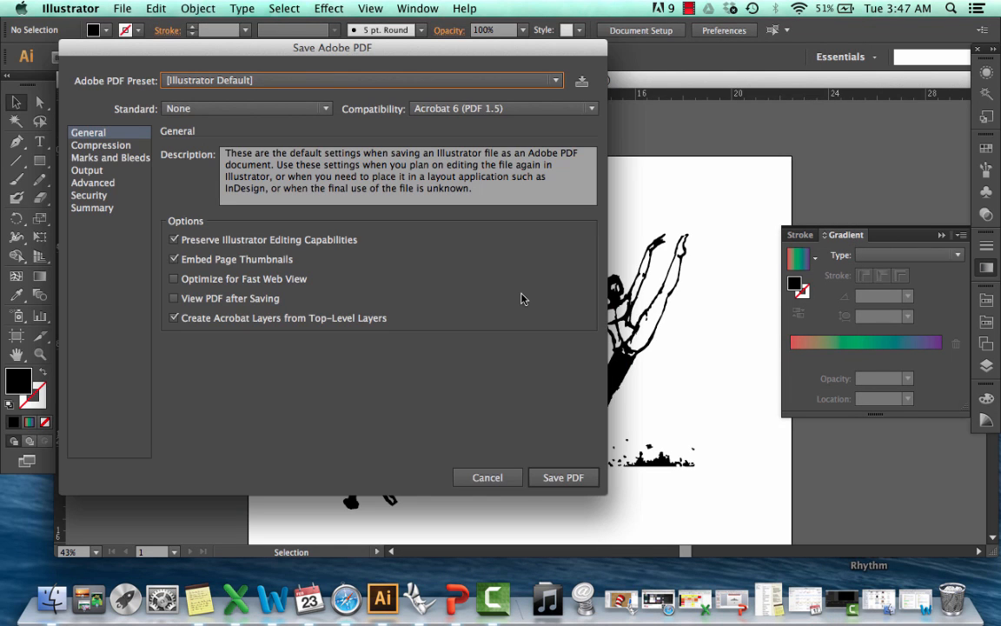
click(561, 481)
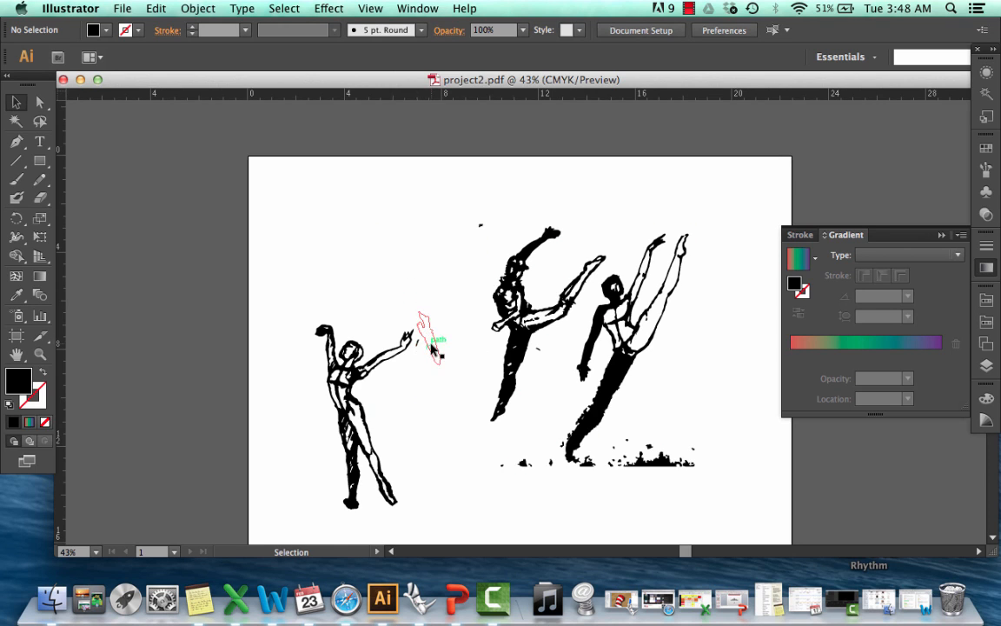
Step: Export the artwork as project2.jpg in JPEG format with the CMYK color model, quality 6 (High) and 300 ppi resolution
click(122, 8)
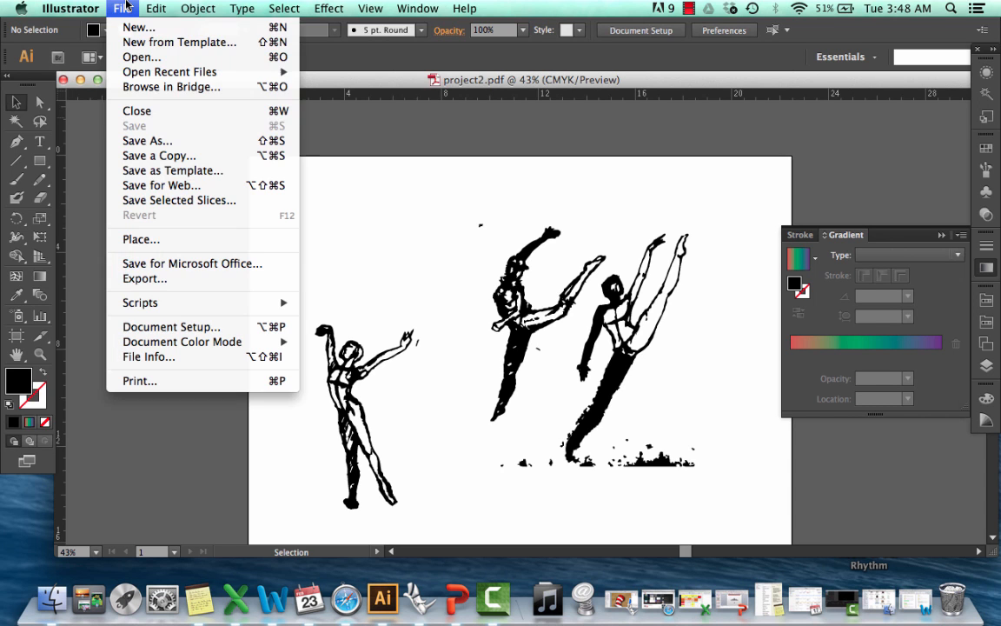
click(150, 283)
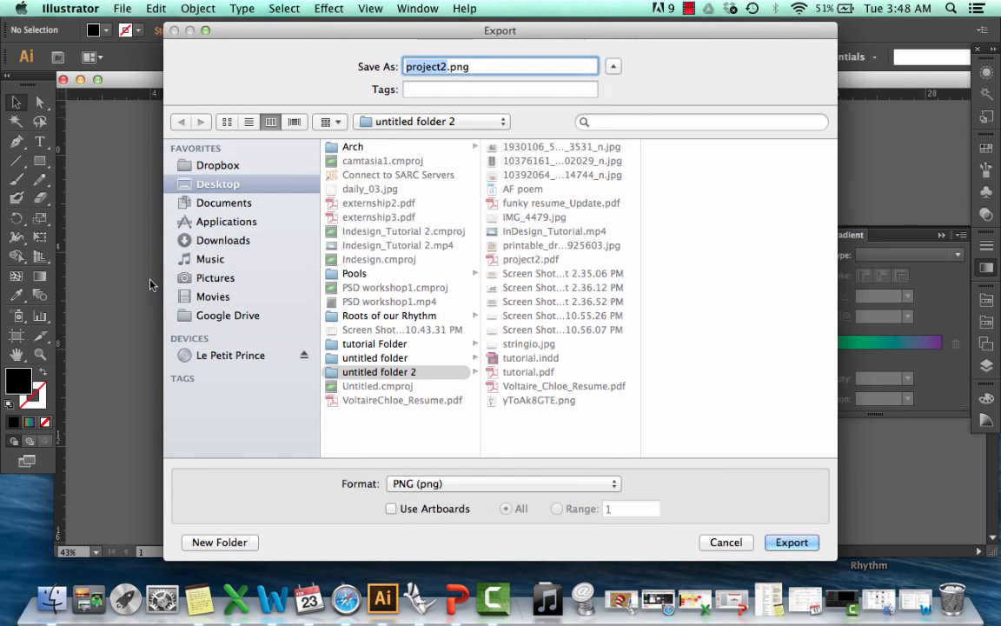
click(406, 484)
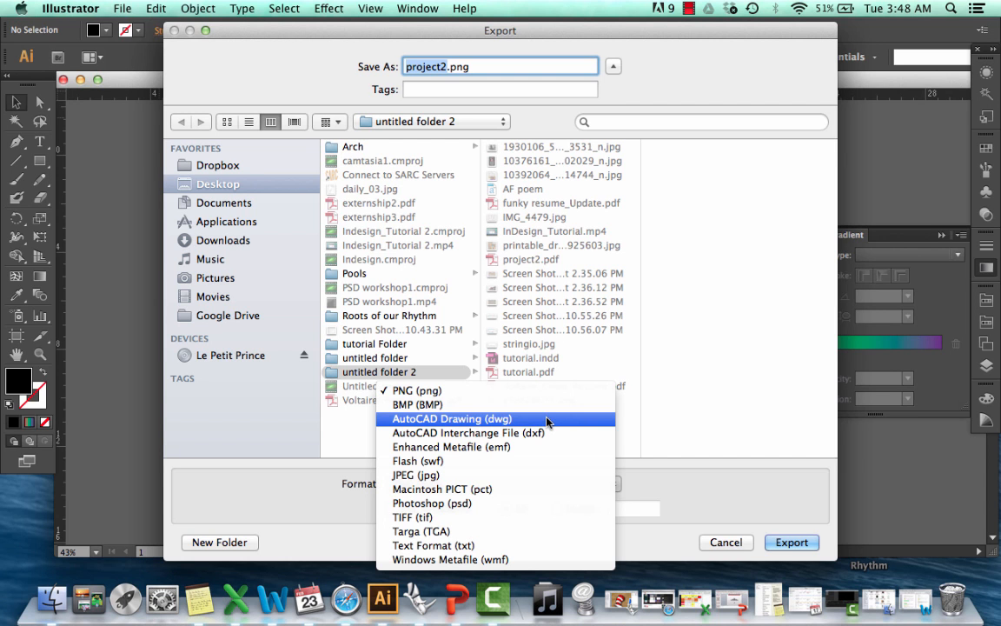
click(533, 476)
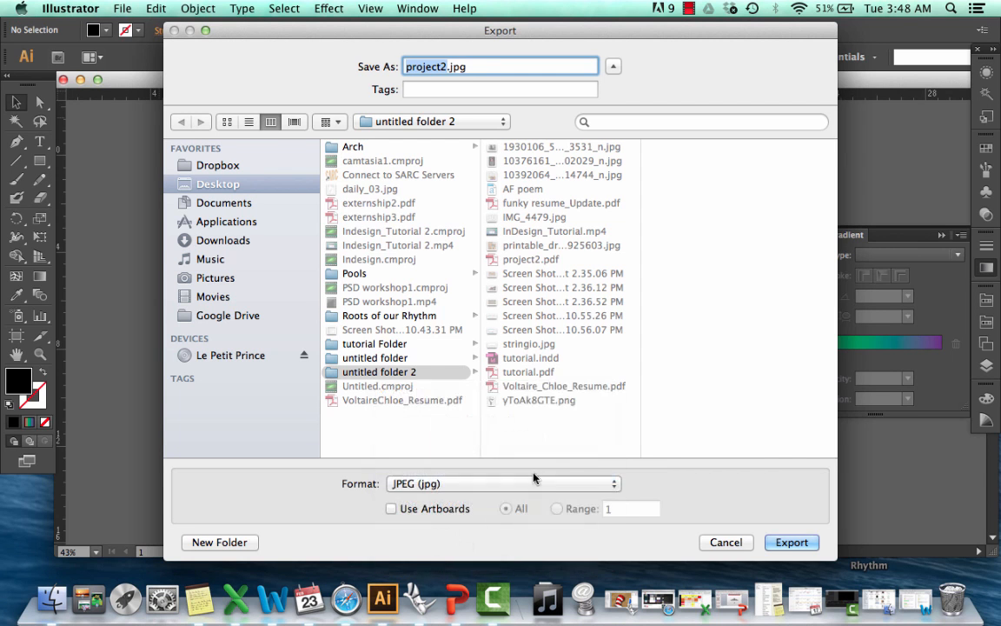
click(787, 541)
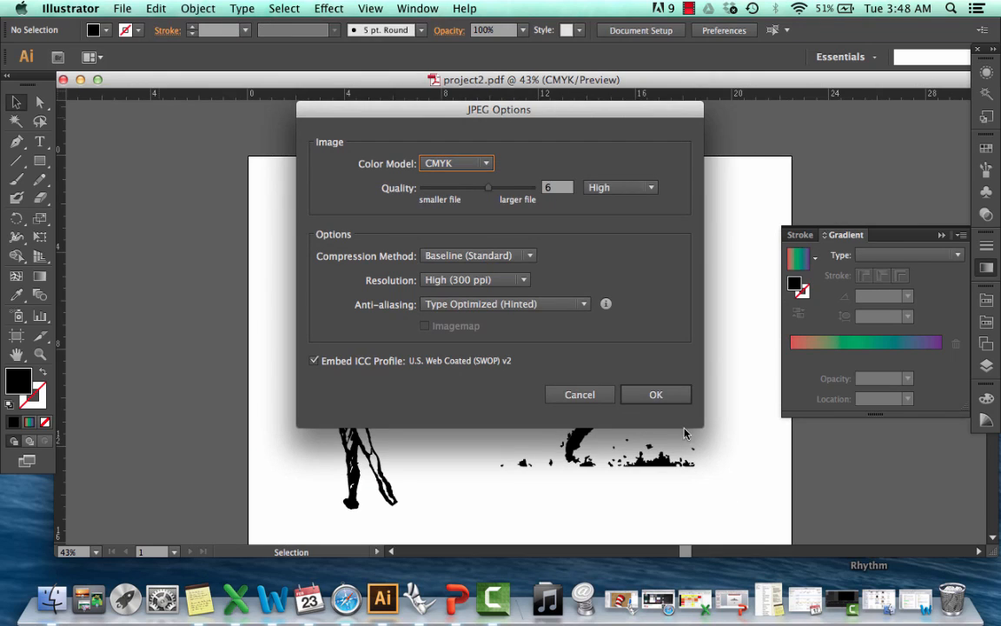
click(491, 187)
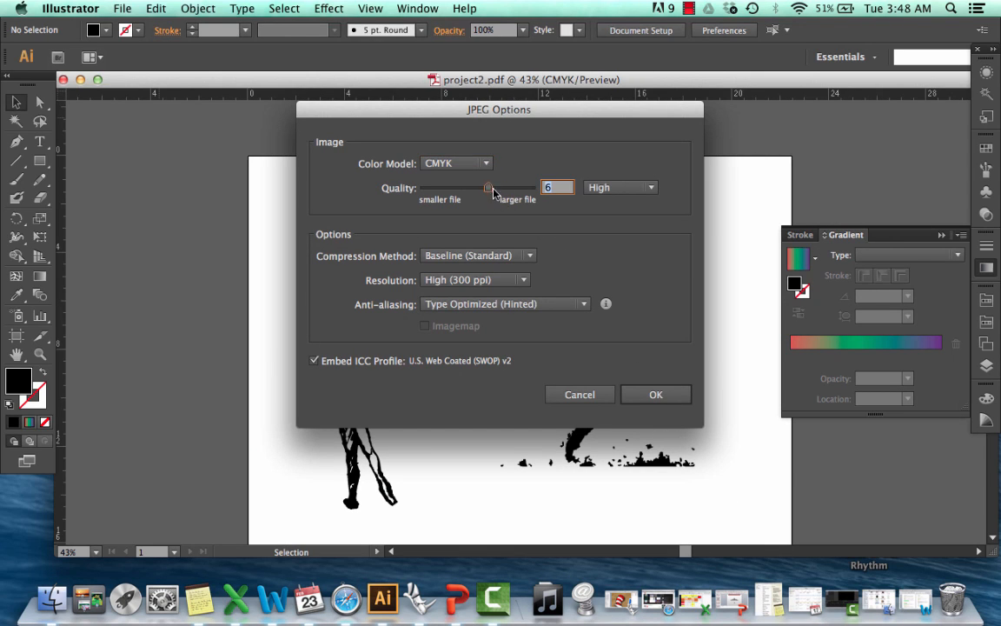
drag(494, 193, 525, 192)
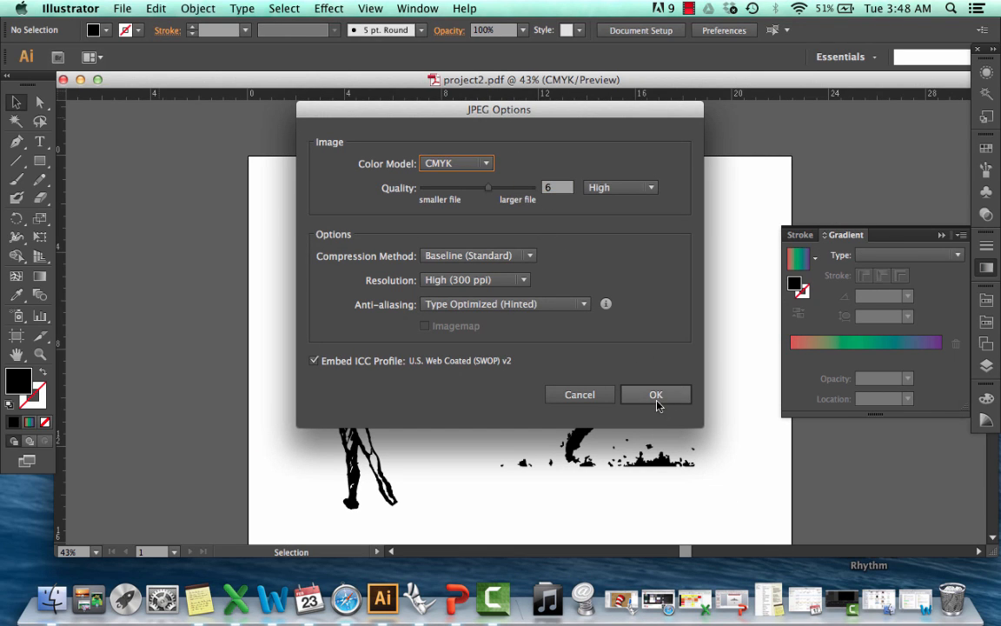
click(656, 395)
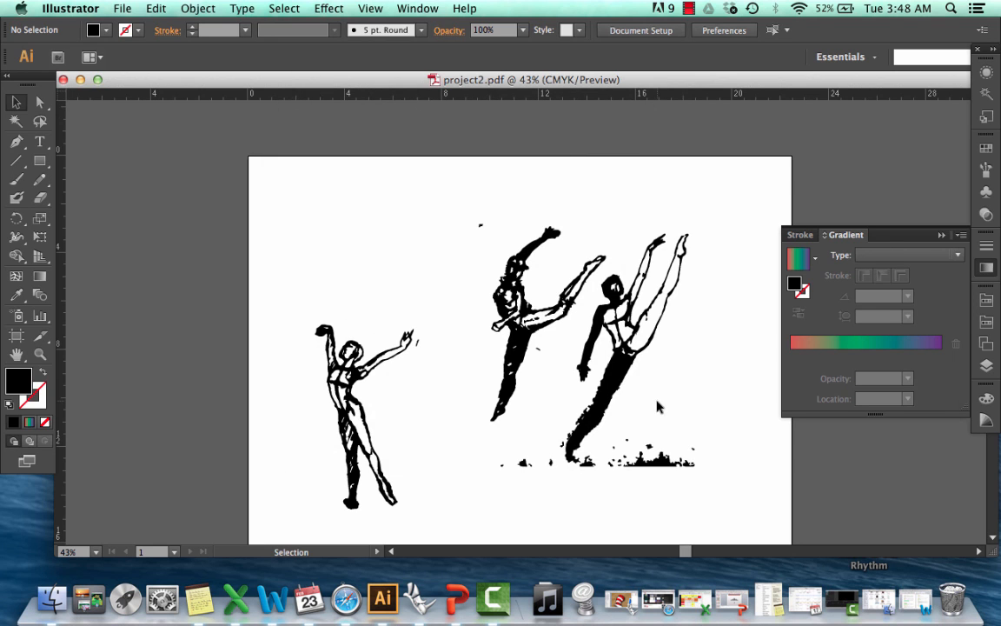
Step: Undo the move of the whole dancer group and deselect it
scroll(600, 352, down, 5)
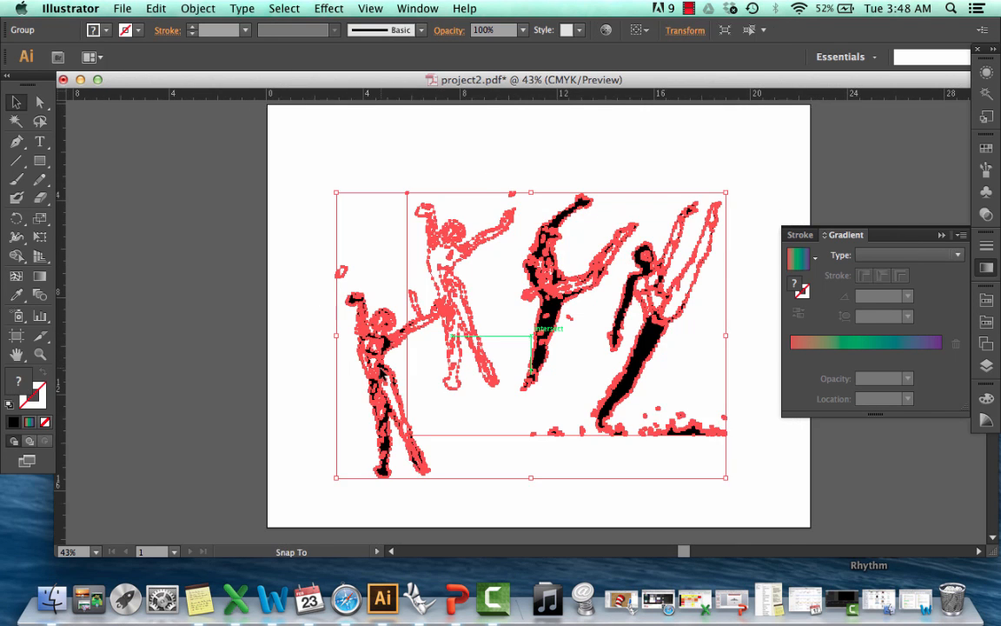
key(super+z)
click(304, 414)
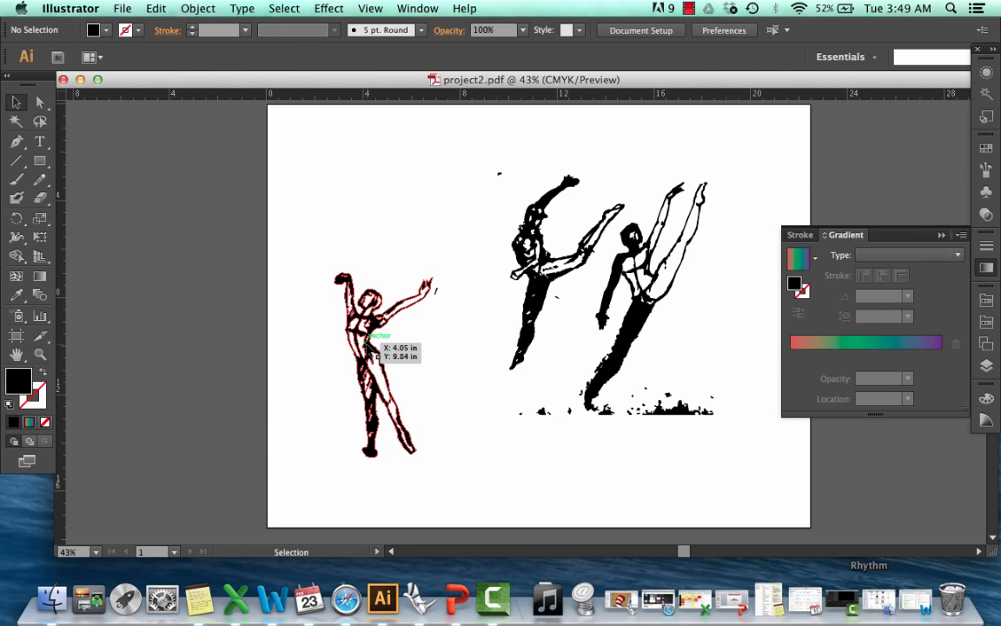
Step: Isolate the traced group, move the leftmost dancer up to the artboard's upper-left area, and exit isolation mode
double_click(369, 346)
drag(369, 346, 346, 203)
double_click(302, 413)
scroll(300, 414, up, 4)
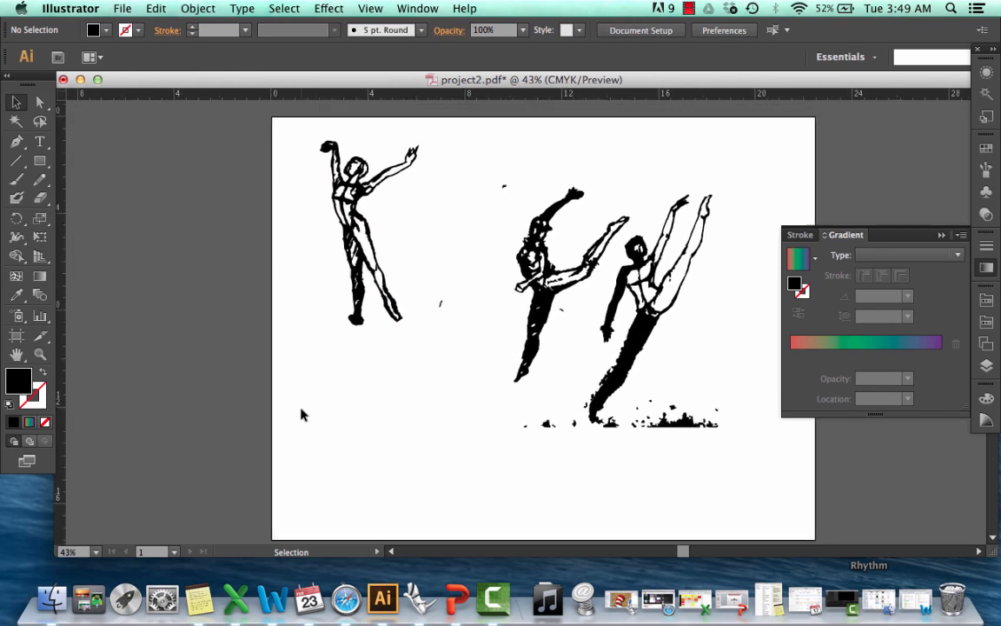
scroll(302, 413, down, 3)
scroll(302, 414, right, 3)
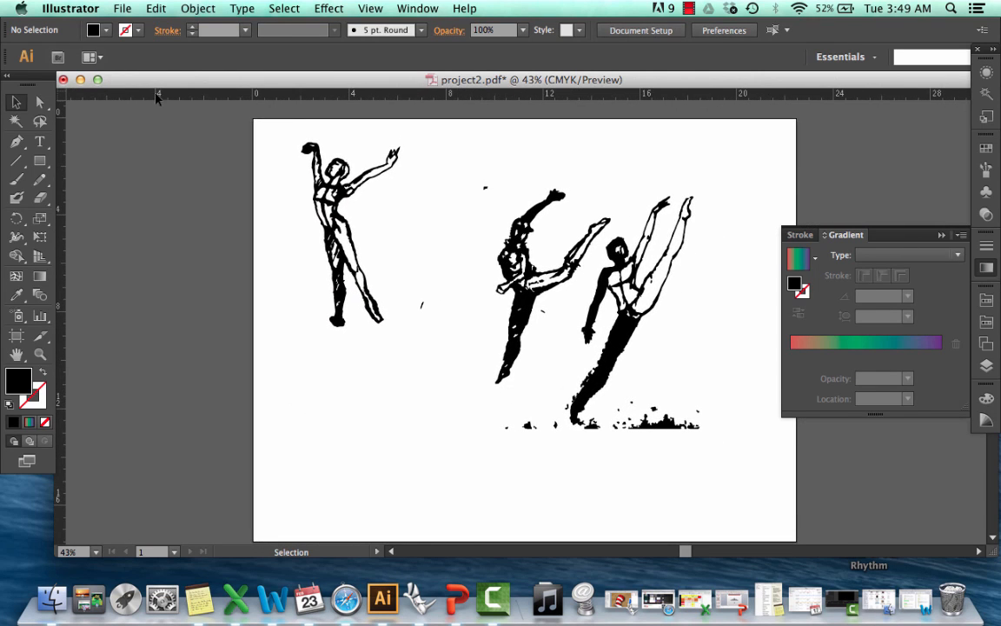
click(128, 8)
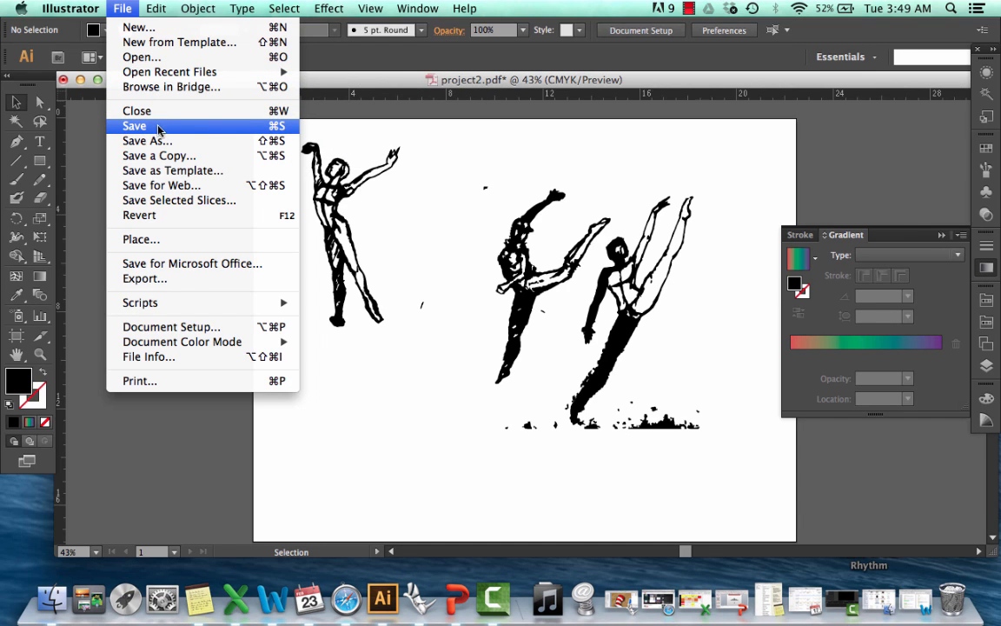
click(474, 172)
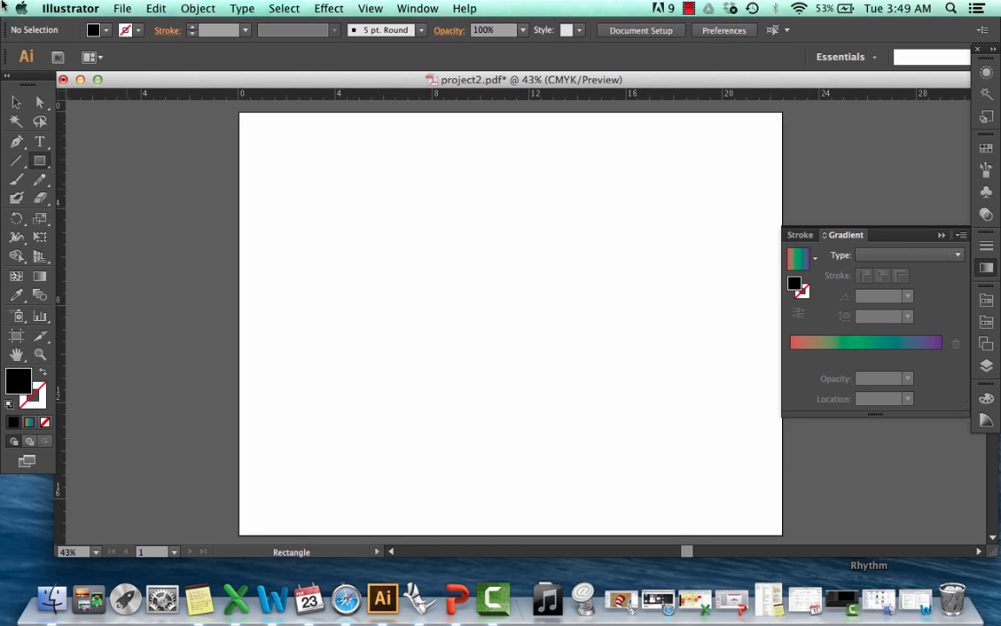
Step: Draw a diagonal line segment descending from the artboard's upper-left area toward its lower right and give it a 1 pt black stroke
click(16, 161)
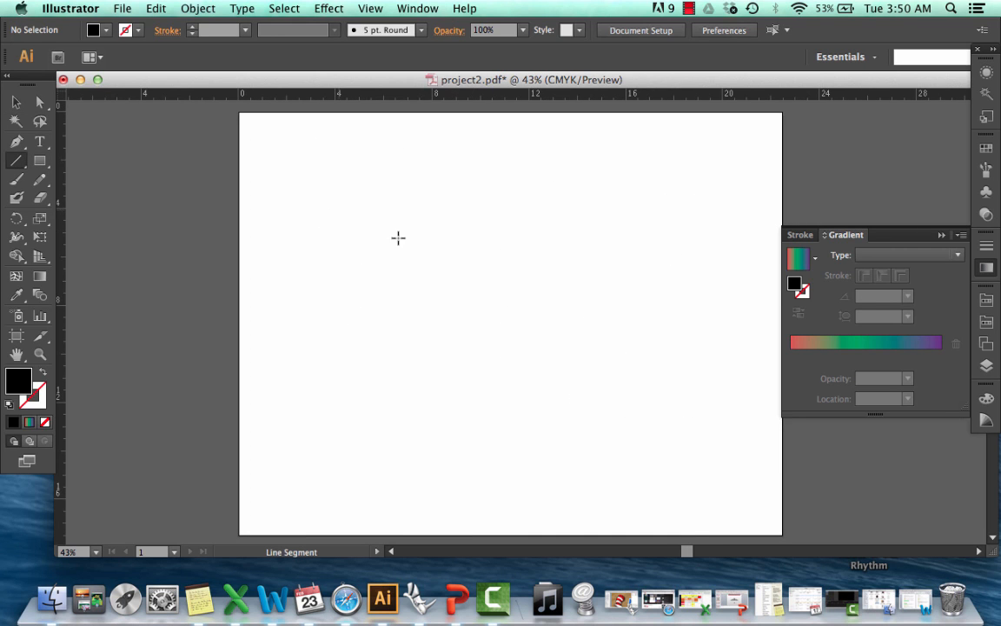
mouse_move(345, 164)
mouse_down()
mouse_move(669, 384)
mouse_move(574, 326)
mouse_up()
scroll(565, 273, up, 5)
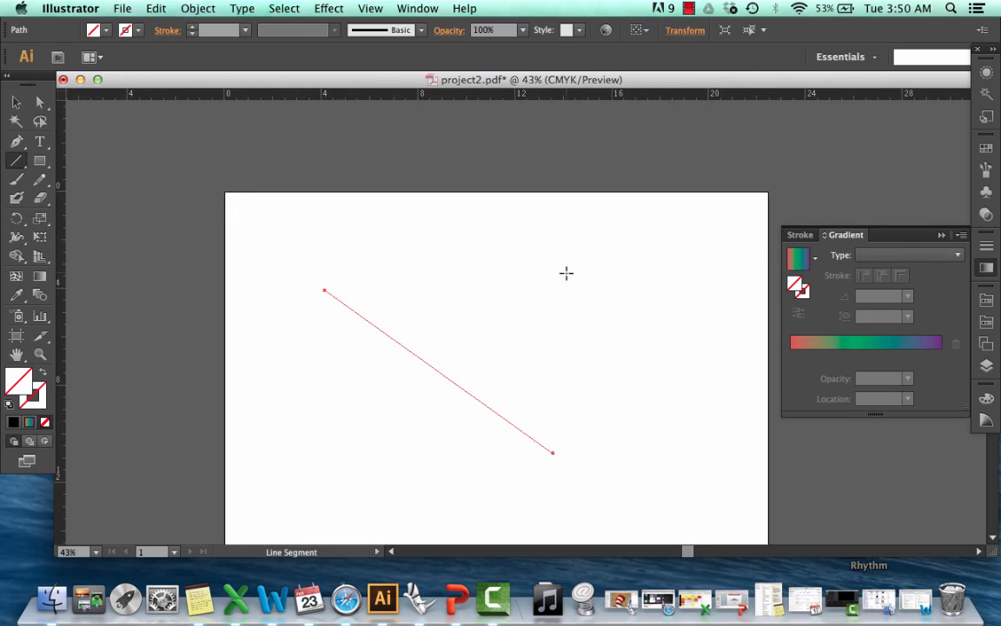
scroll(566, 273, down, 2)
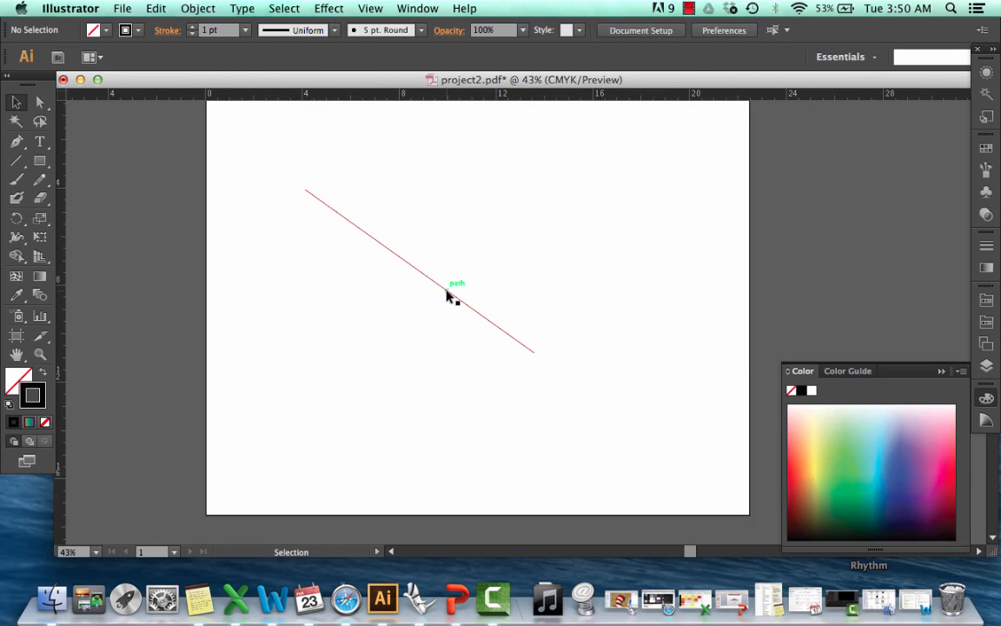
Step: Set the diagonal line's stroke weight to 0.1 pt and deselect it
click(447, 293)
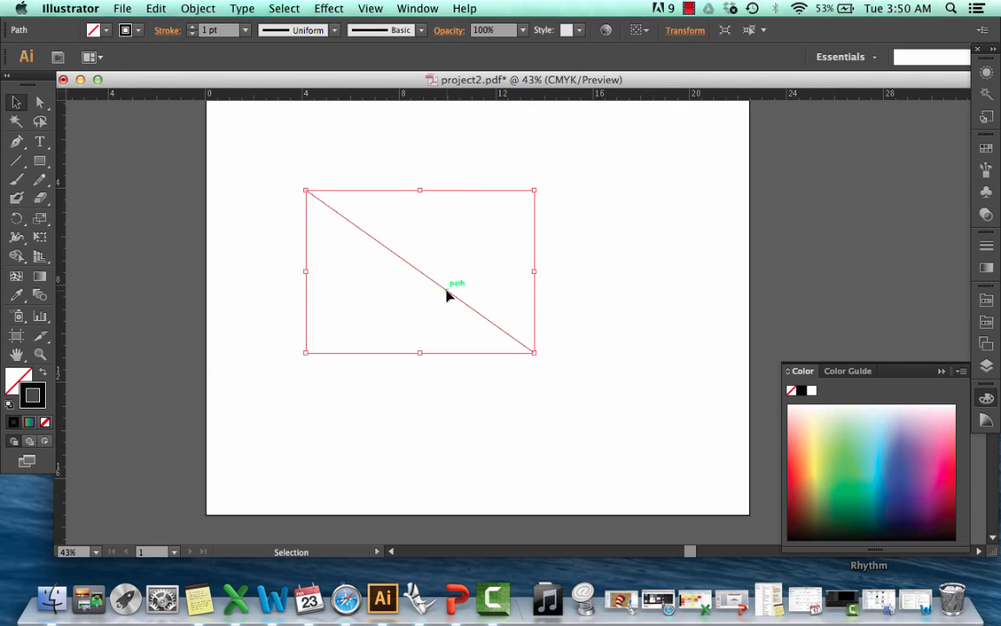
click(207, 33)
key(Left)
click(394, 159)
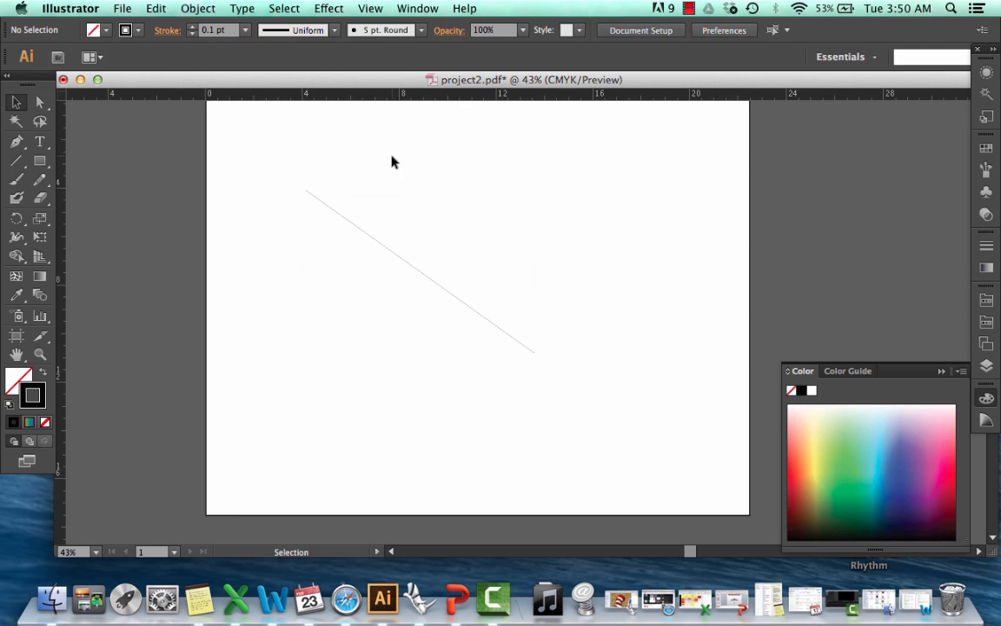
Step: Increase the diagonal line's stroke weight in increments to 15 pt
click(351, 222)
click(190, 27)
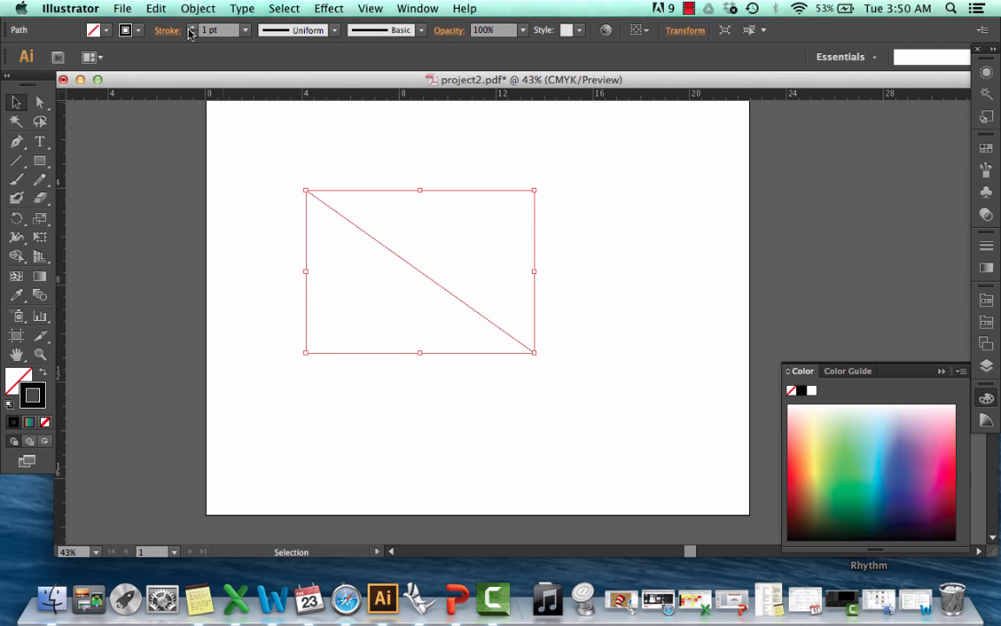
click(189, 27)
click(189, 27)
click(190, 27)
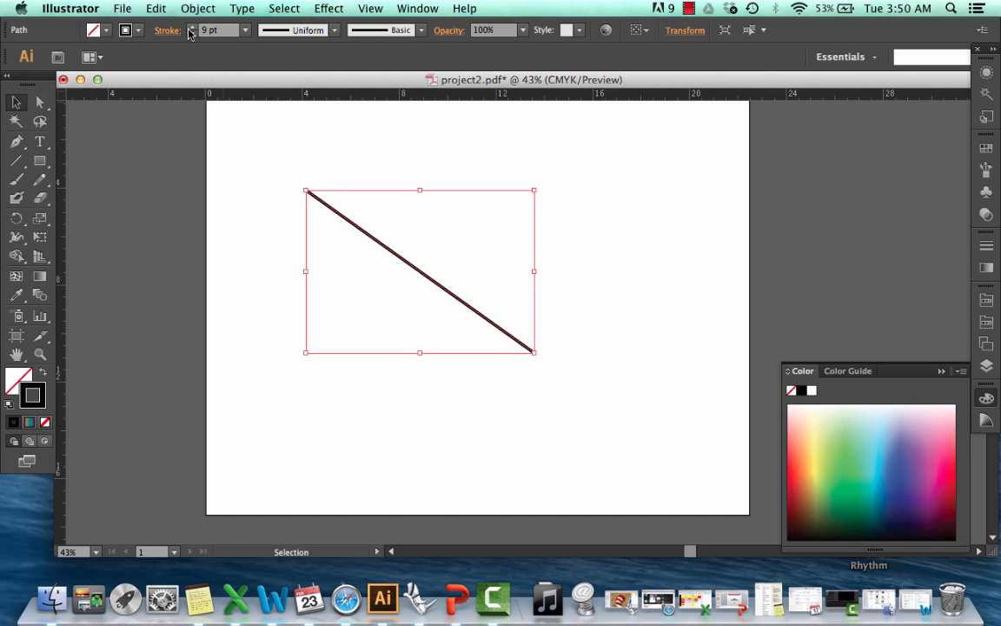
click(189, 27)
click(189, 28)
click(190, 29)
click(189, 28)
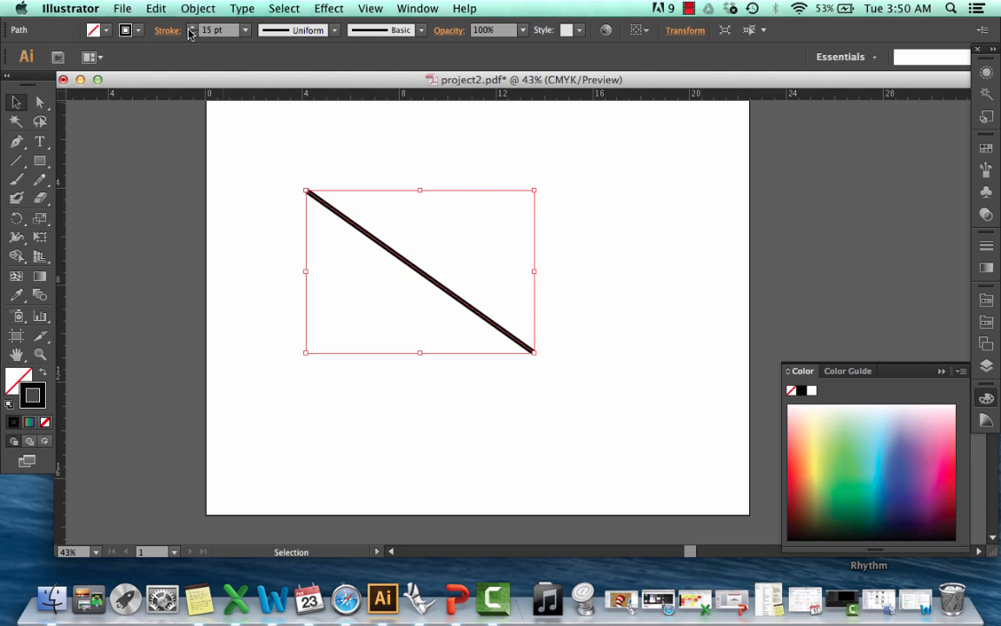